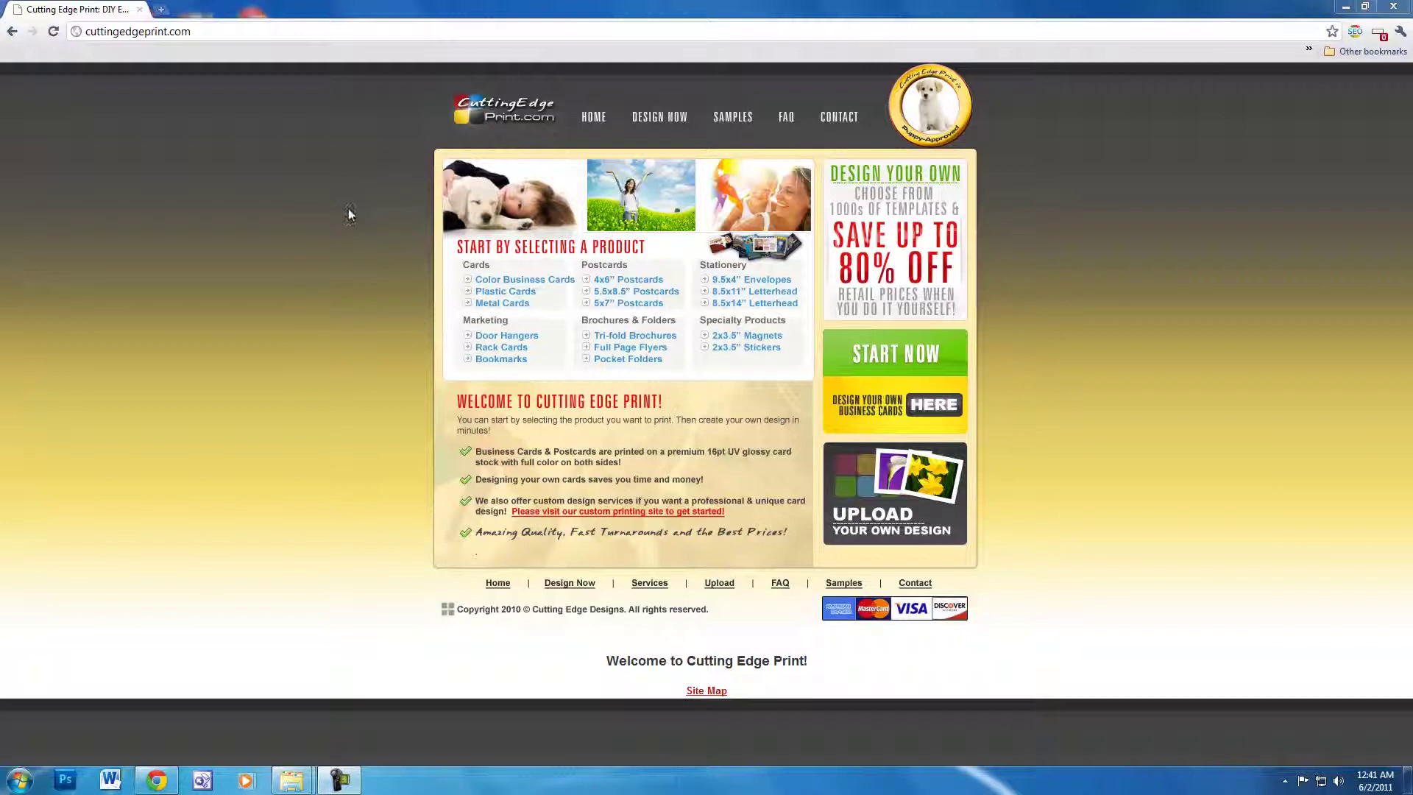
# - Launch the online designer from the cuttingedgeprint.com homepage with START NOW
pyautogui.click(194, 34)
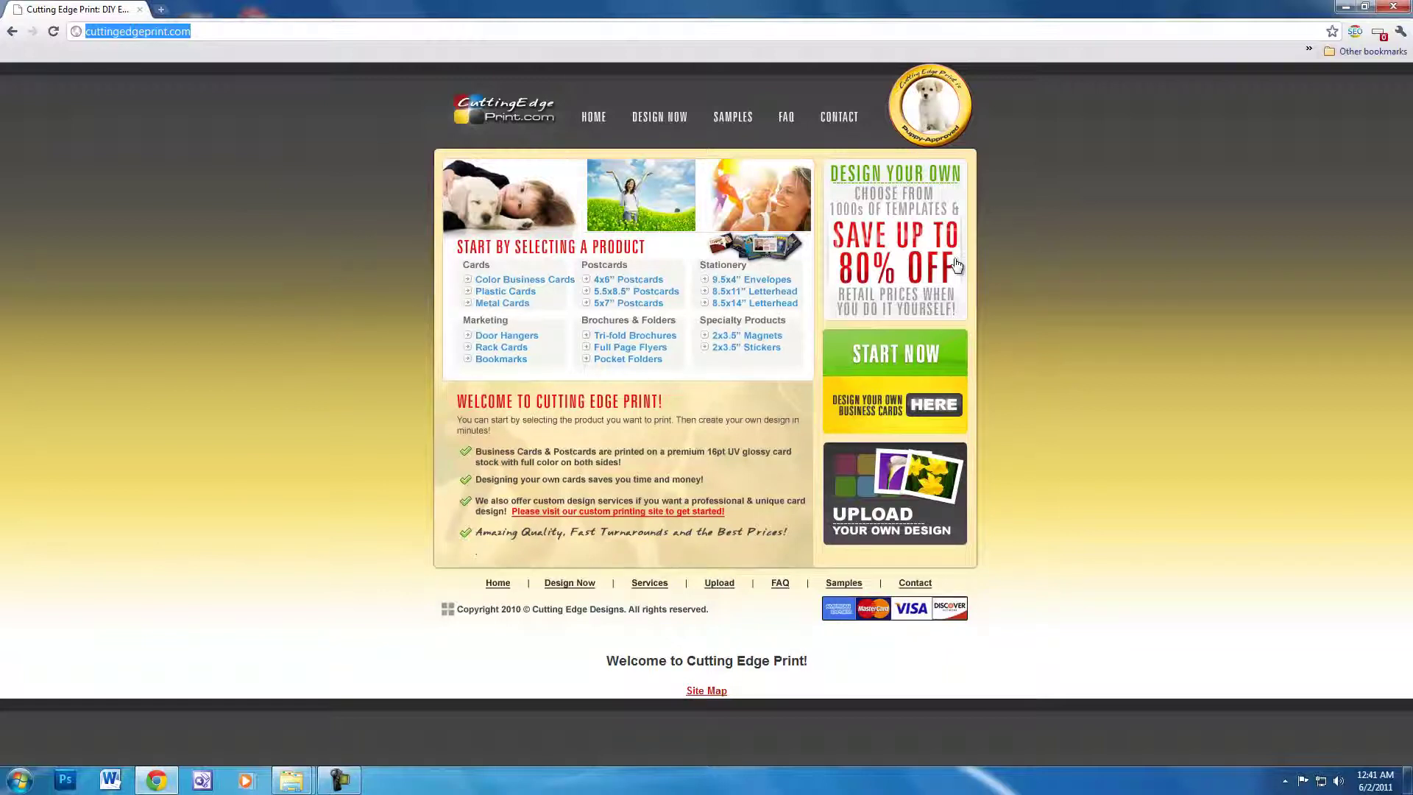
pyautogui.click(905, 376)
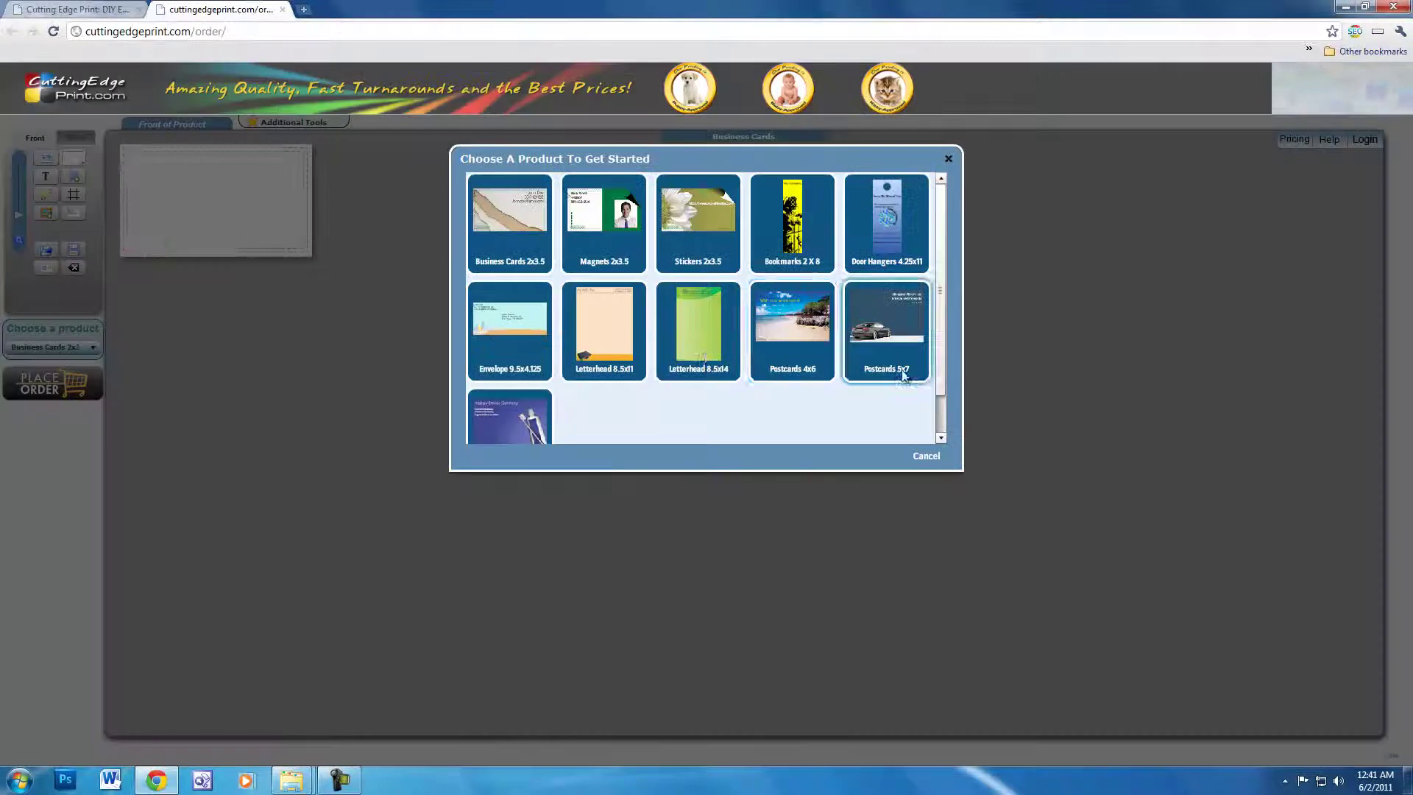
# - Choose the Business Cards 2x3.5 product tile
pyautogui.click(520, 216)
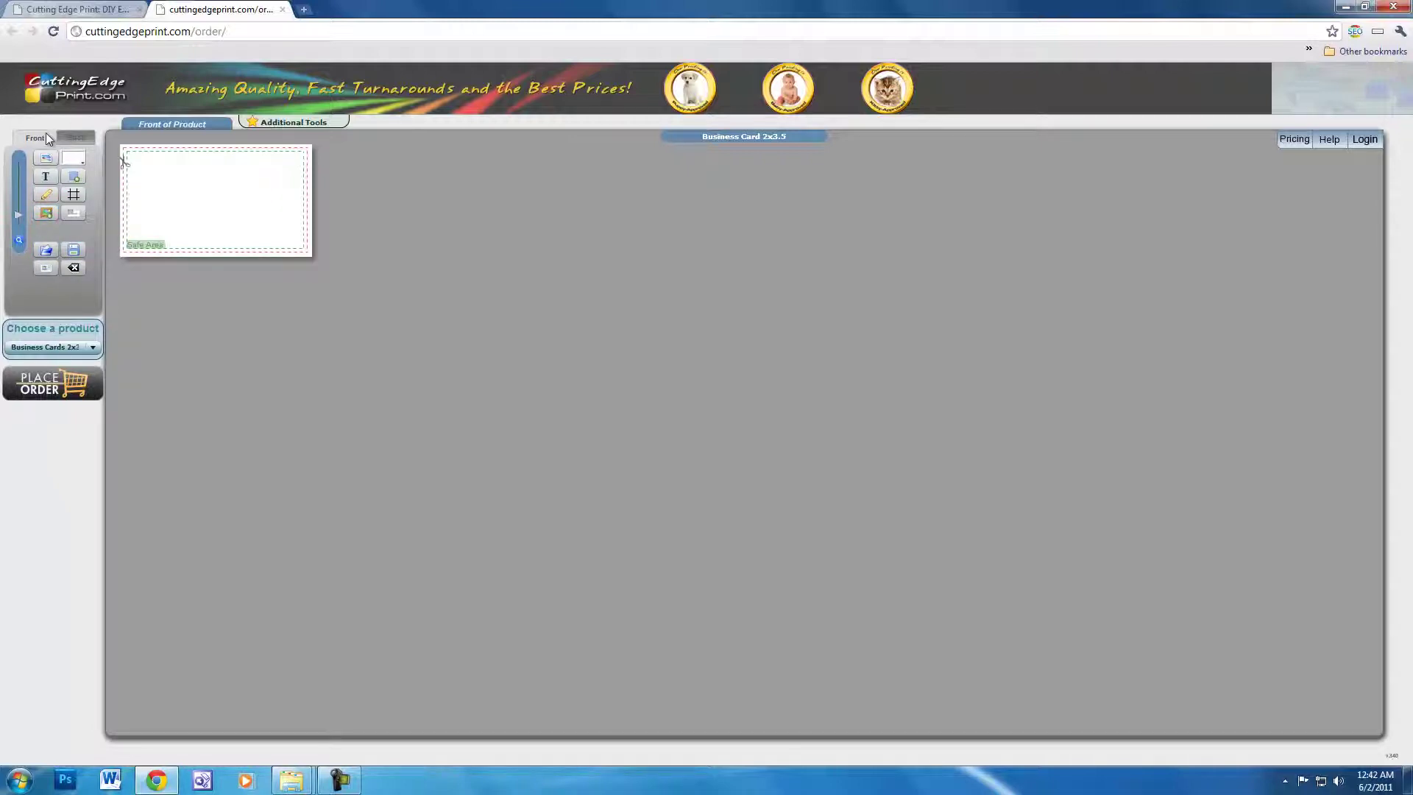
pyautogui.click(76, 137)
pyautogui.click(36, 138)
pyautogui.click(1301, 140)
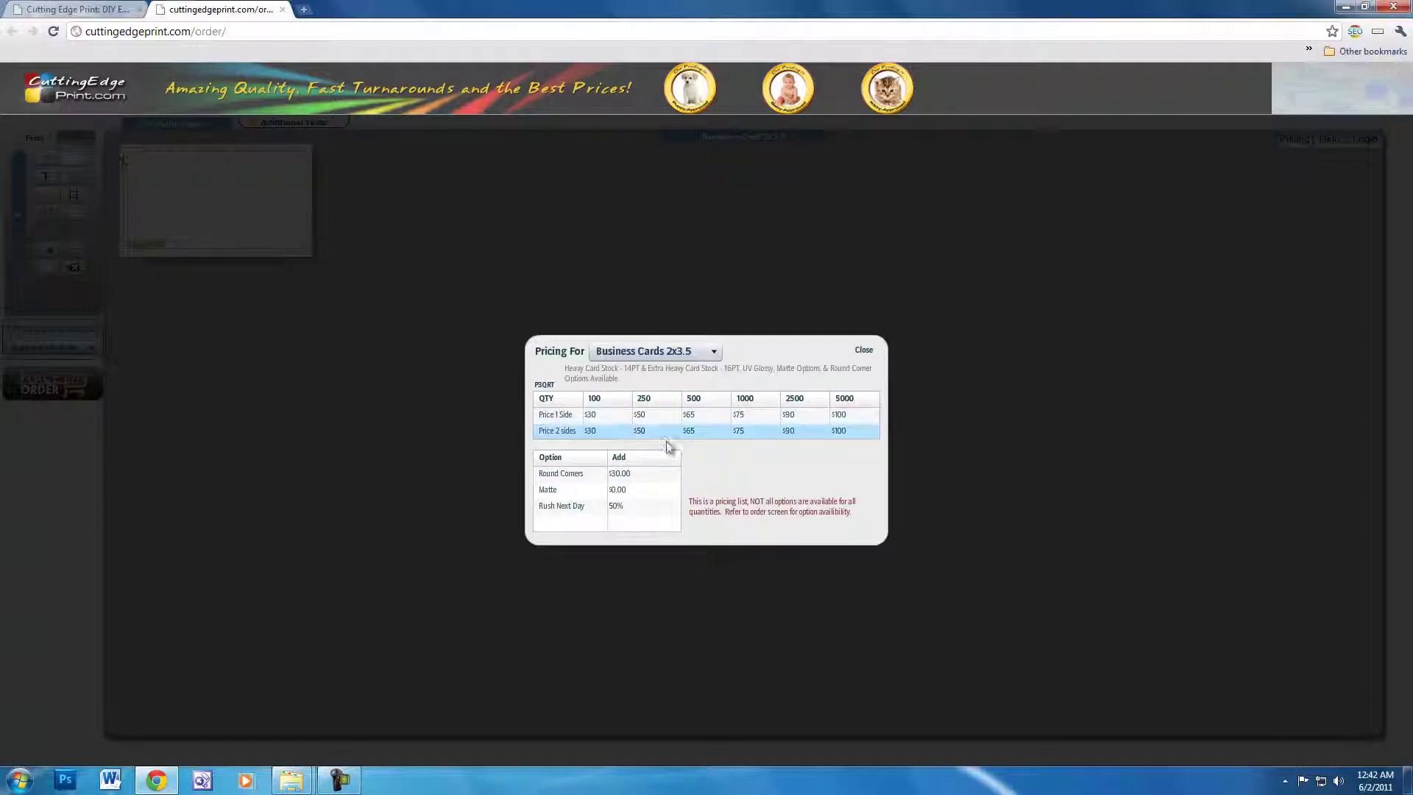
pyautogui.click(864, 350)
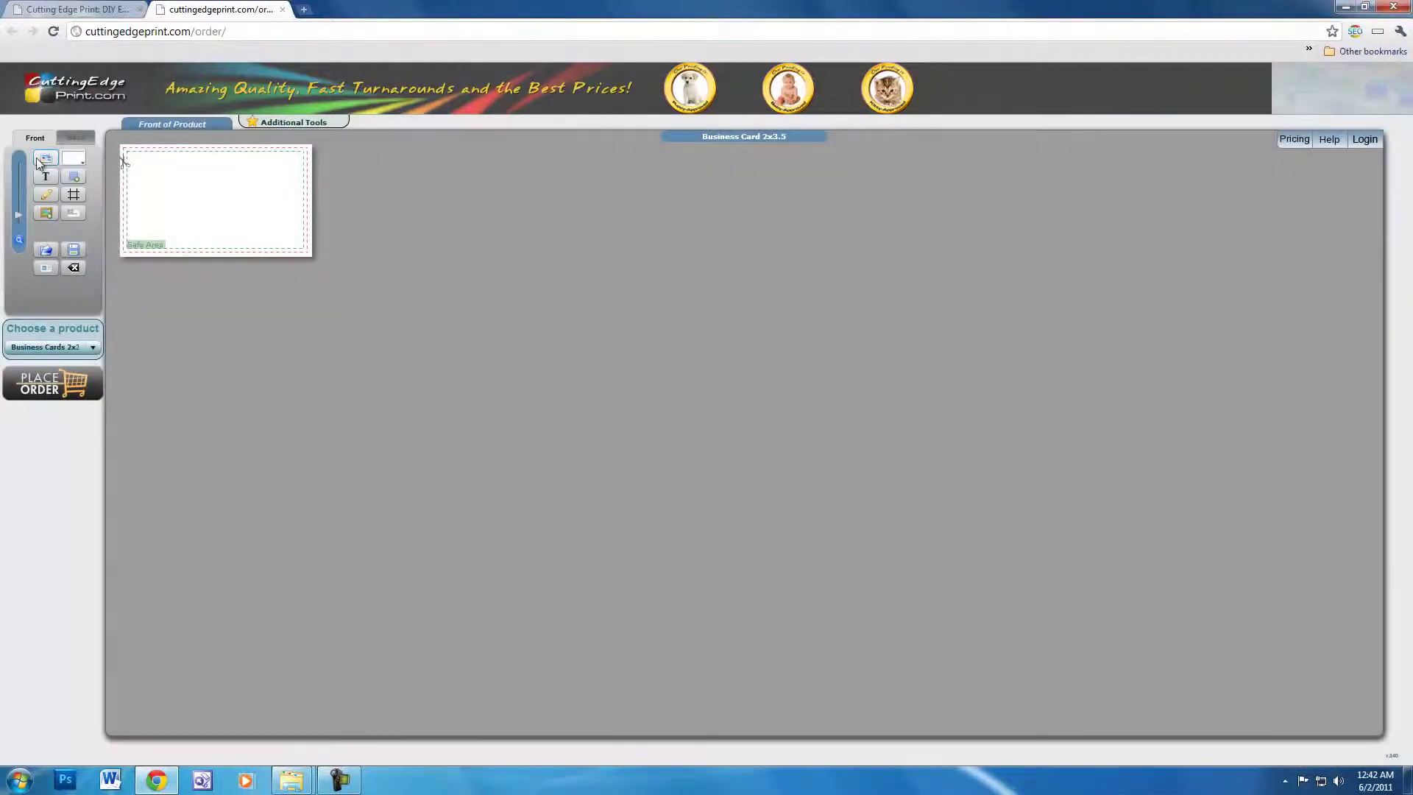
# - Apply the red house background from the Real Estate category to the card front
pyautogui.click(42, 156)
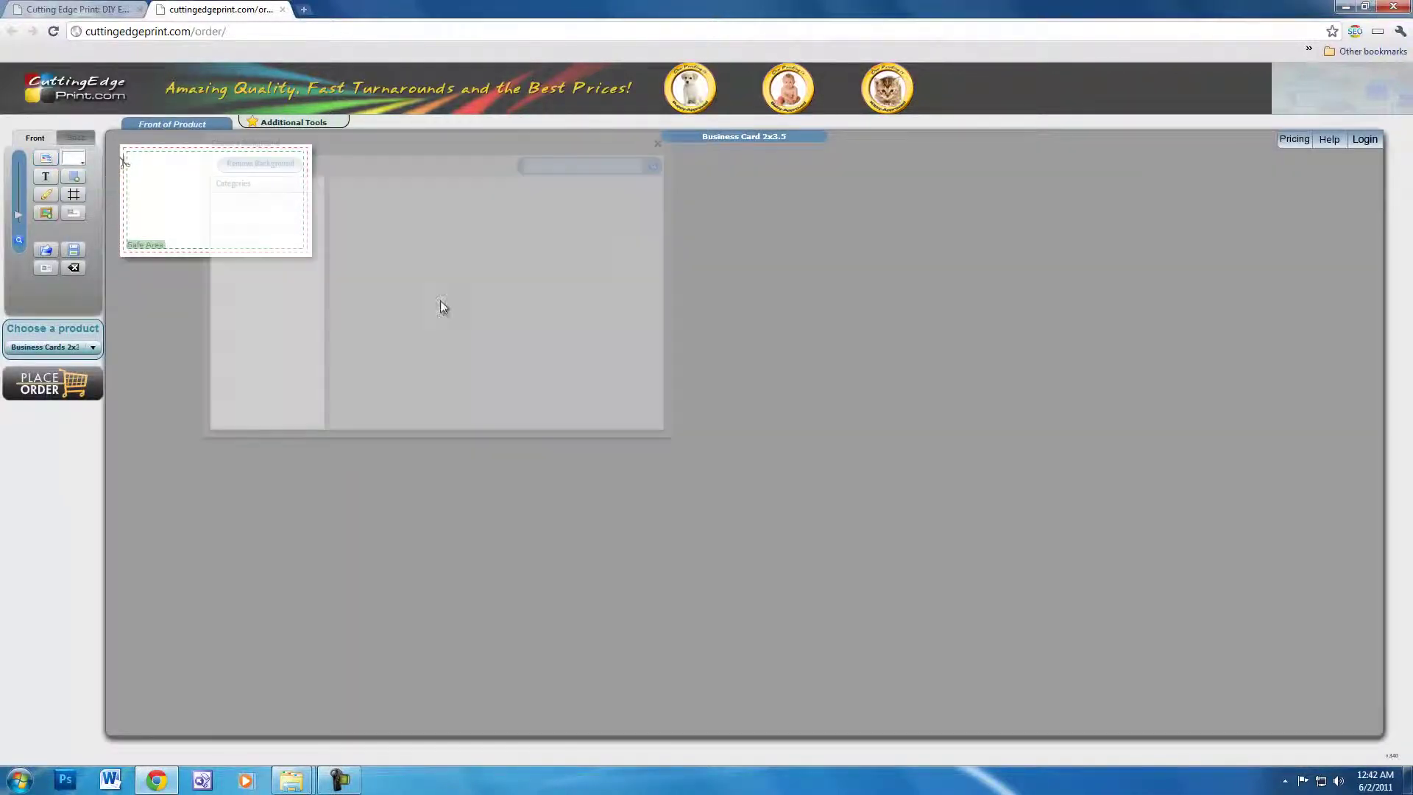
pyautogui.scroll(-3, 309, 353)
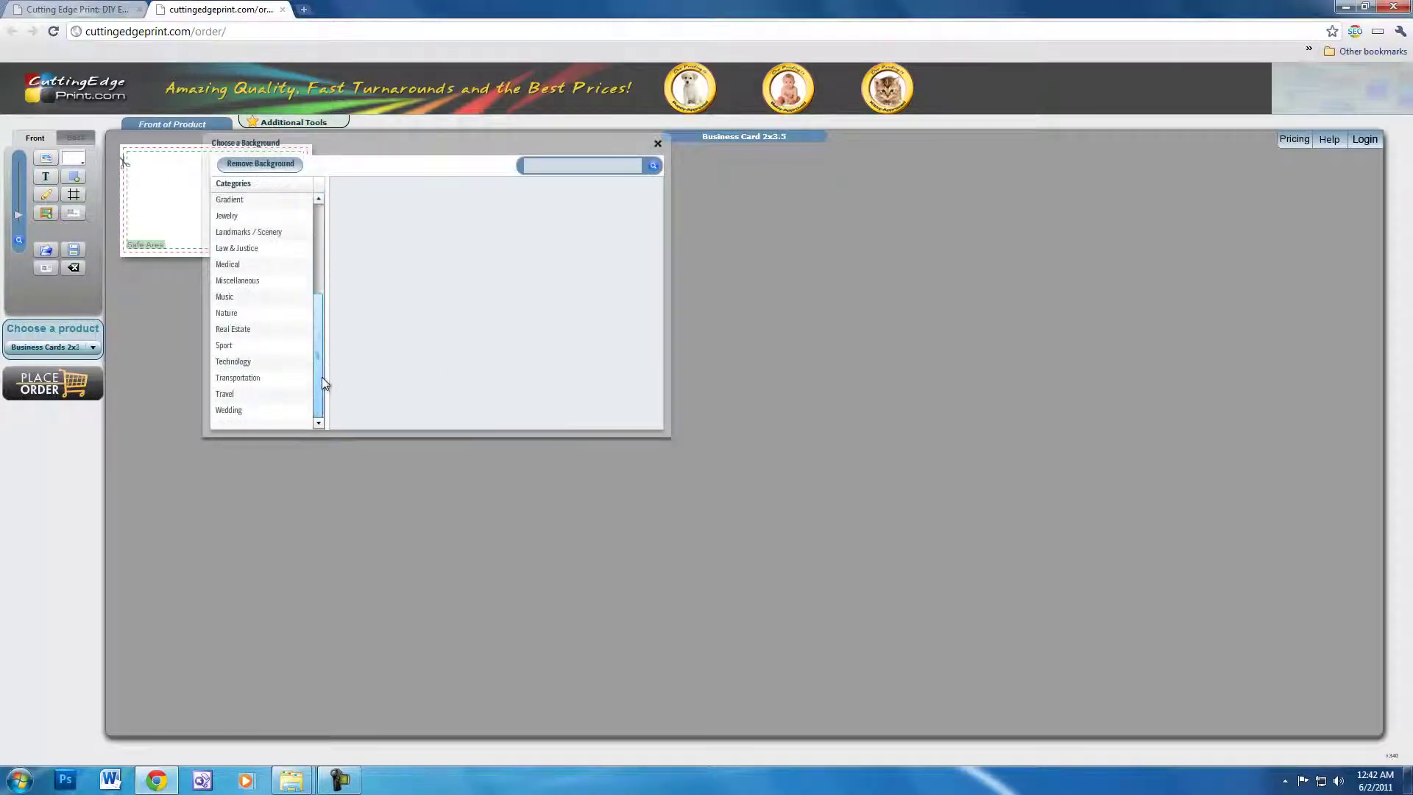
pyautogui.click(249, 333)
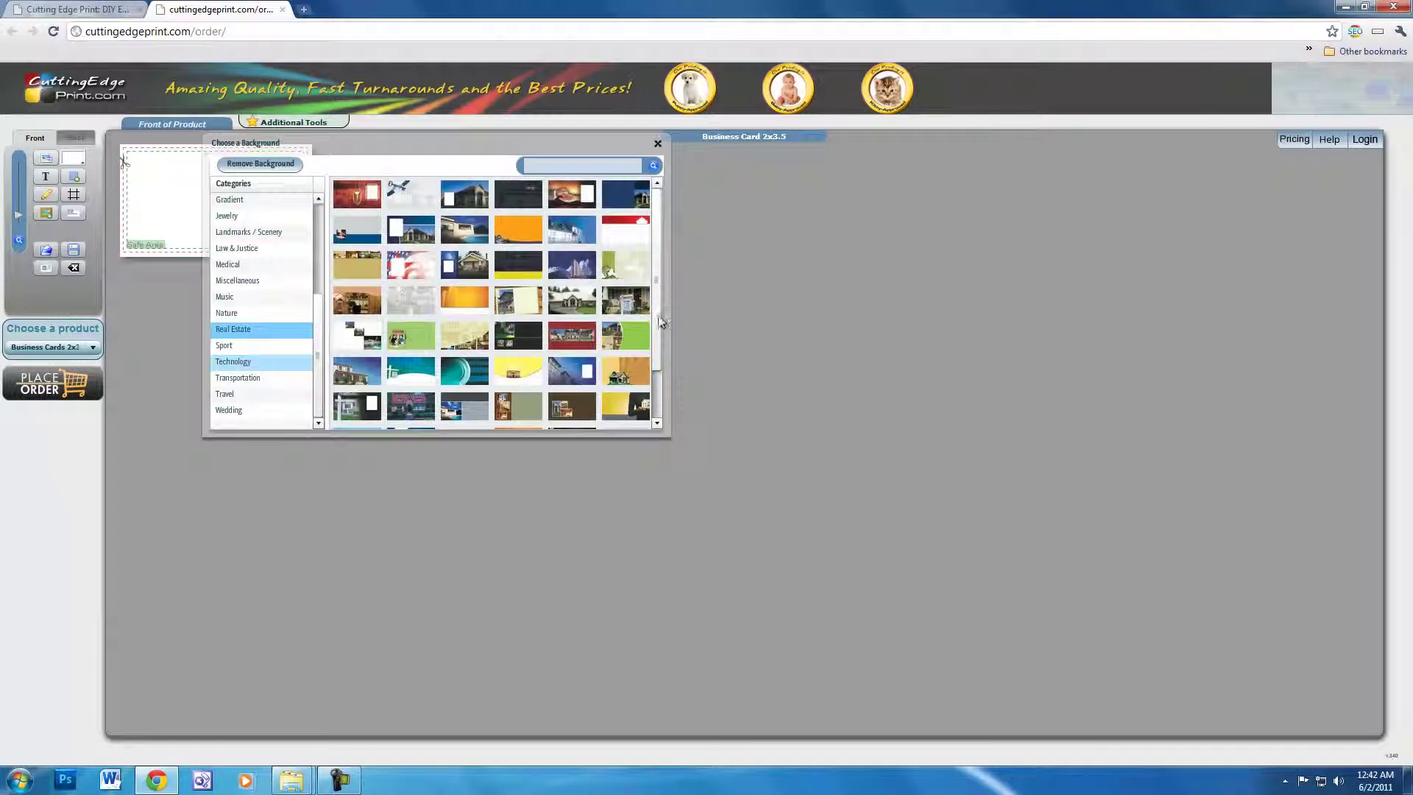
pyautogui.click(625, 227)
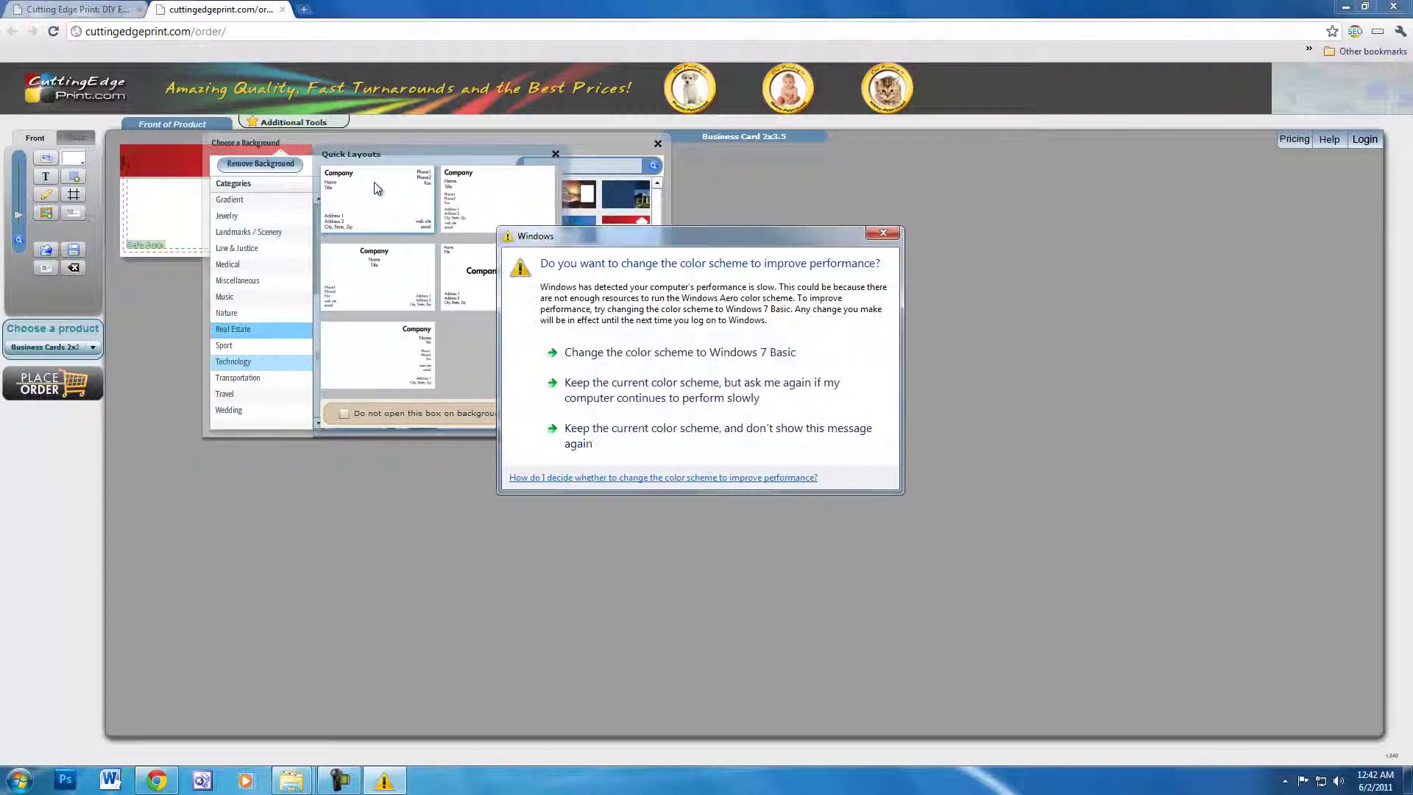
pyautogui.click(630, 356)
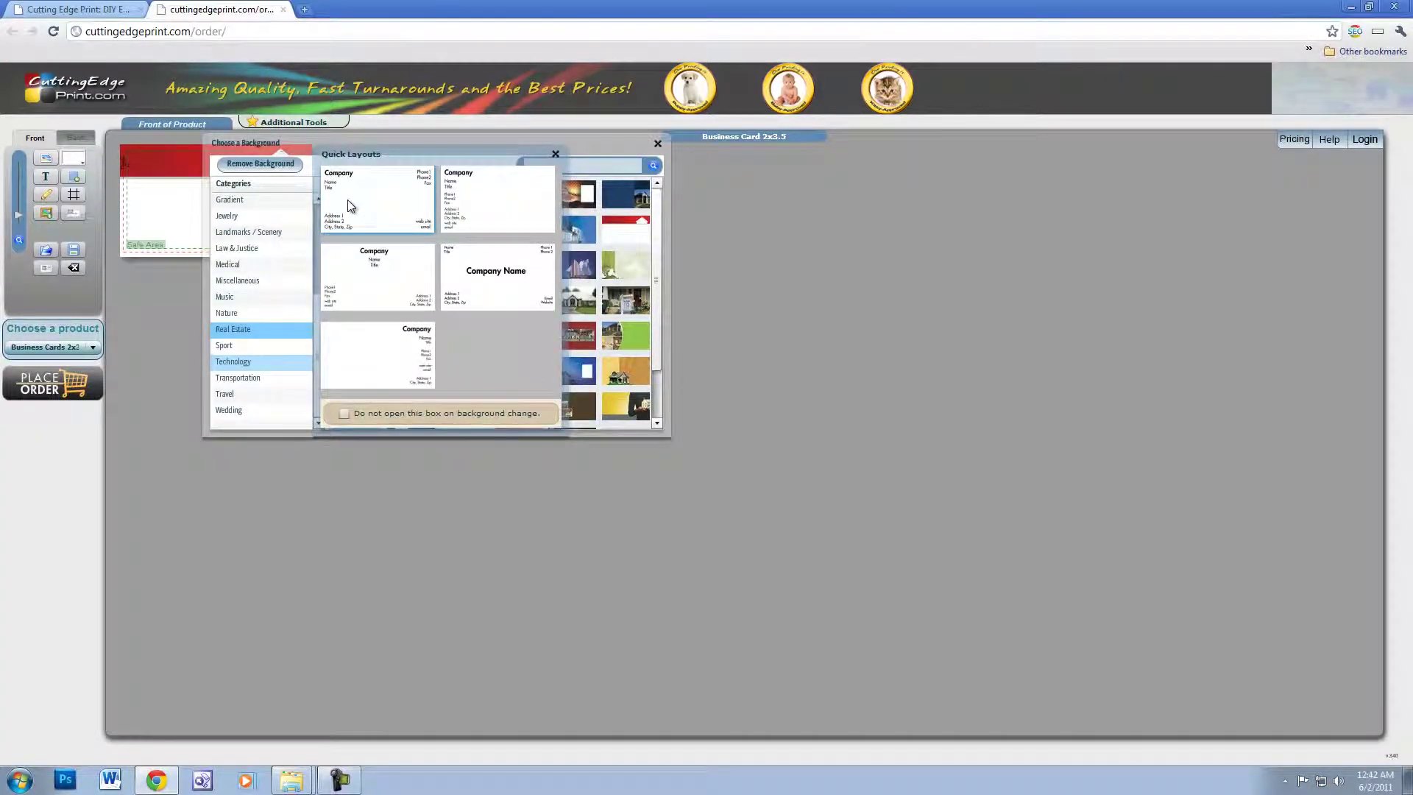
# - Pick the first quick layout and enter the agent's name and phone number with the area code in parentheses
pyautogui.click(351, 206)
pyautogui.click(410, 181)
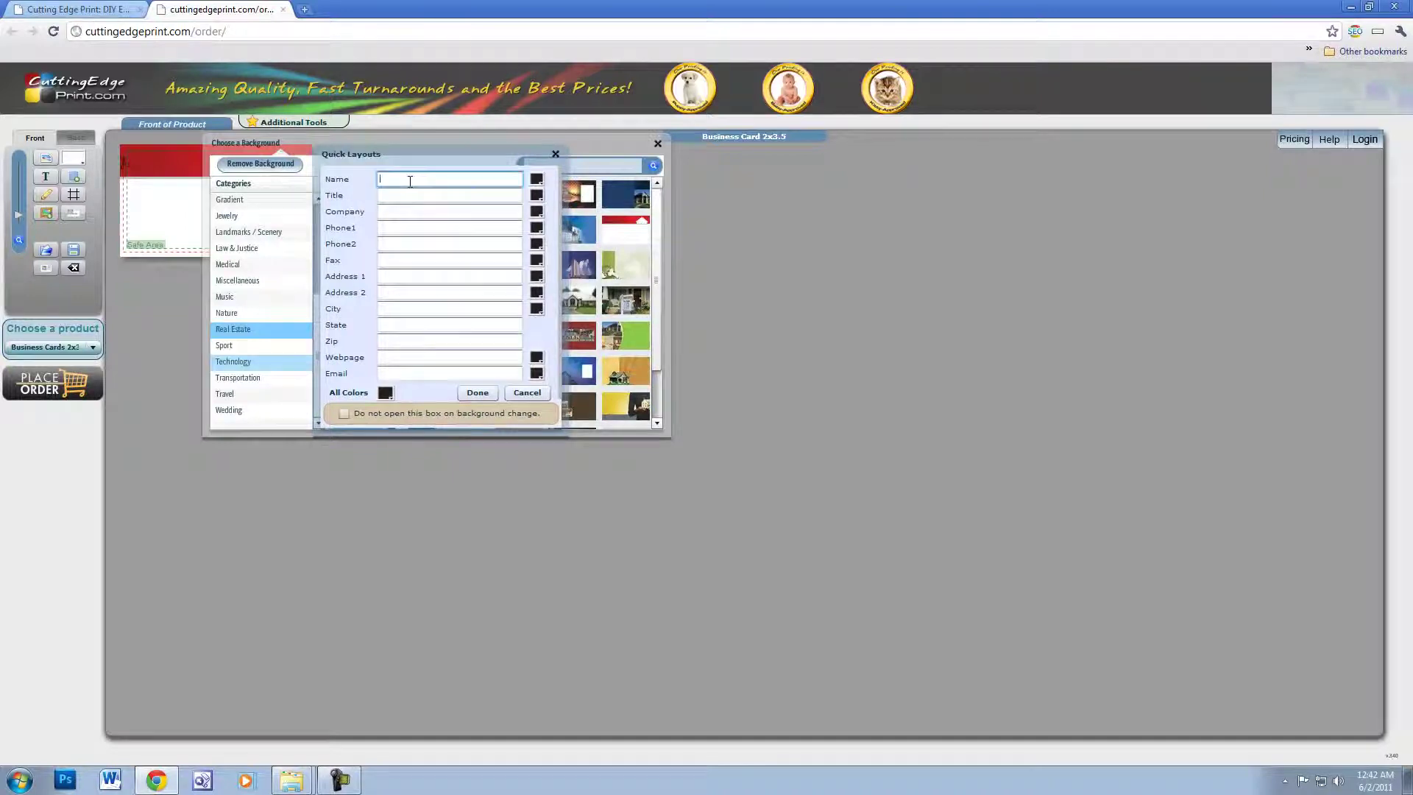
pyautogui.press('Tab')
pyautogui.press('Tab')
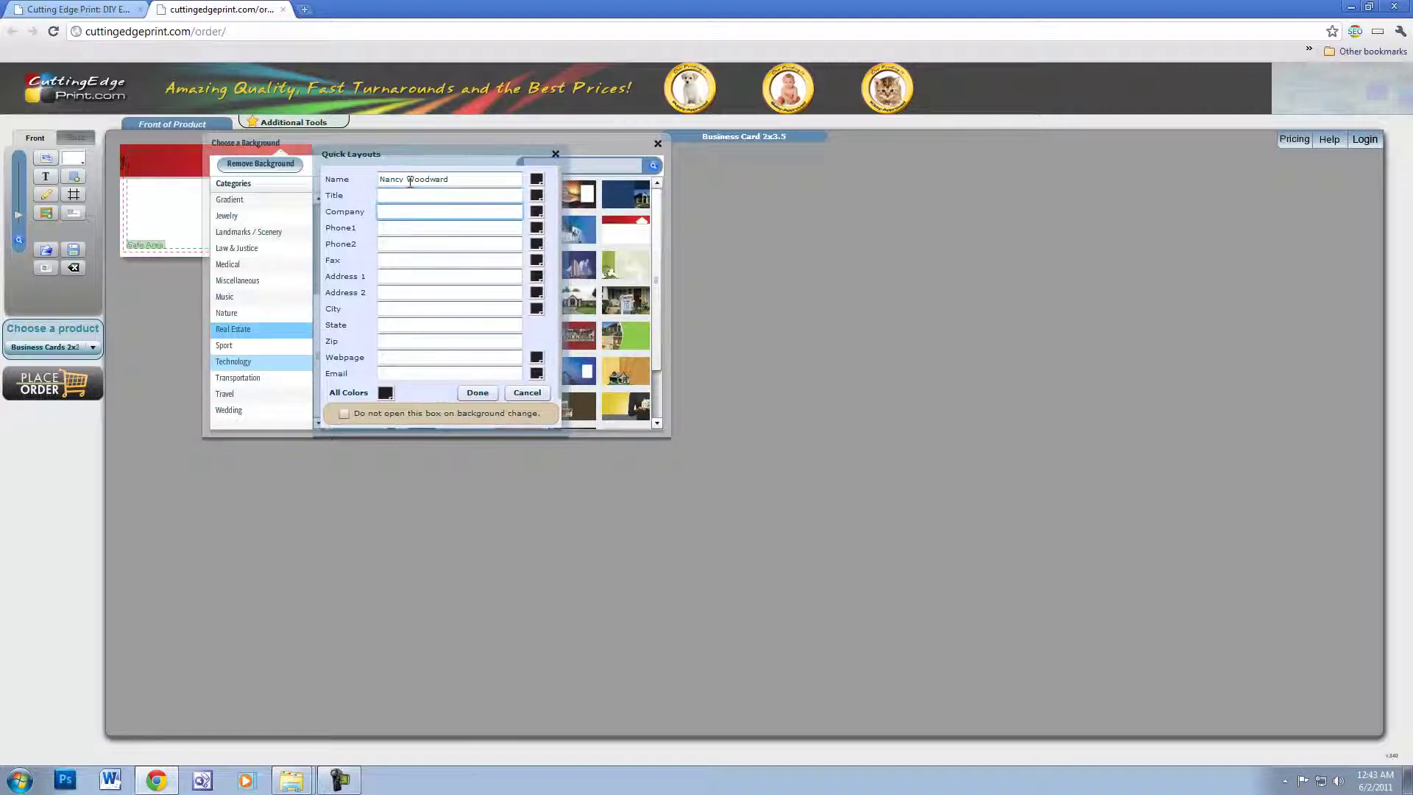
pyautogui.press('Tab')
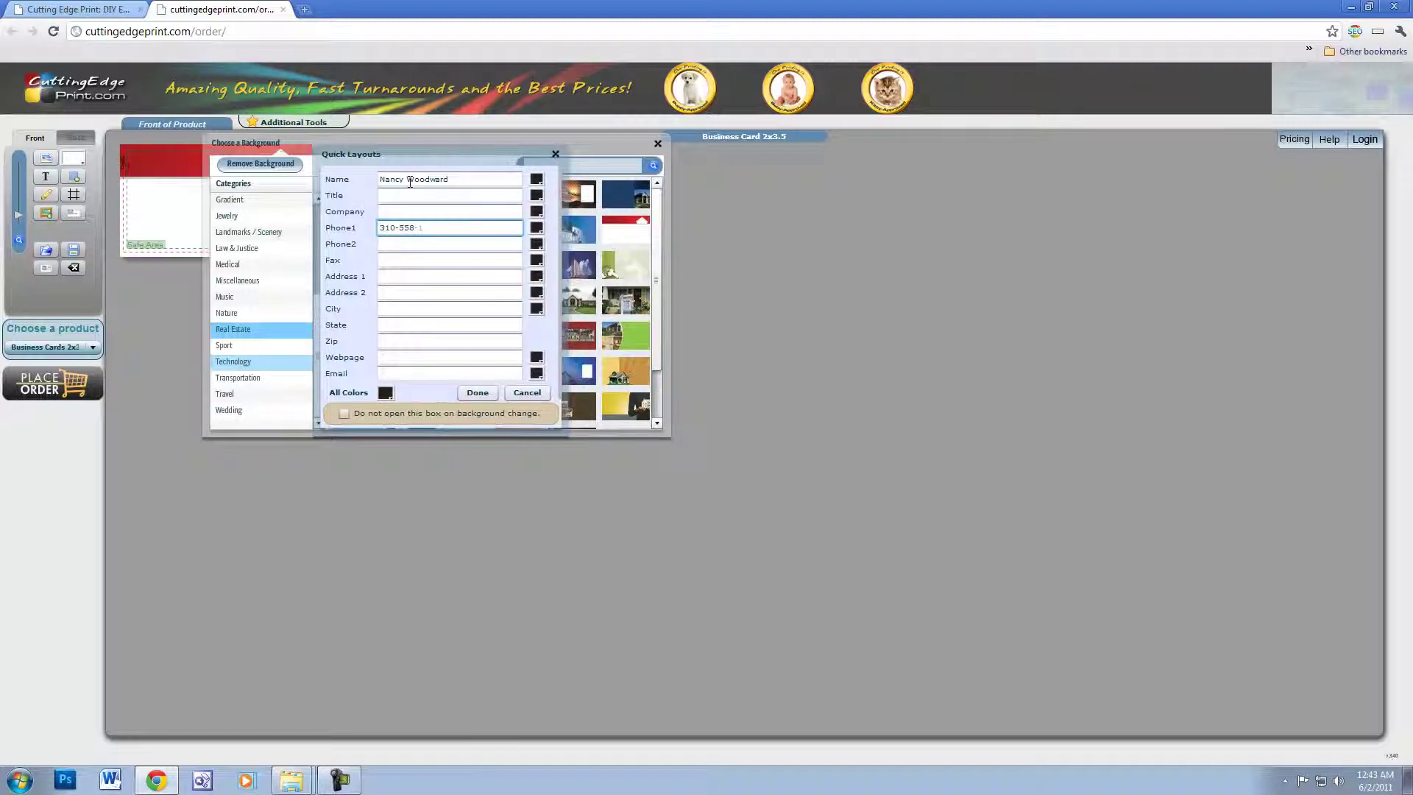
pyautogui.write(')')
pyautogui.press('Home')
pyautogui.write('(')
# - Fill in the agent's street address, city, state and zip code
pyautogui.click(388, 276)
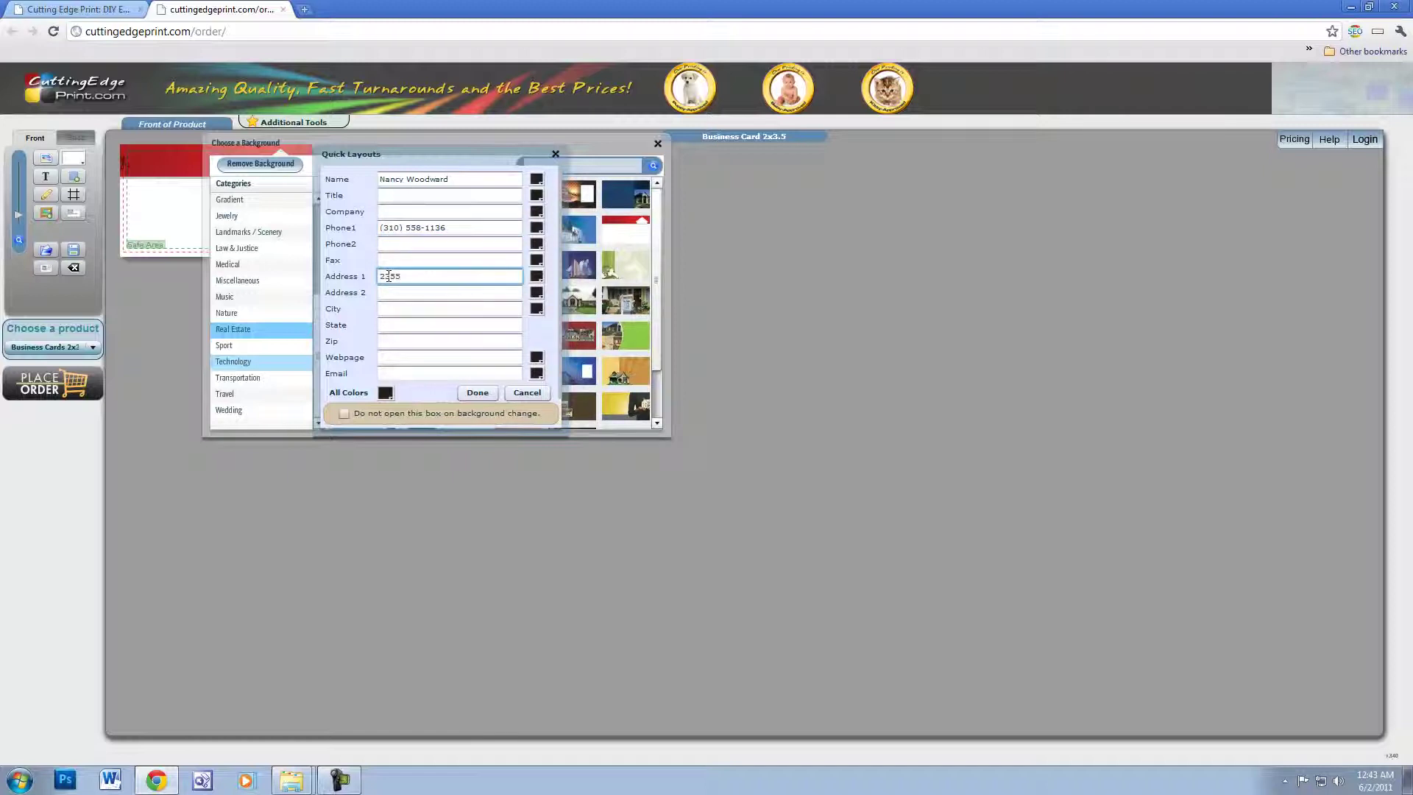
pyautogui.press('Tab')
pyautogui.press('Tab')
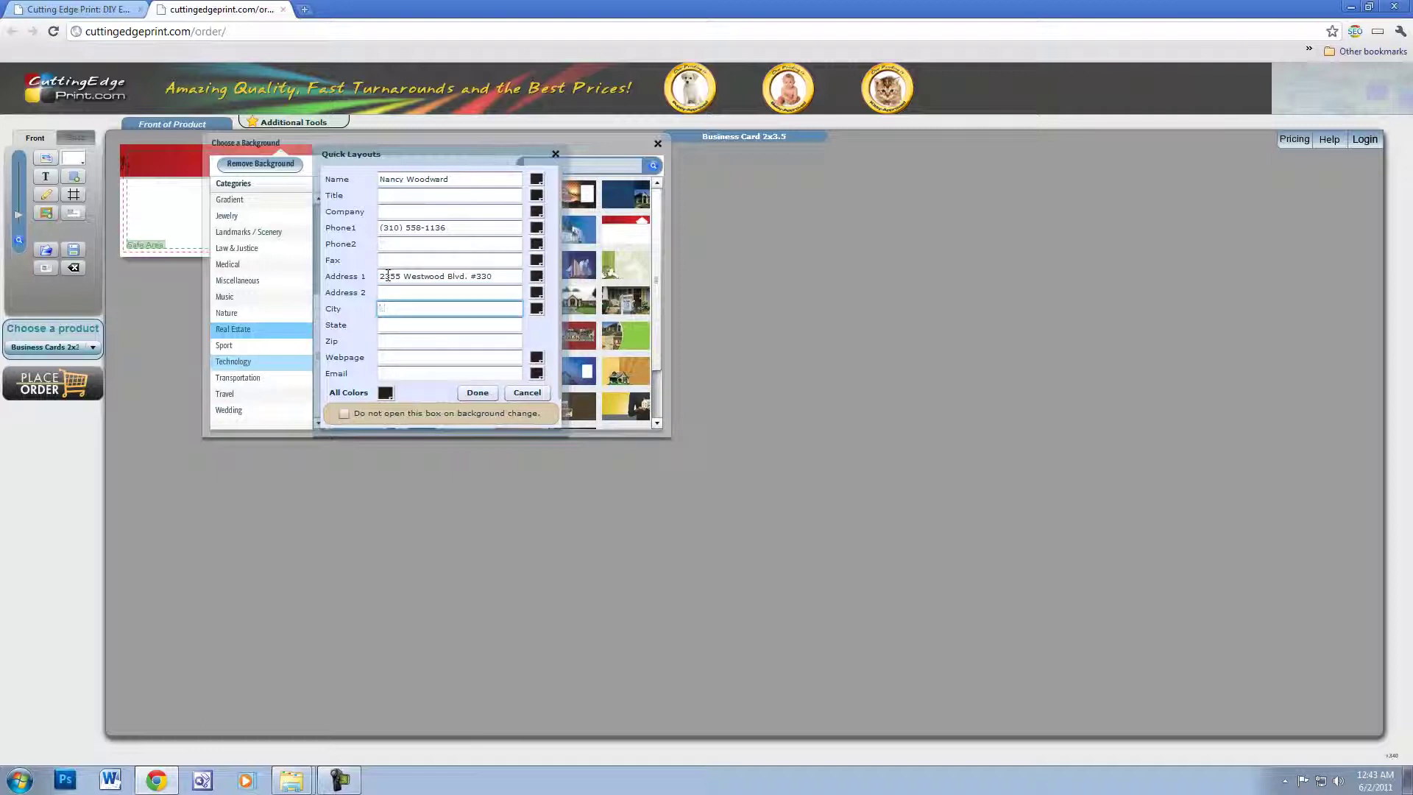
pyautogui.write('Los Angeles')
pyautogui.press('Tab')
pyautogui.write('CA')
pyautogui.press('Tab')
pyautogui.write('90064')
pyautogui.click(413, 357)
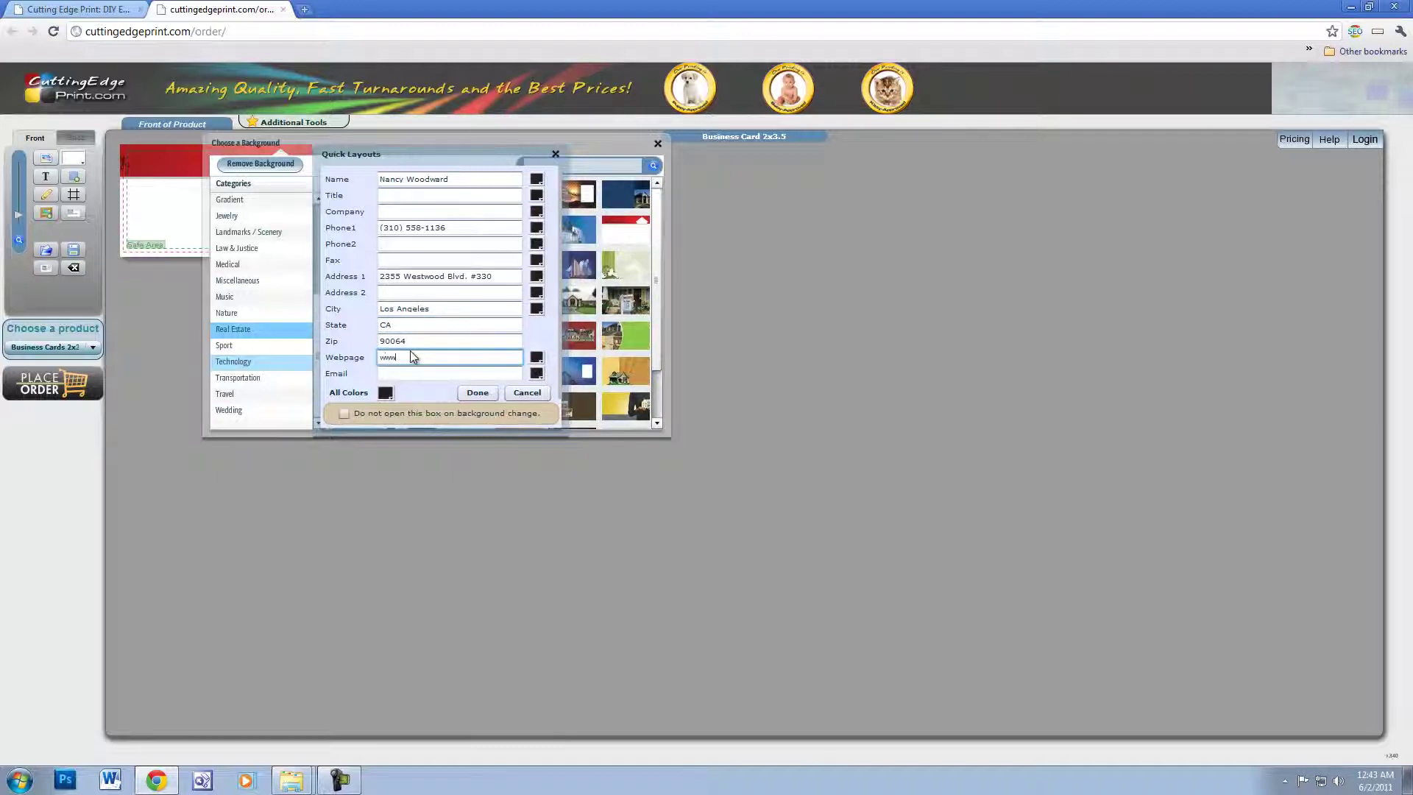
pyautogui.write('www.cuttingedgedesigns.com')
pyautogui.press('Tab')
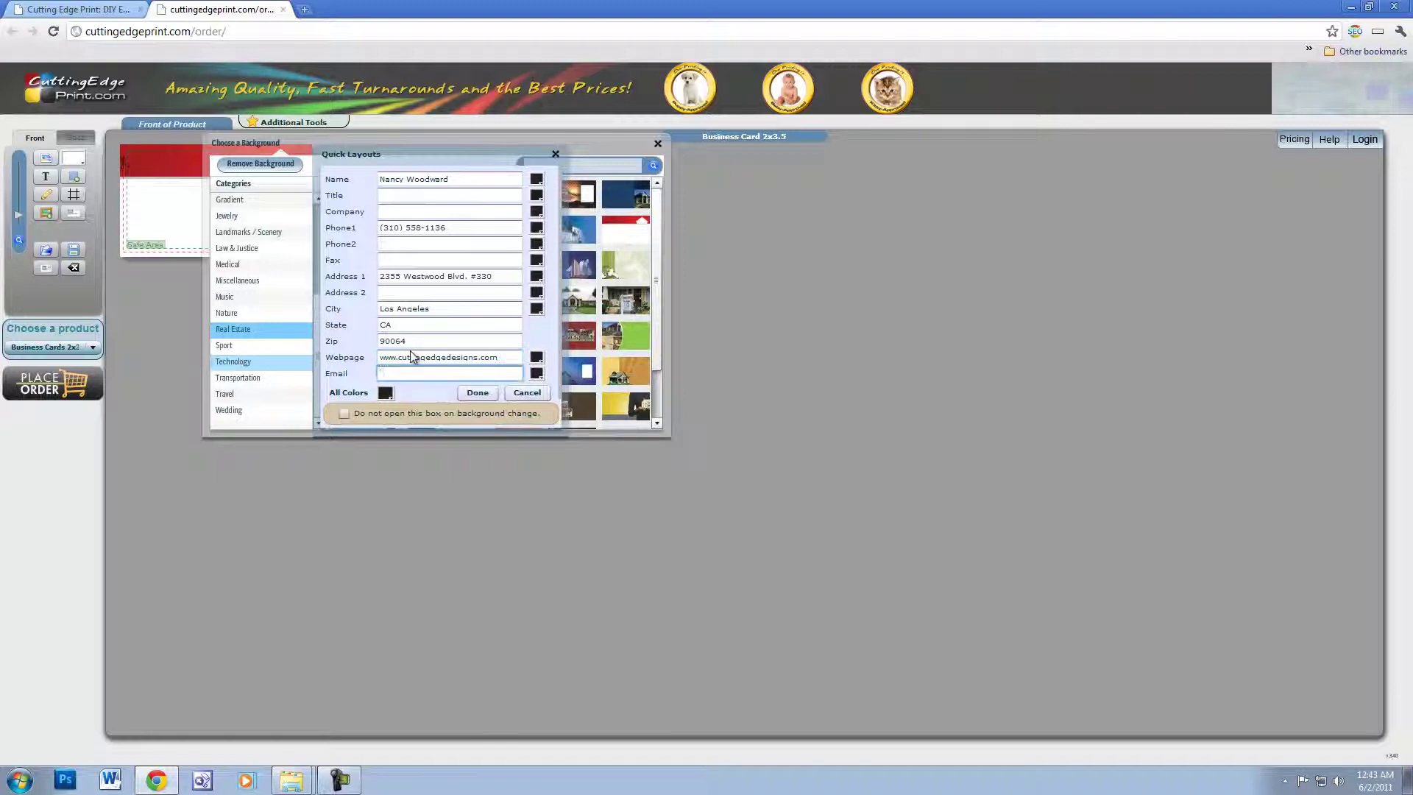
pyautogui.click(477, 392)
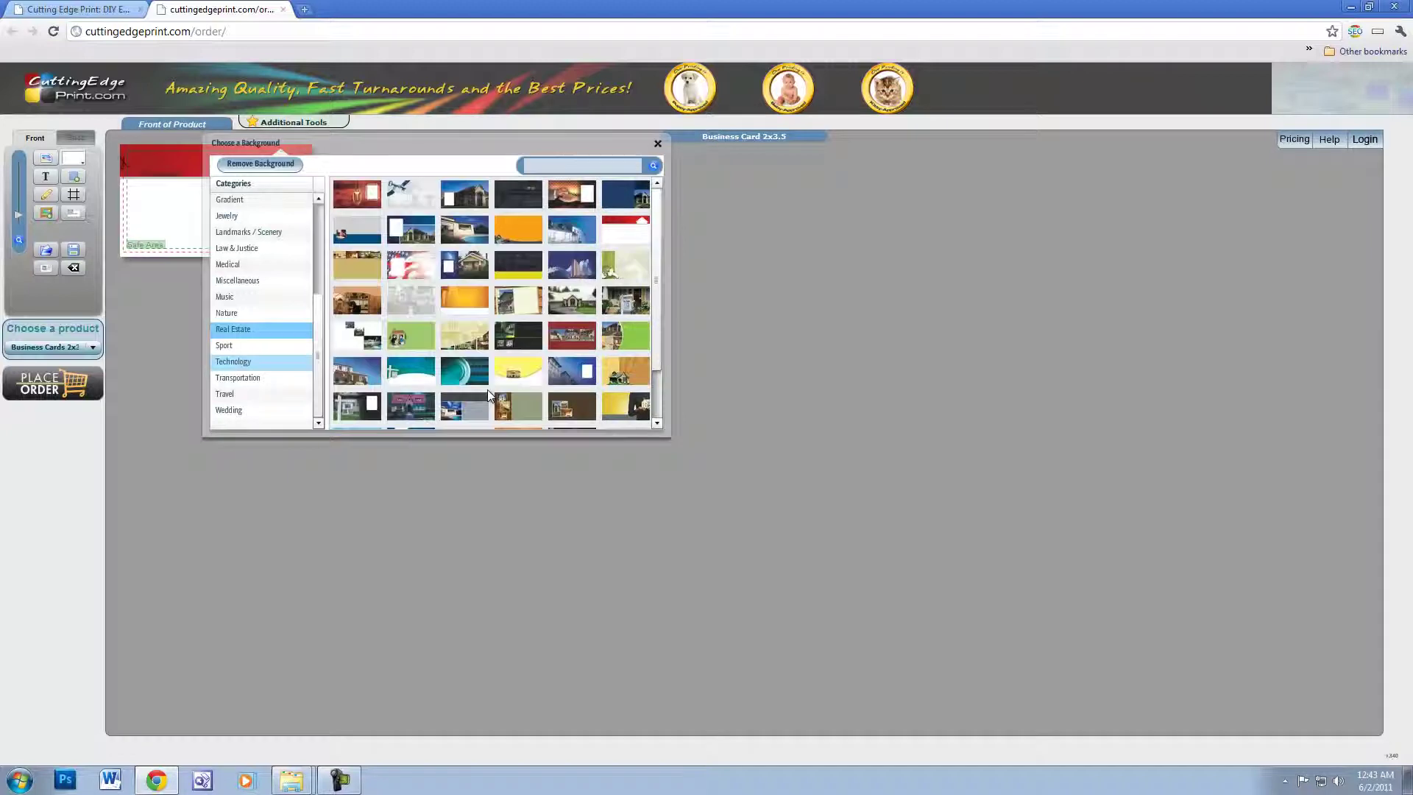
# - Set the name in a larger yellow SwizzleScript font and drag it up into the red band
pyautogui.click(657, 144)
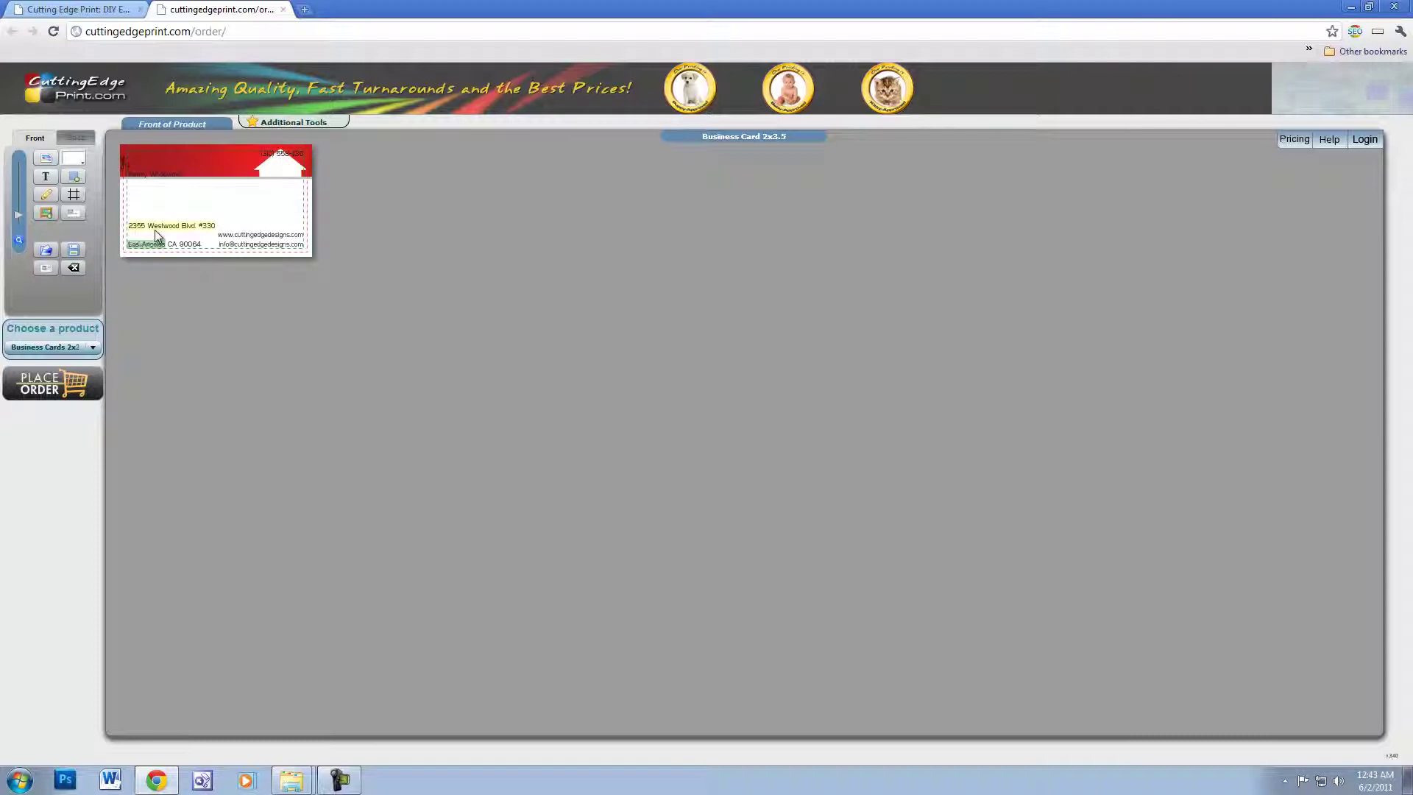
pyautogui.moveTo(18, 219); pyautogui.dragTo(13, 190)
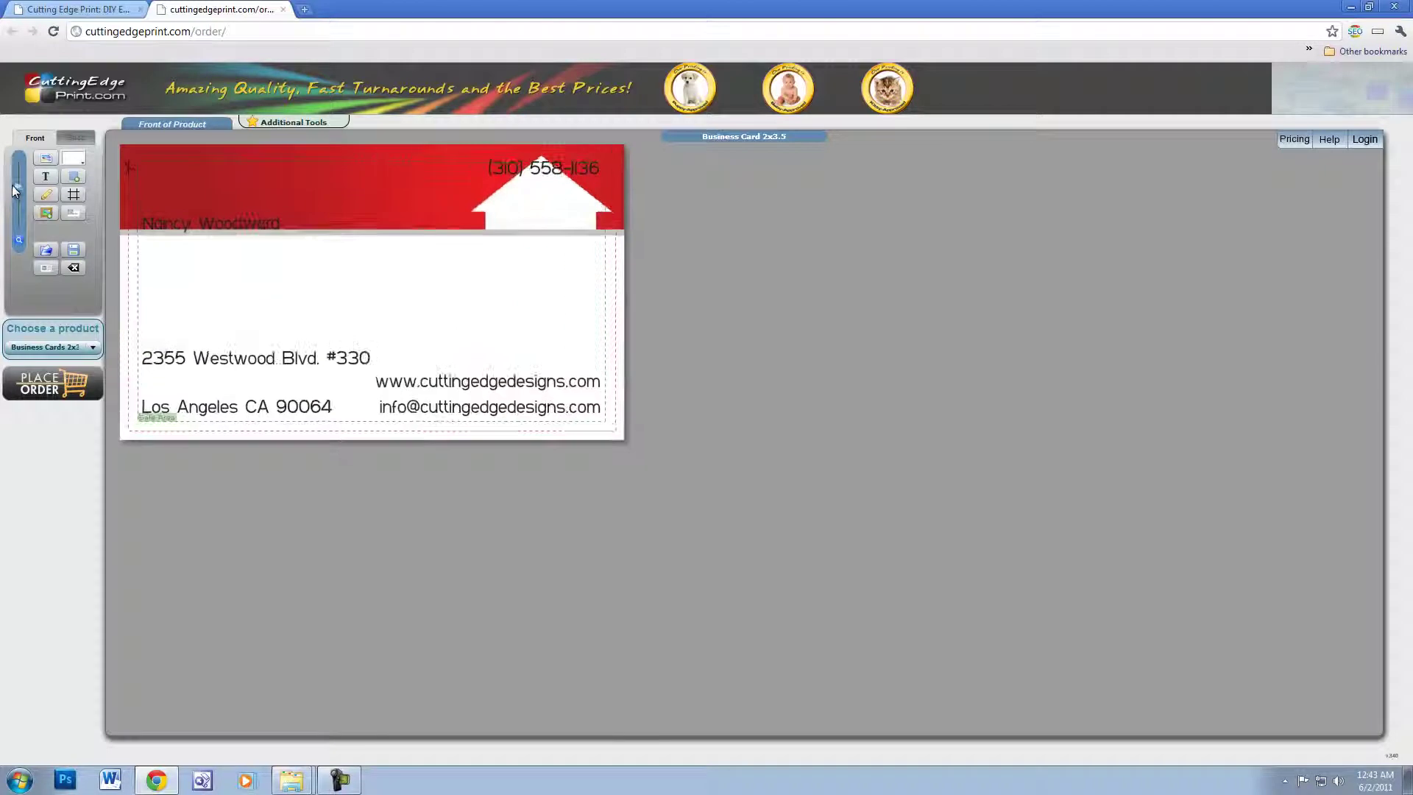
pyautogui.click(173, 221)
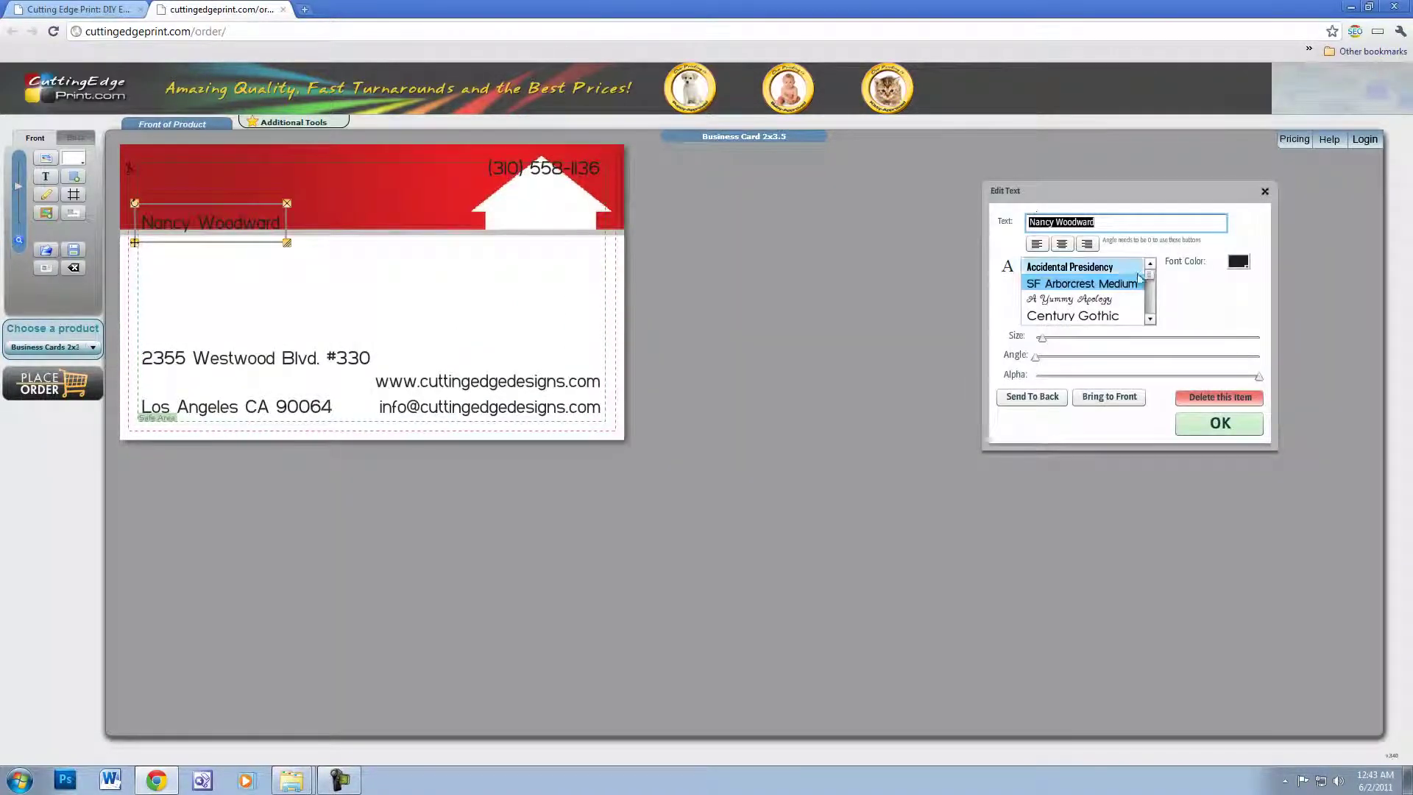
pyautogui.moveTo(1149, 278); pyautogui.dragTo(1181, 331)
pyautogui.click(1089, 321)
pyautogui.click(1084, 322)
pyautogui.moveTo(1042, 337); pyautogui.dragTo(1093, 349)
pyautogui.click(1238, 261)
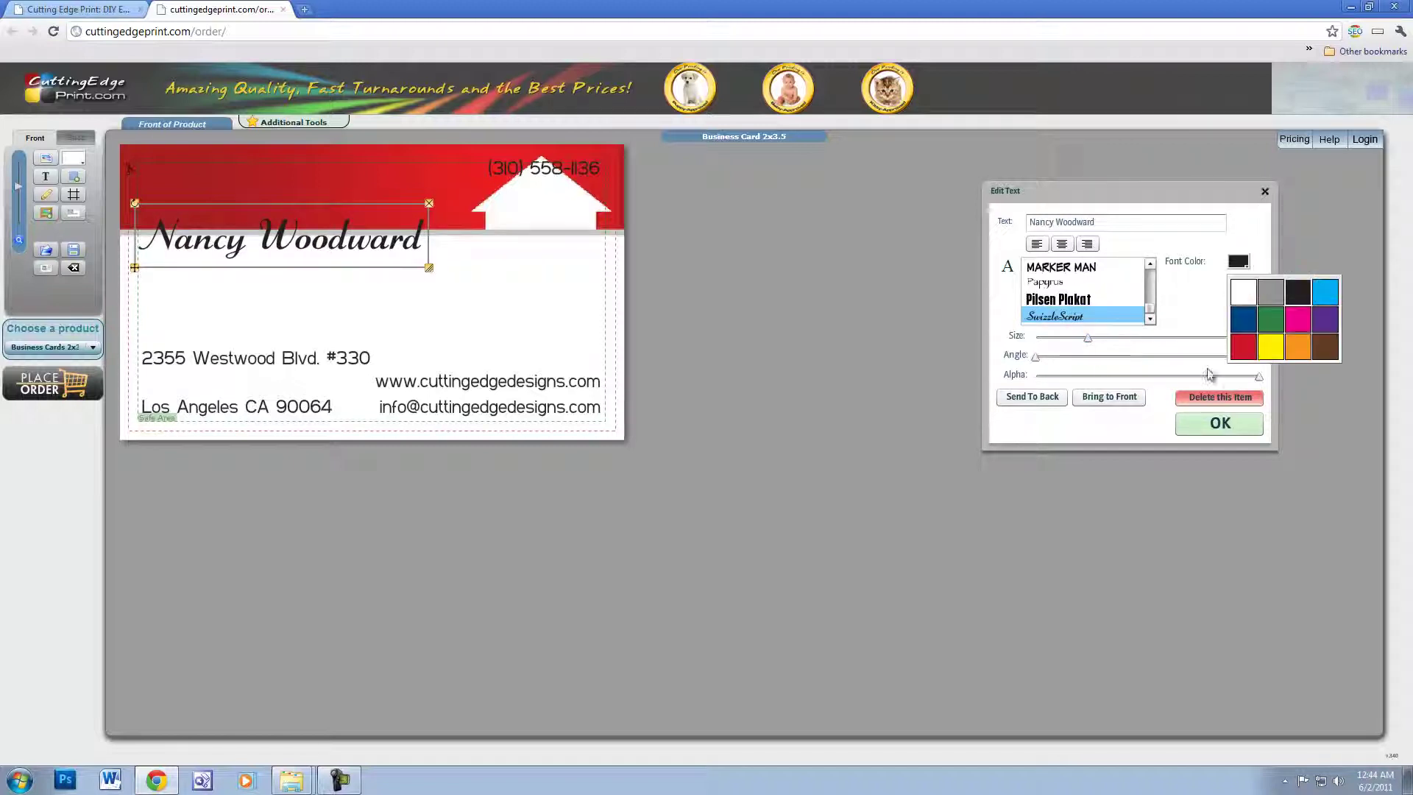
pyautogui.click(1271, 346)
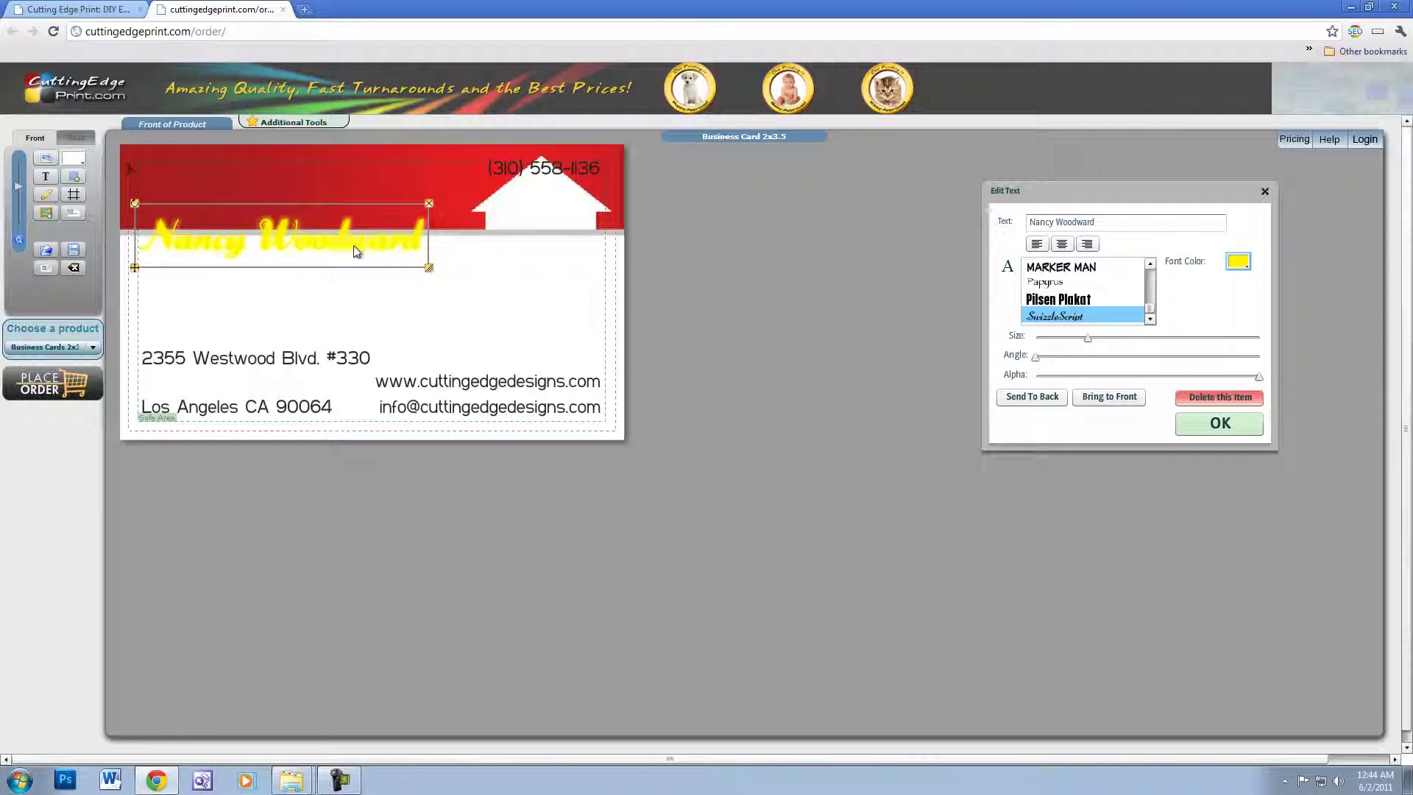
pyautogui.moveTo(358, 247); pyautogui.dragTo(353, 204)
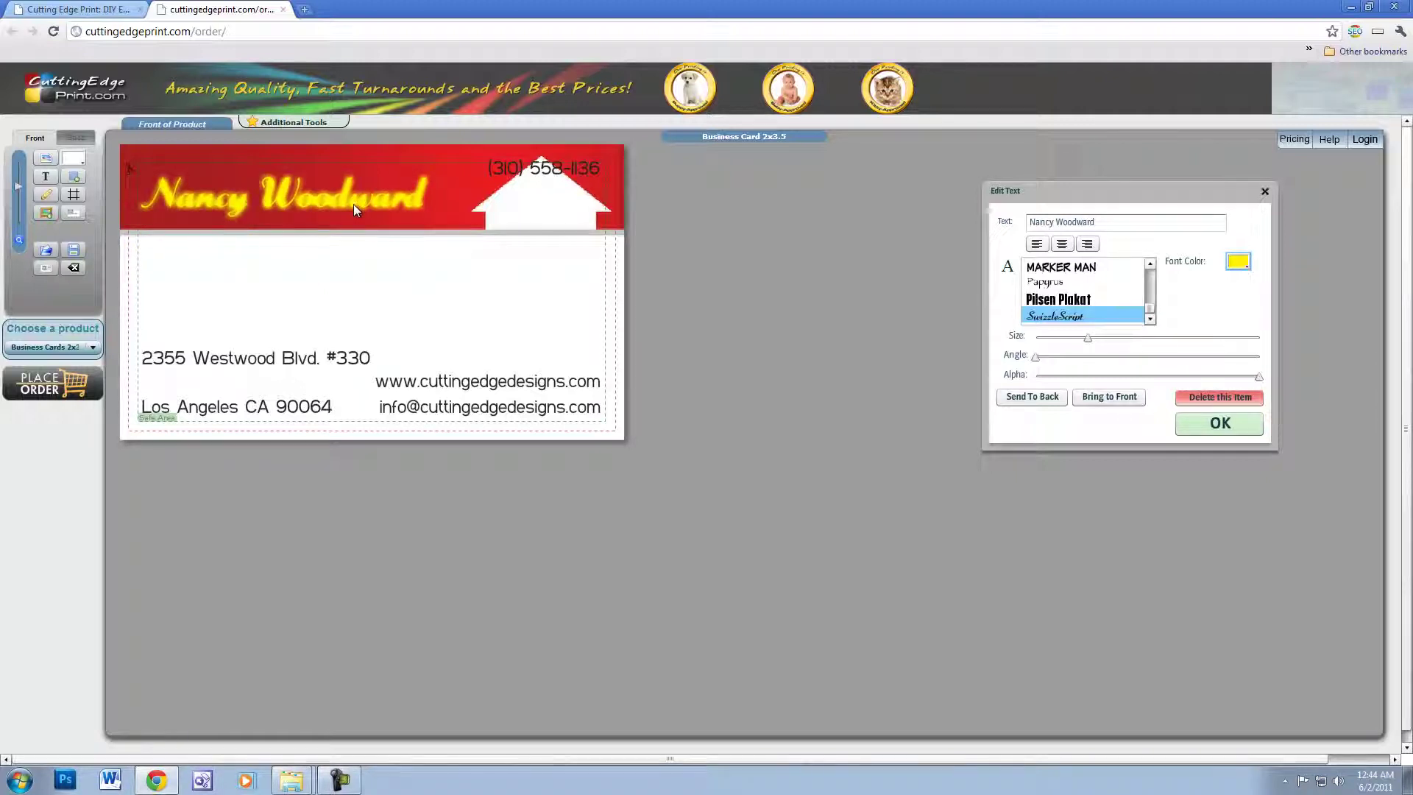
pyautogui.click(354, 209)
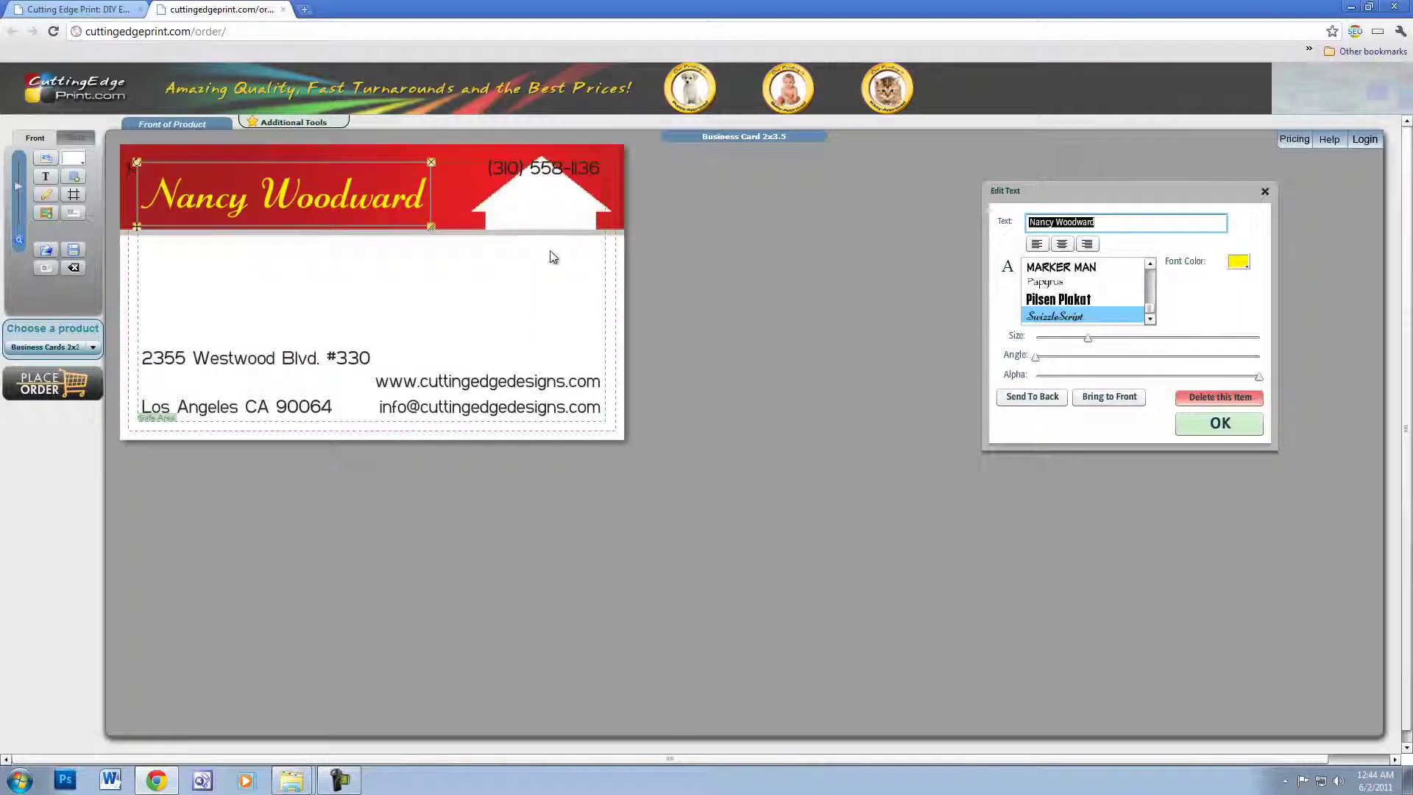
# - Lower the address line slightly and move the phone number onto the white house shape
pyautogui.click(276, 364)
pyautogui.moveTo(277, 363); pyautogui.dragTo(274, 384)
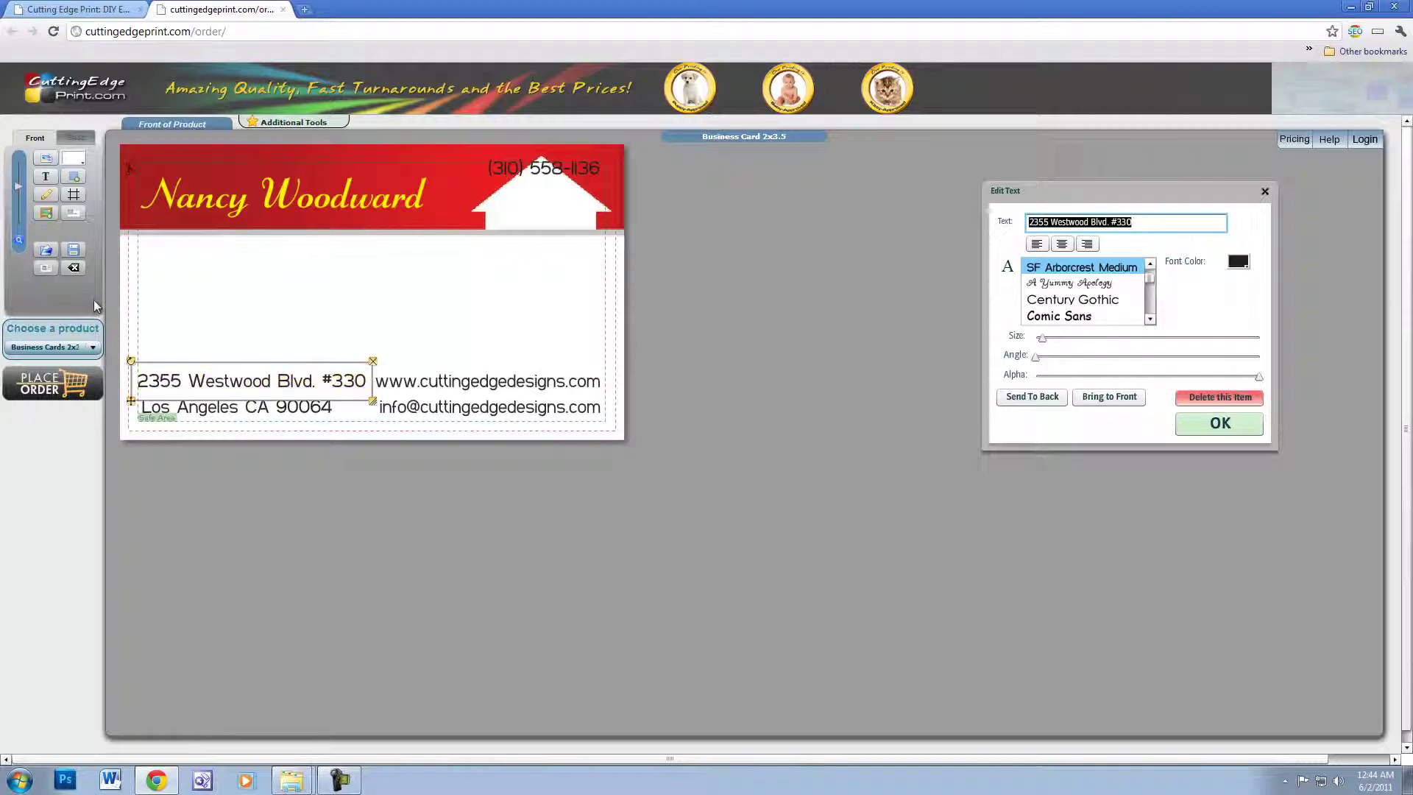
pyautogui.click(73, 196)
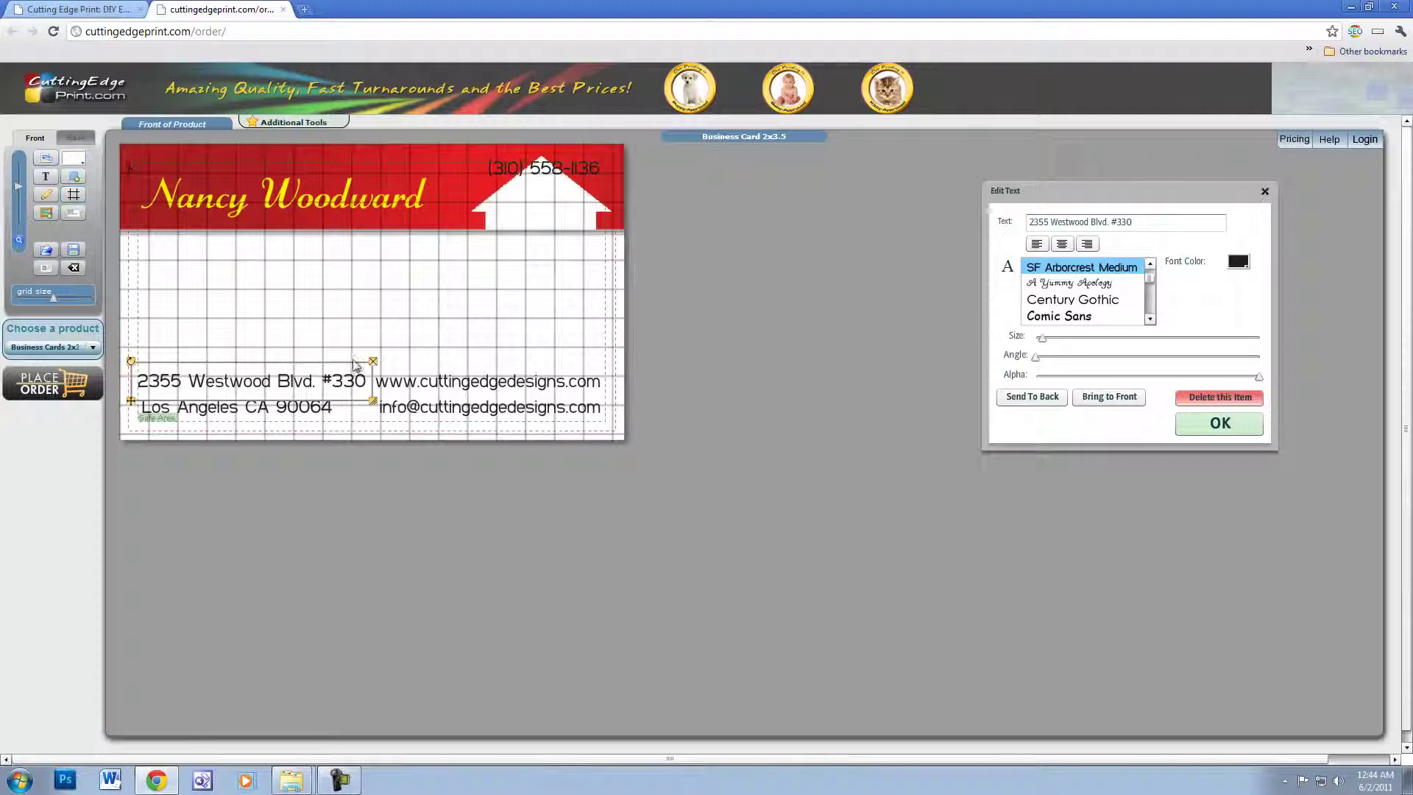
pyautogui.click(73, 196)
pyautogui.moveTo(543, 184); pyautogui.dragTo(198, 363)
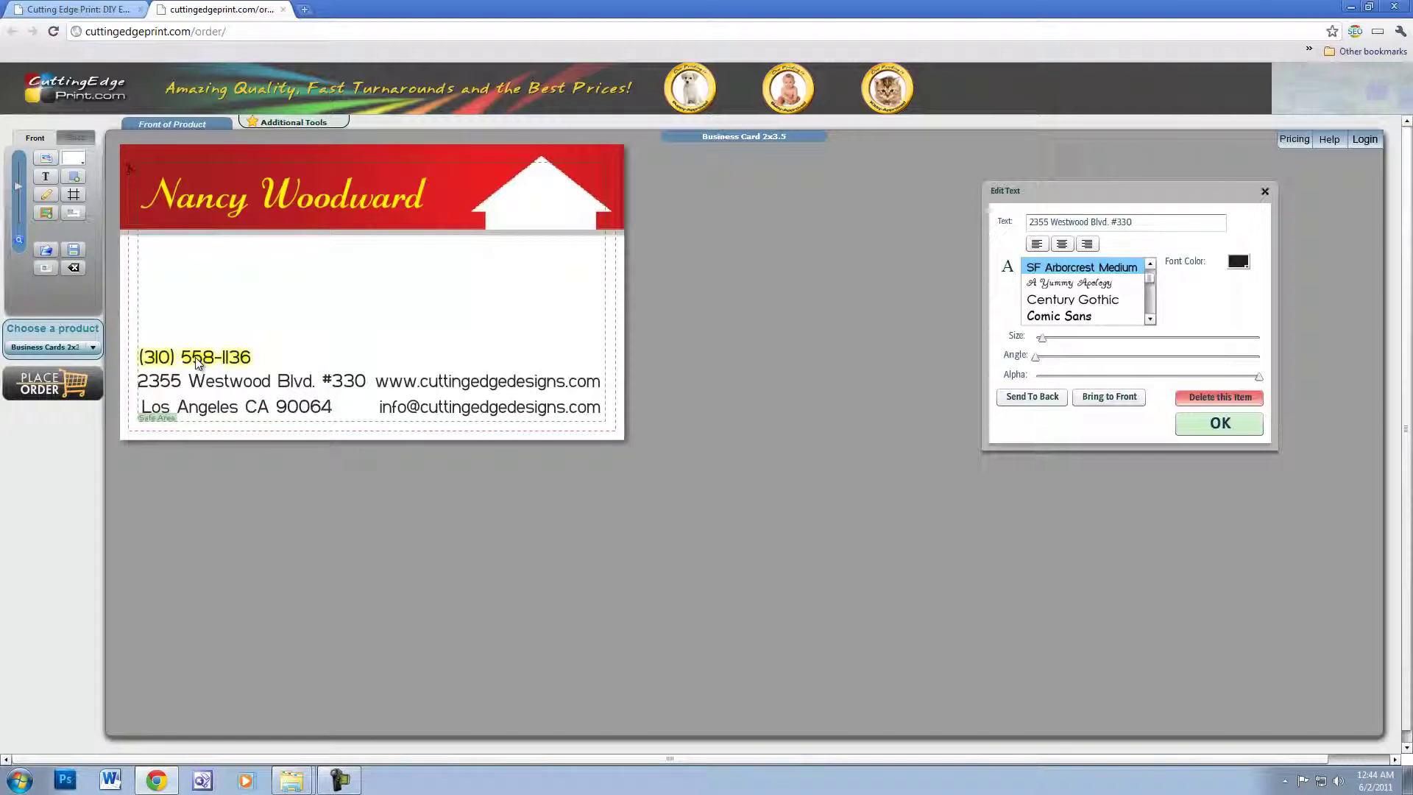
# - Restyle the phone number in red Futura at size 9
pyautogui.click(197, 362)
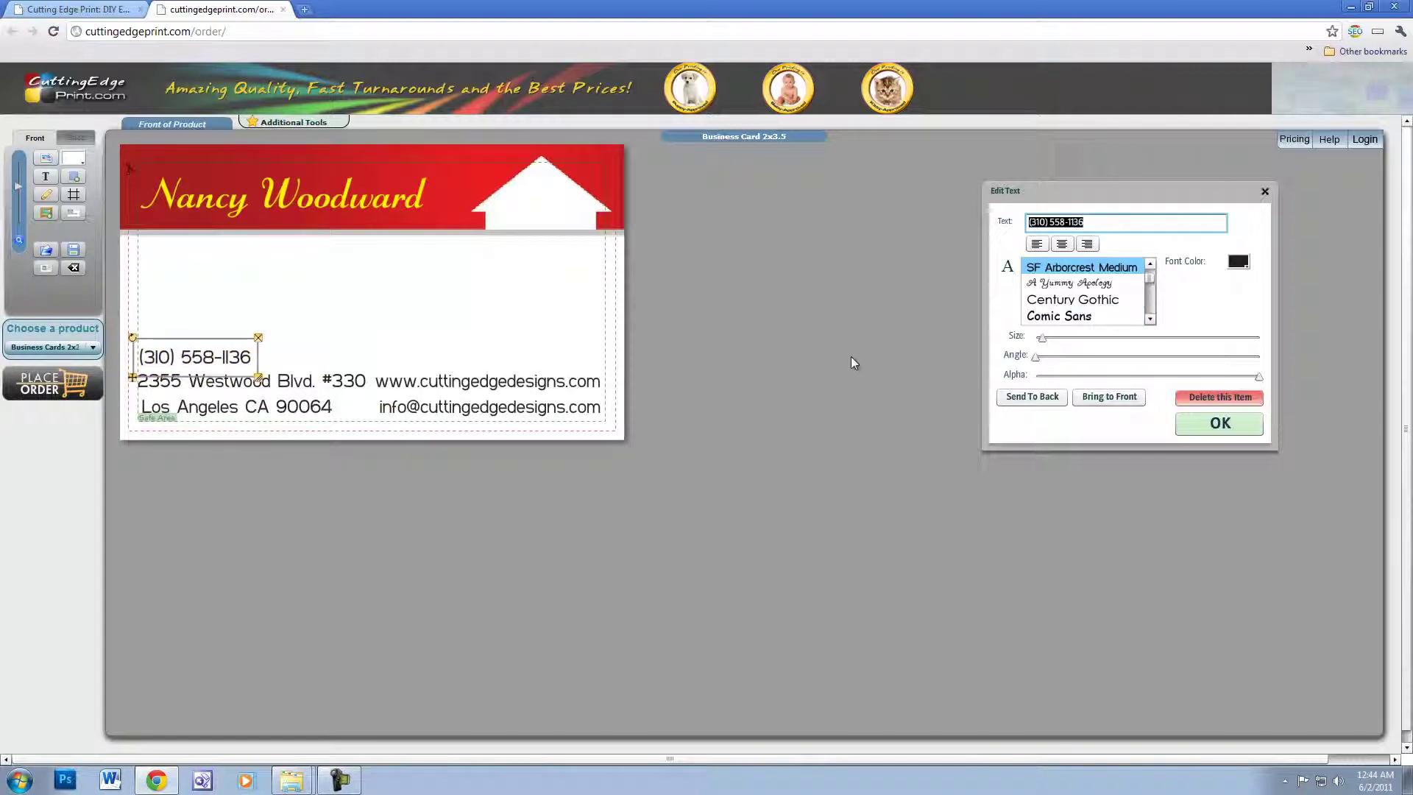
pyautogui.moveTo(1151, 321); pyautogui.dragTo(1151, 321)
pyautogui.click(1072, 286)
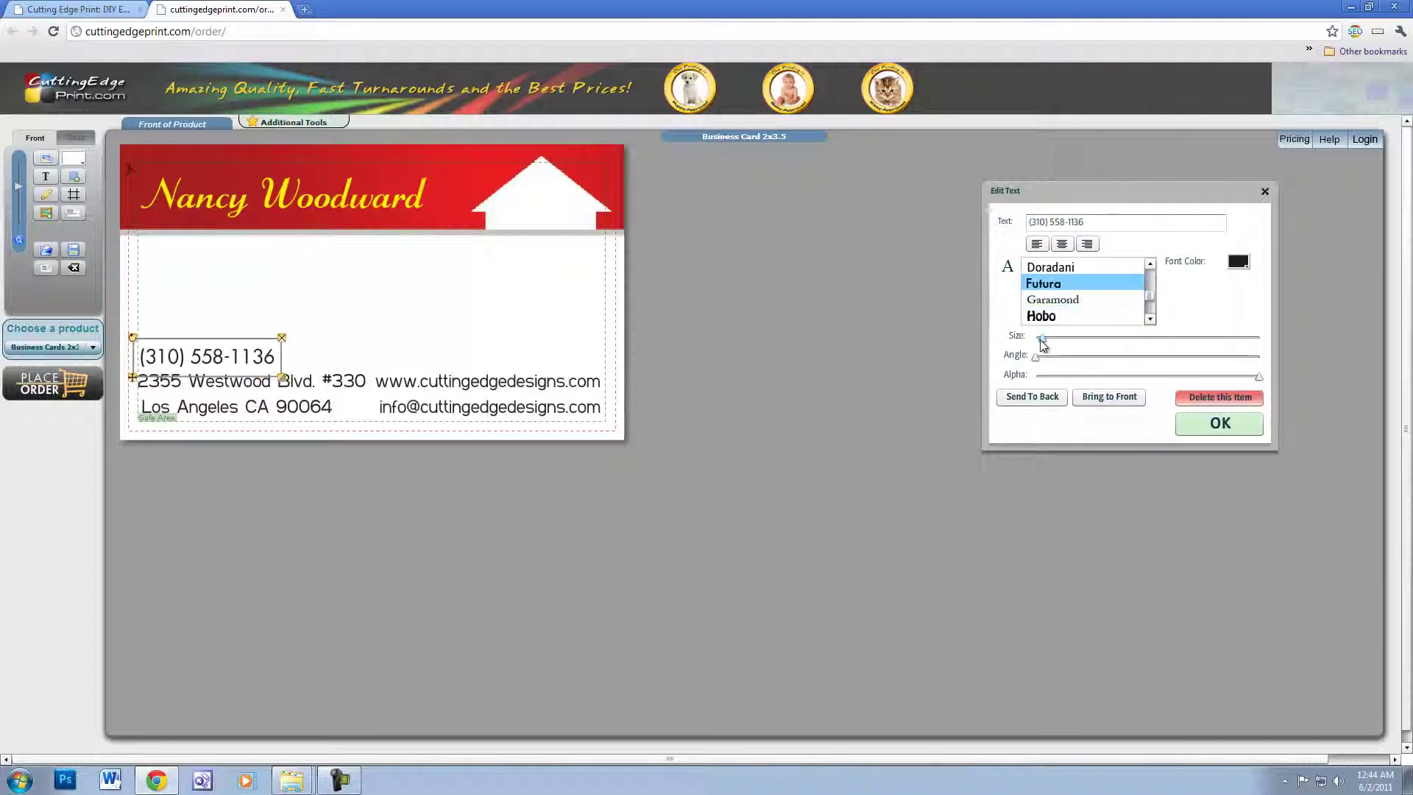
pyautogui.moveTo(1041, 338); pyautogui.dragTo(1041, 344)
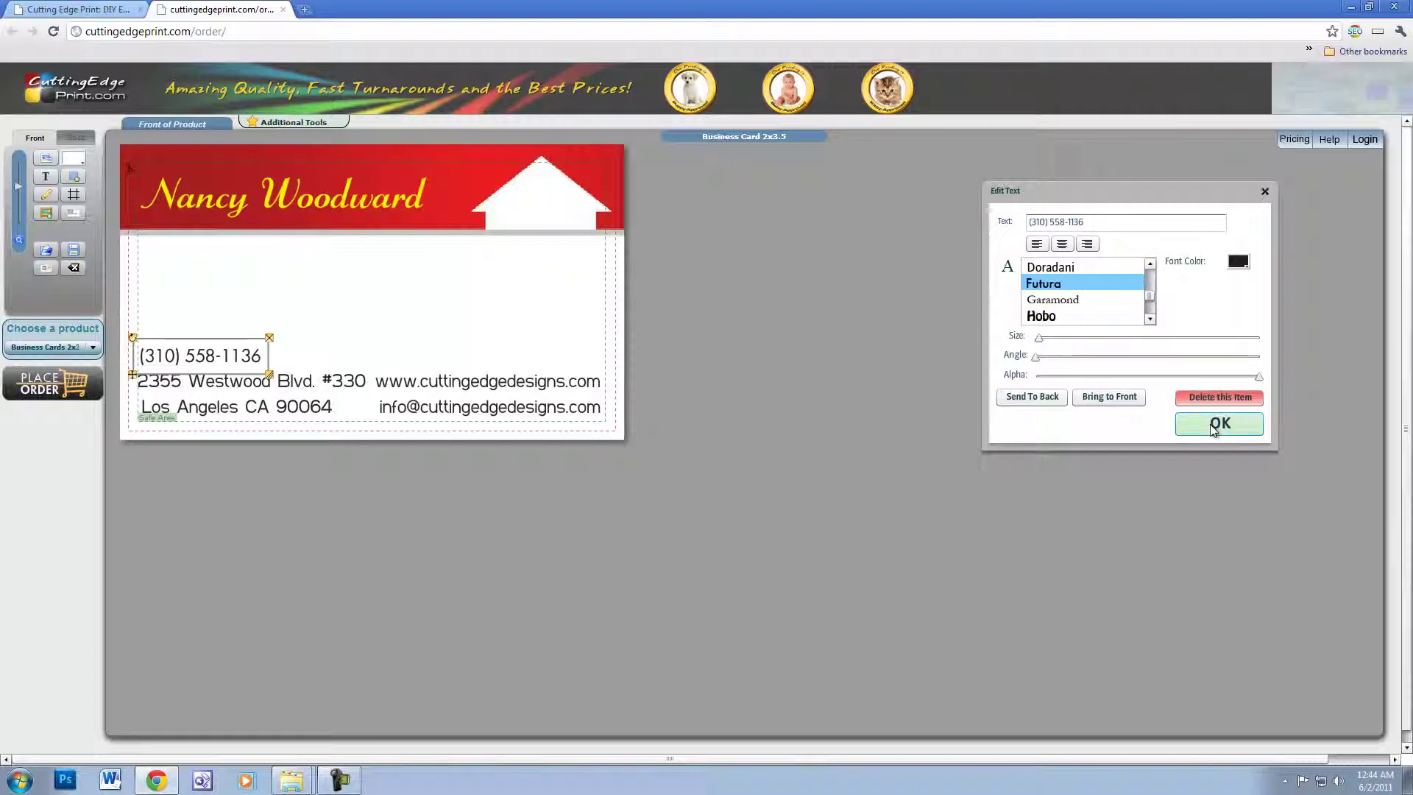
pyautogui.click(1240, 262)
pyautogui.click(1237, 335)
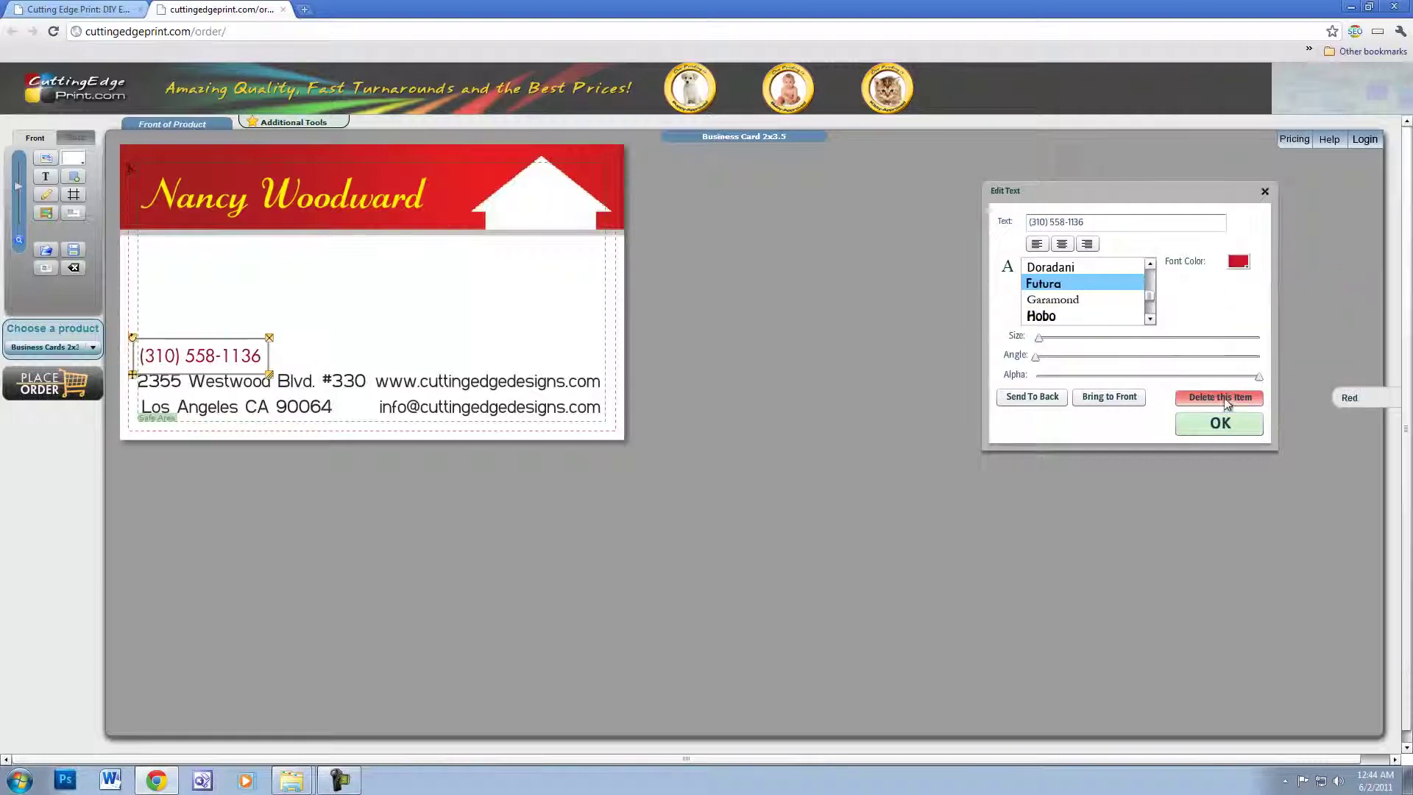
pyautogui.click(1218, 423)
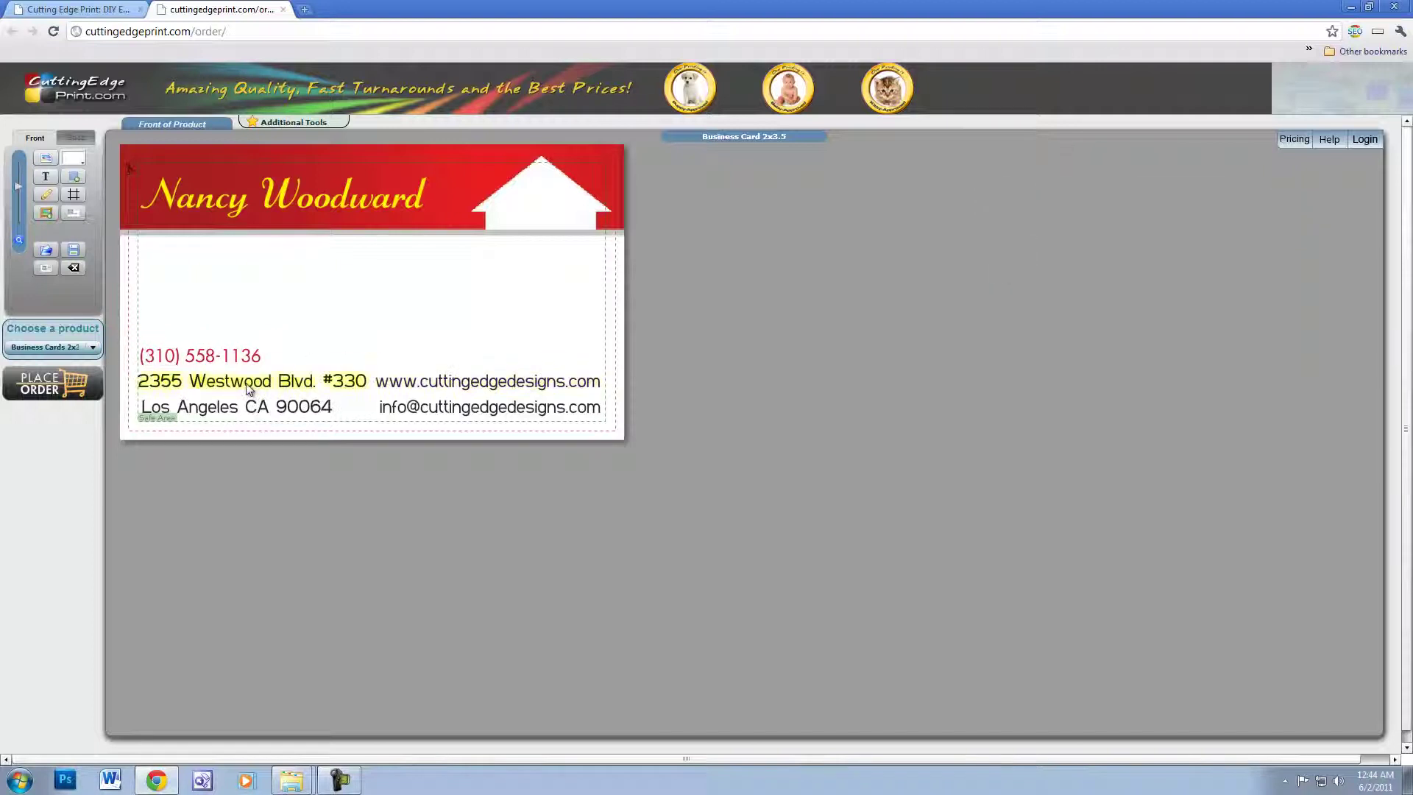
# - Set the street address and city lines in slightly smaller Futura
pyautogui.click(236, 381)
pyautogui.moveTo(1154, 281); pyautogui.dragTo(1155, 294)
pyautogui.click(1095, 301)
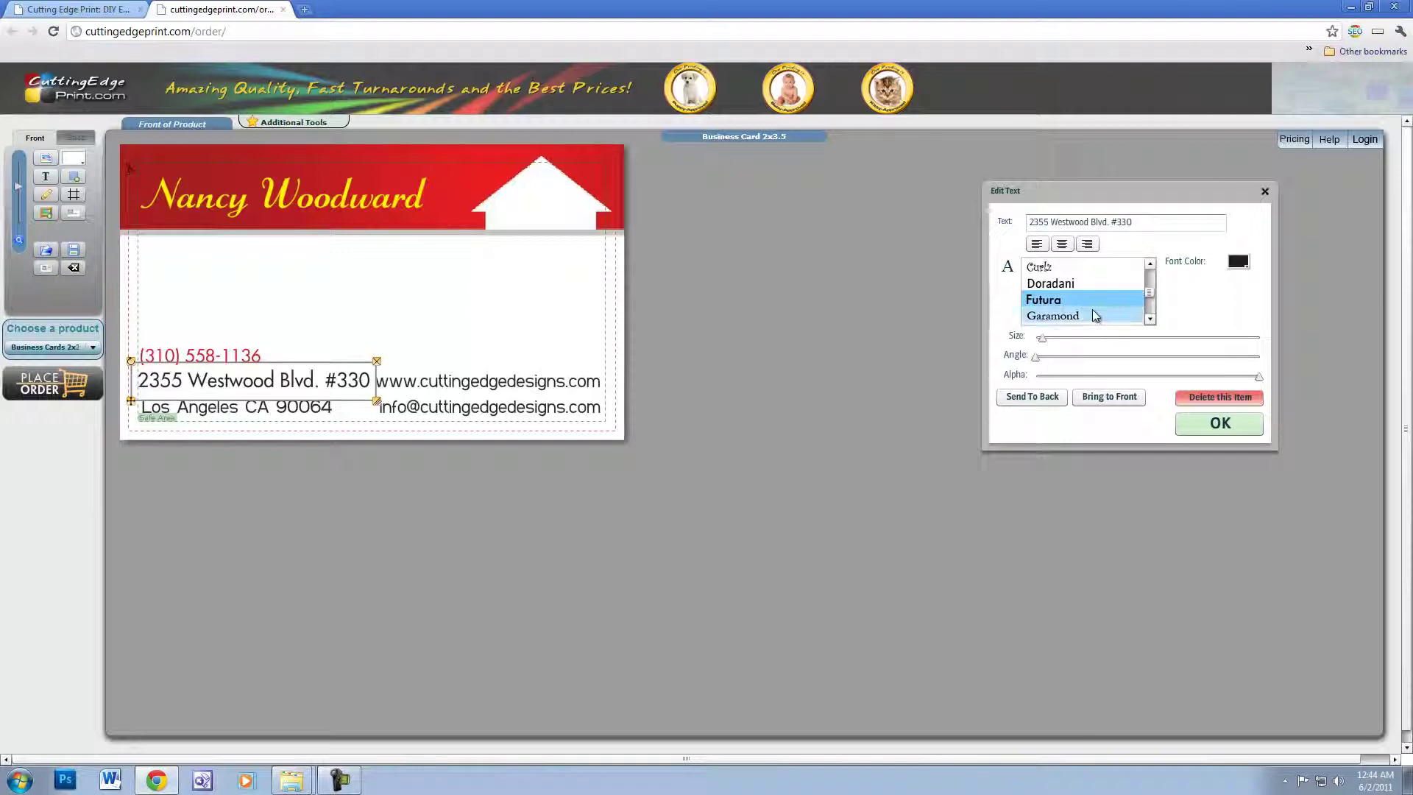
pyautogui.click(1044, 338)
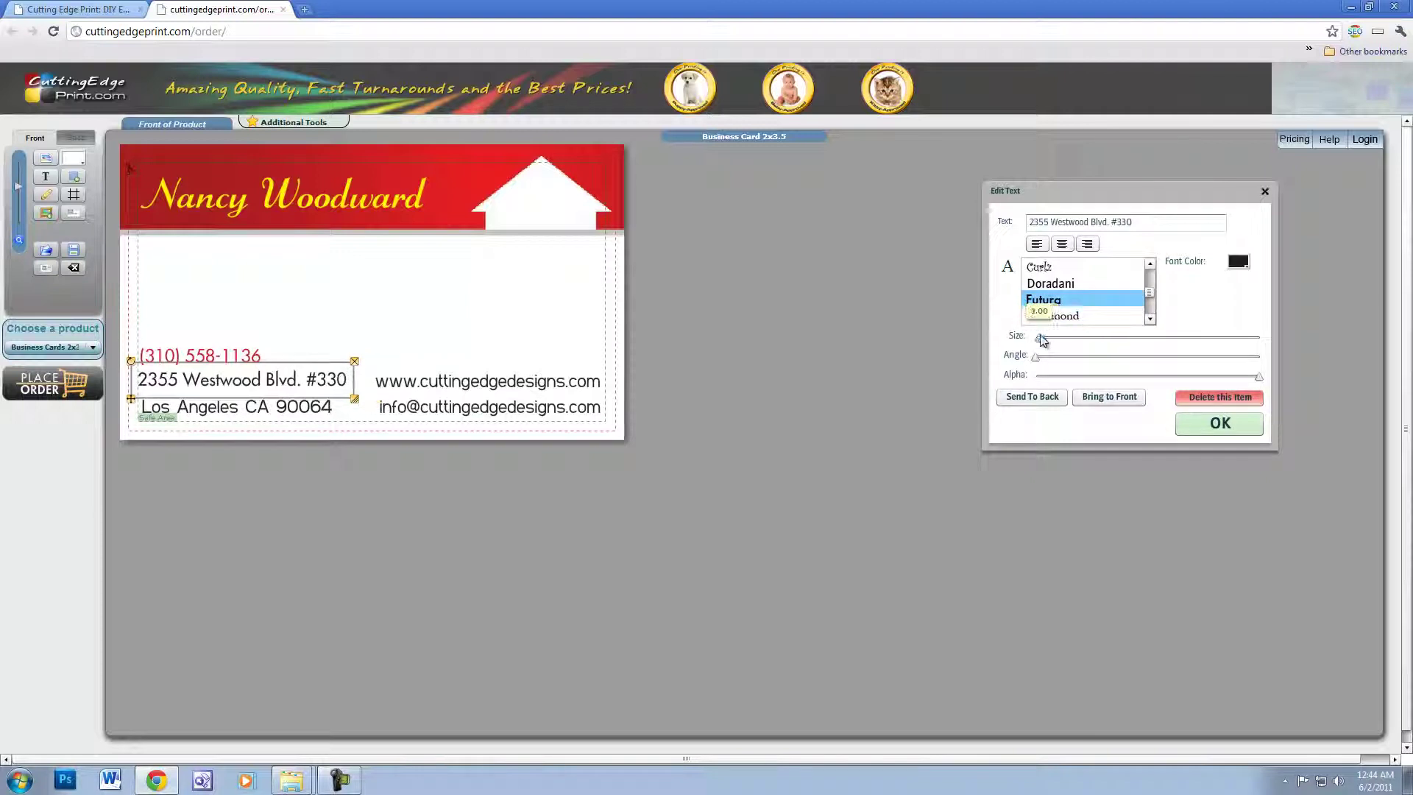
pyautogui.click(1221, 424)
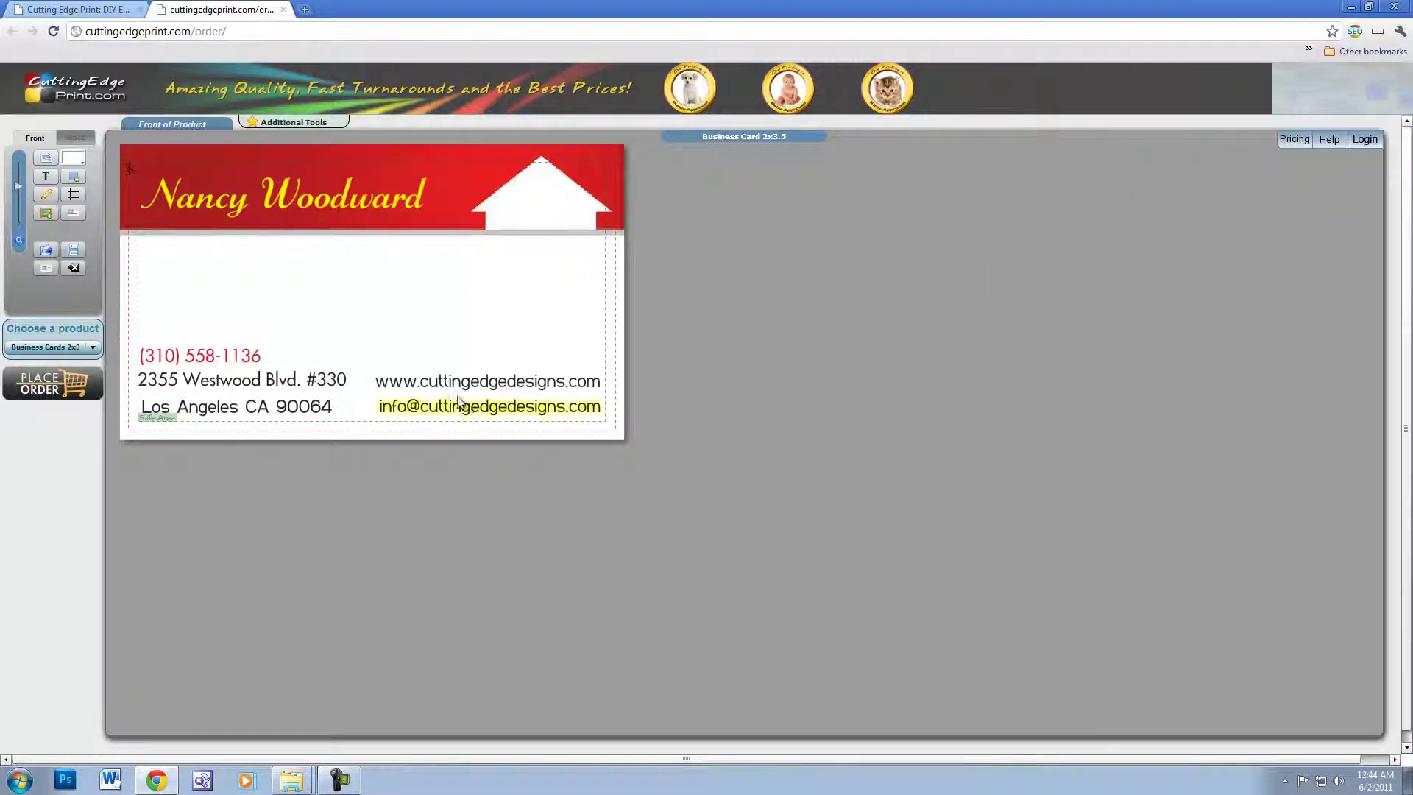
pyautogui.click(280, 409)
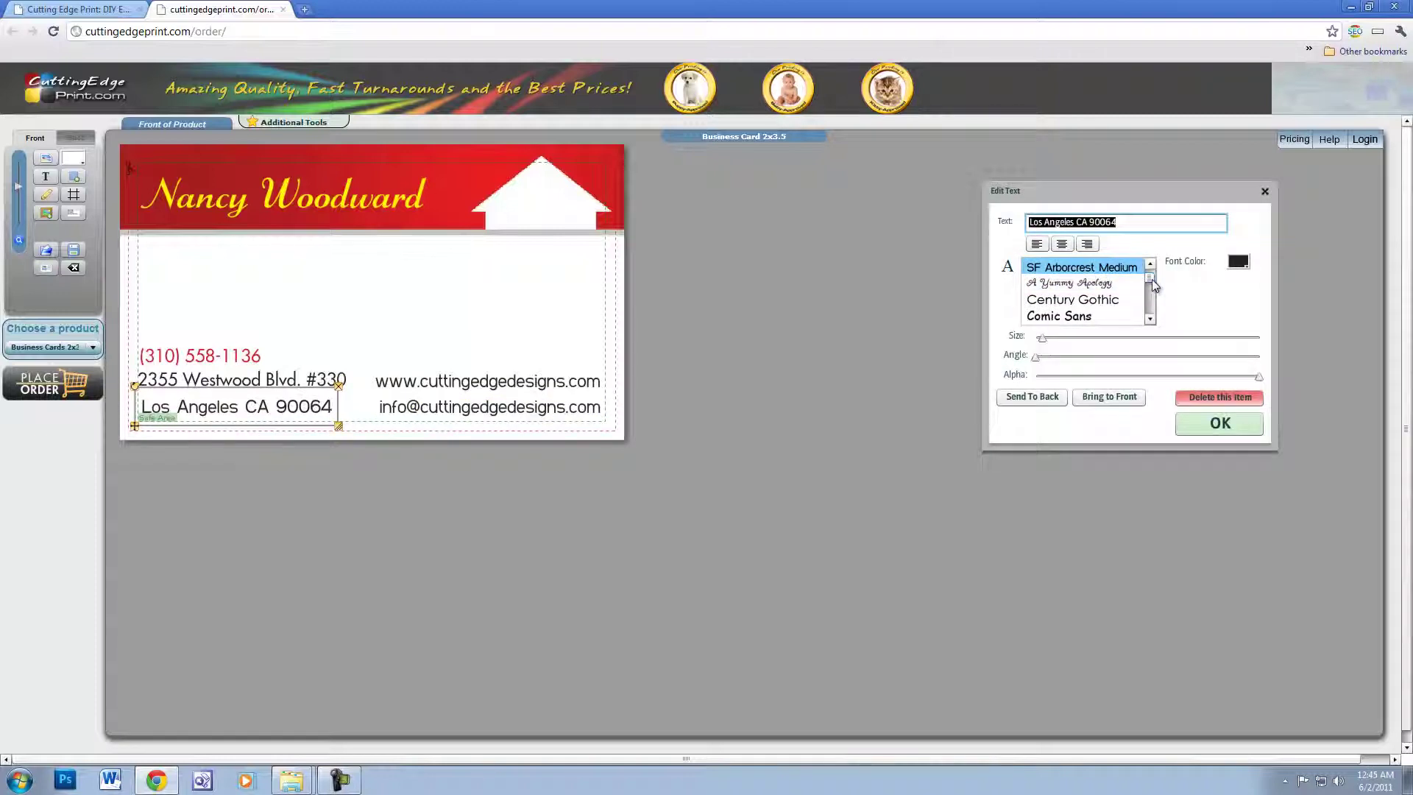
pyautogui.moveTo(1153, 283); pyautogui.dragTo(1151, 293)
pyautogui.click(1097, 285)
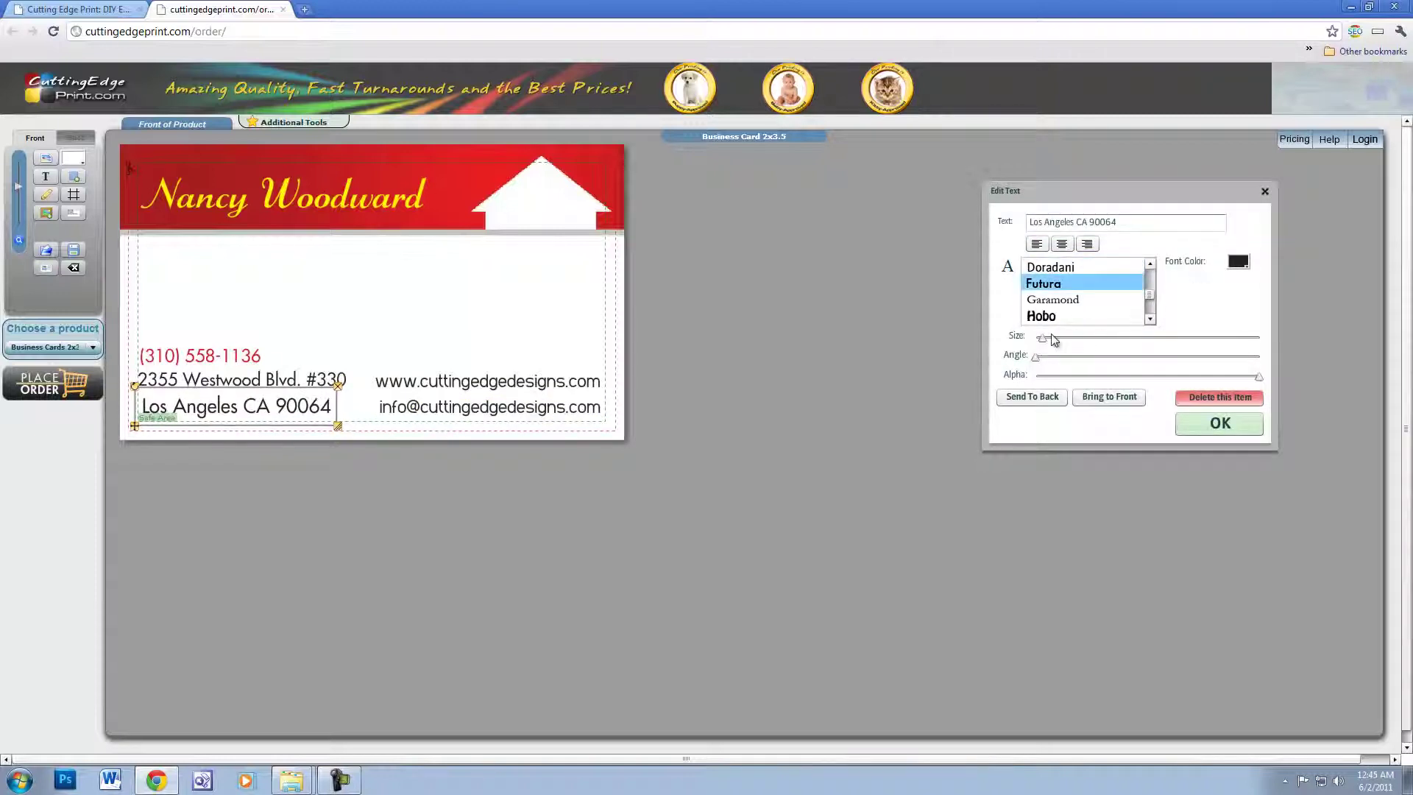
pyautogui.moveTo(1044, 338); pyautogui.dragTo(1041, 334)
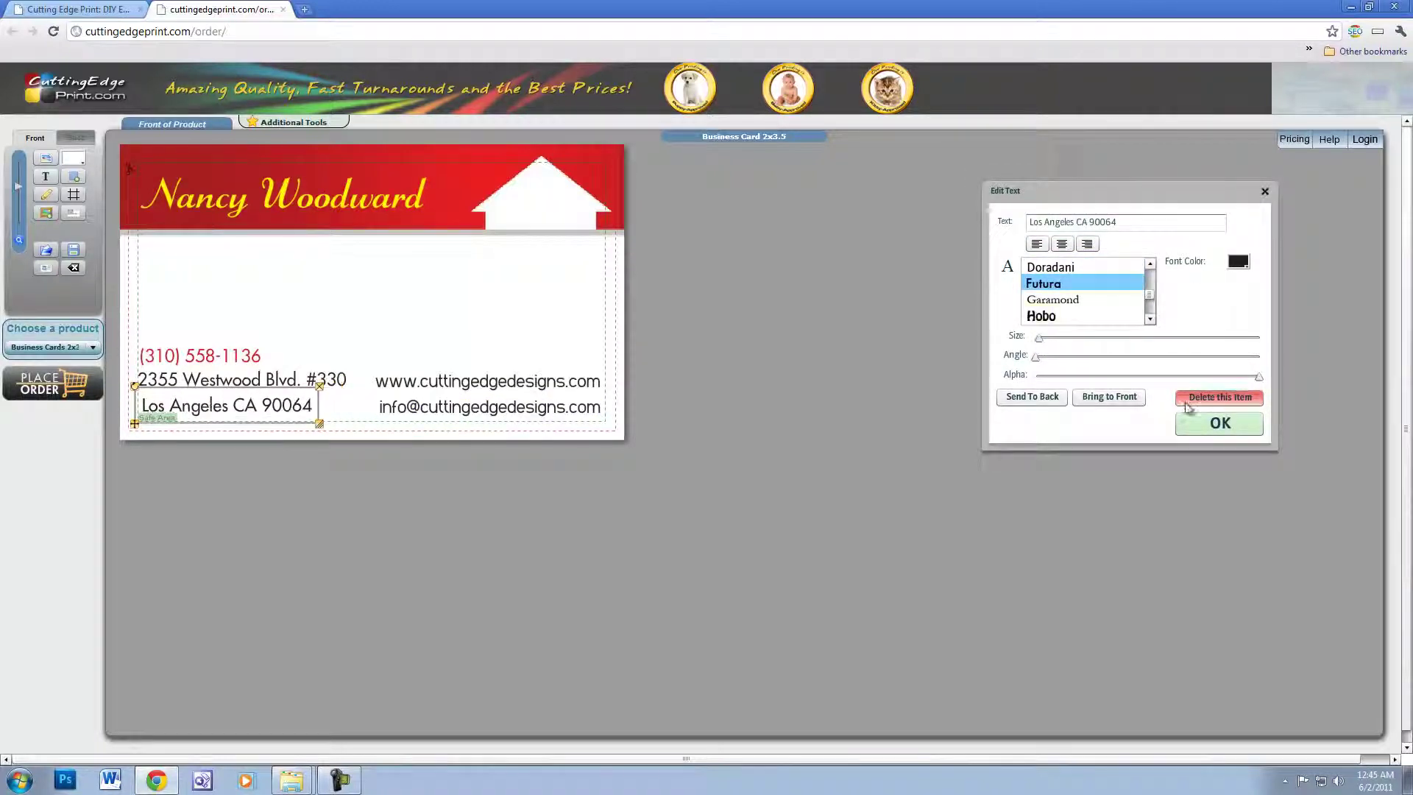
pyautogui.click(1220, 423)
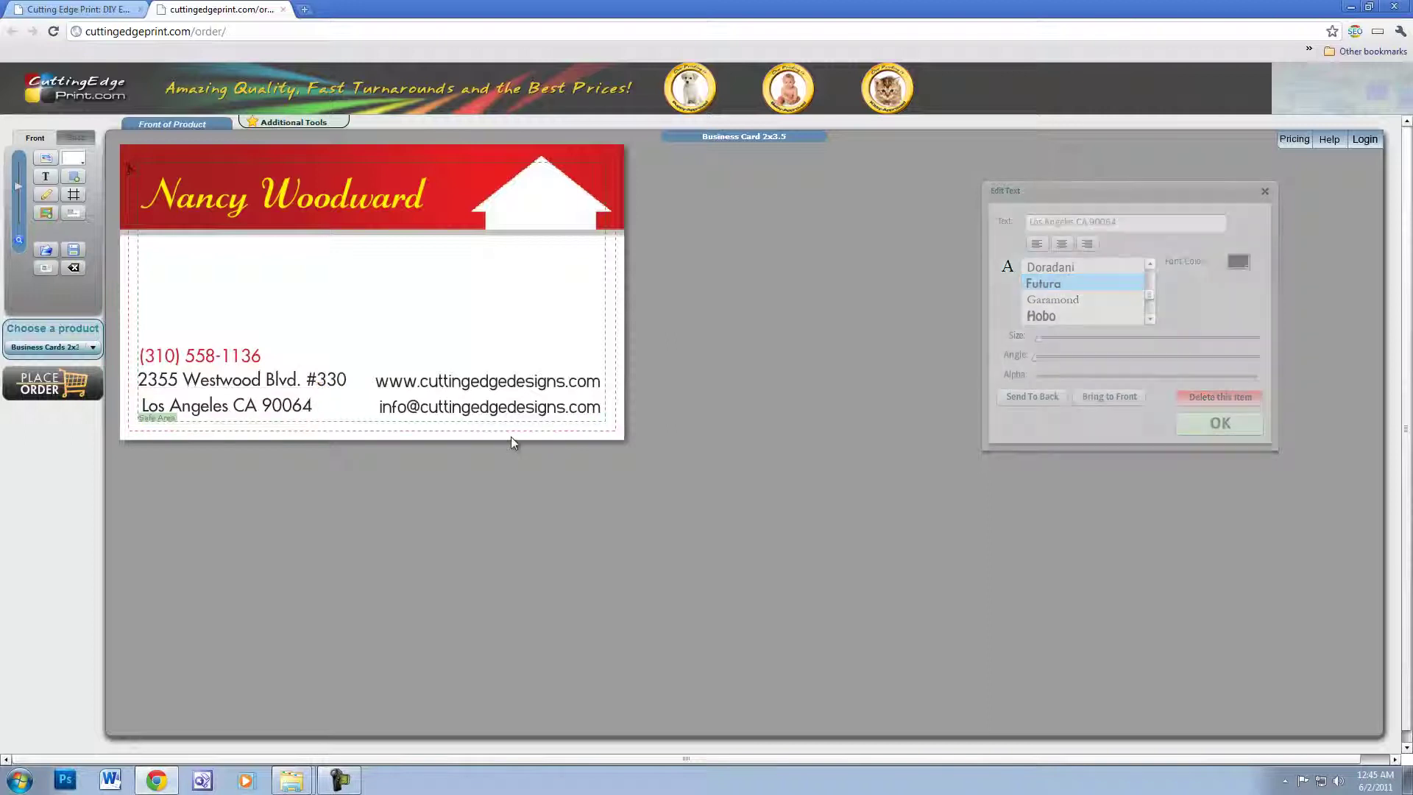
# - Set the web address and e-mail lines in slightly smaller Futura
pyautogui.click(484, 386)
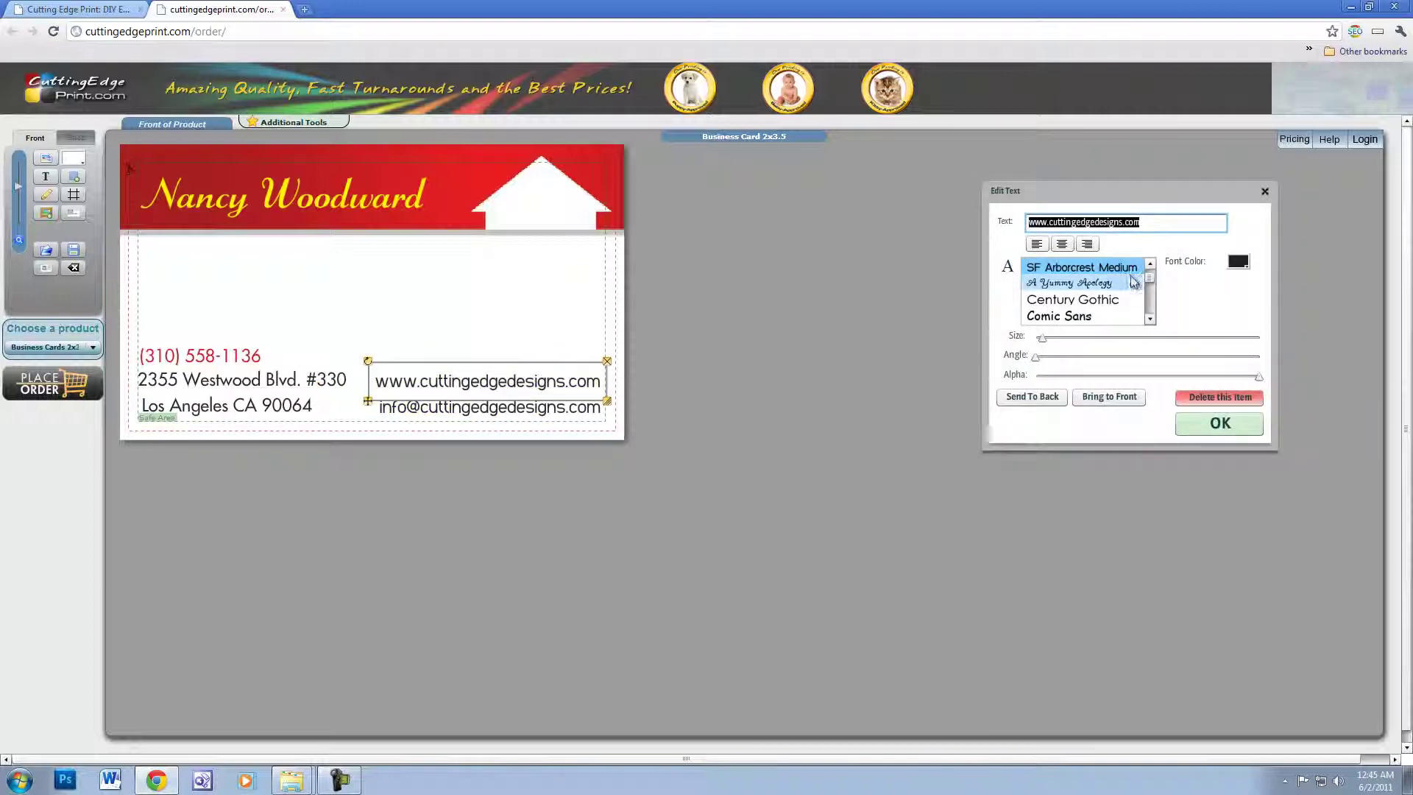
pyautogui.click(1043, 339)
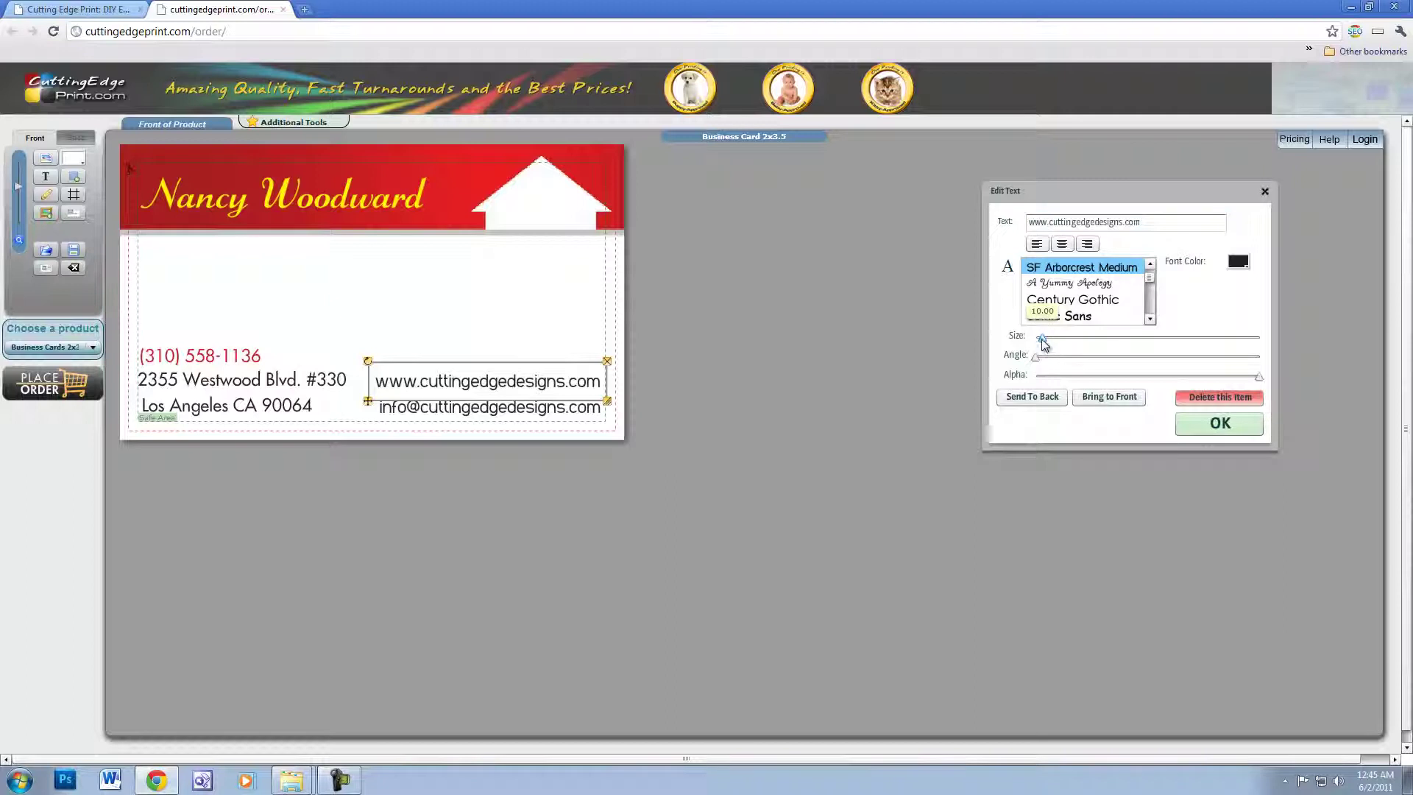
pyautogui.moveTo(1042, 340); pyautogui.dragTo(1038, 340)
pyautogui.scroll(-2, 1152, 287)
pyautogui.scroll(-3, 1155, 292)
pyautogui.click(1063, 284)
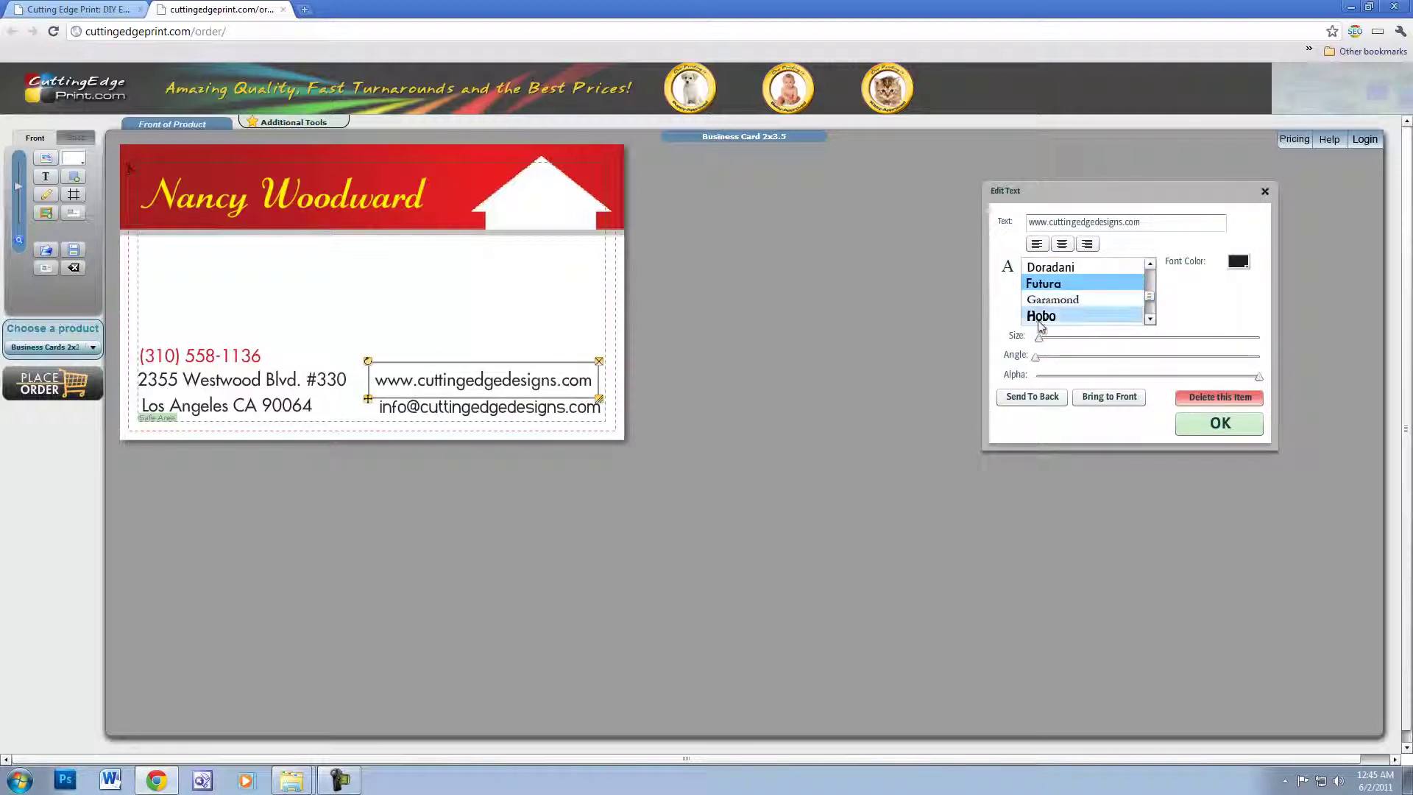
pyautogui.click(1242, 429)
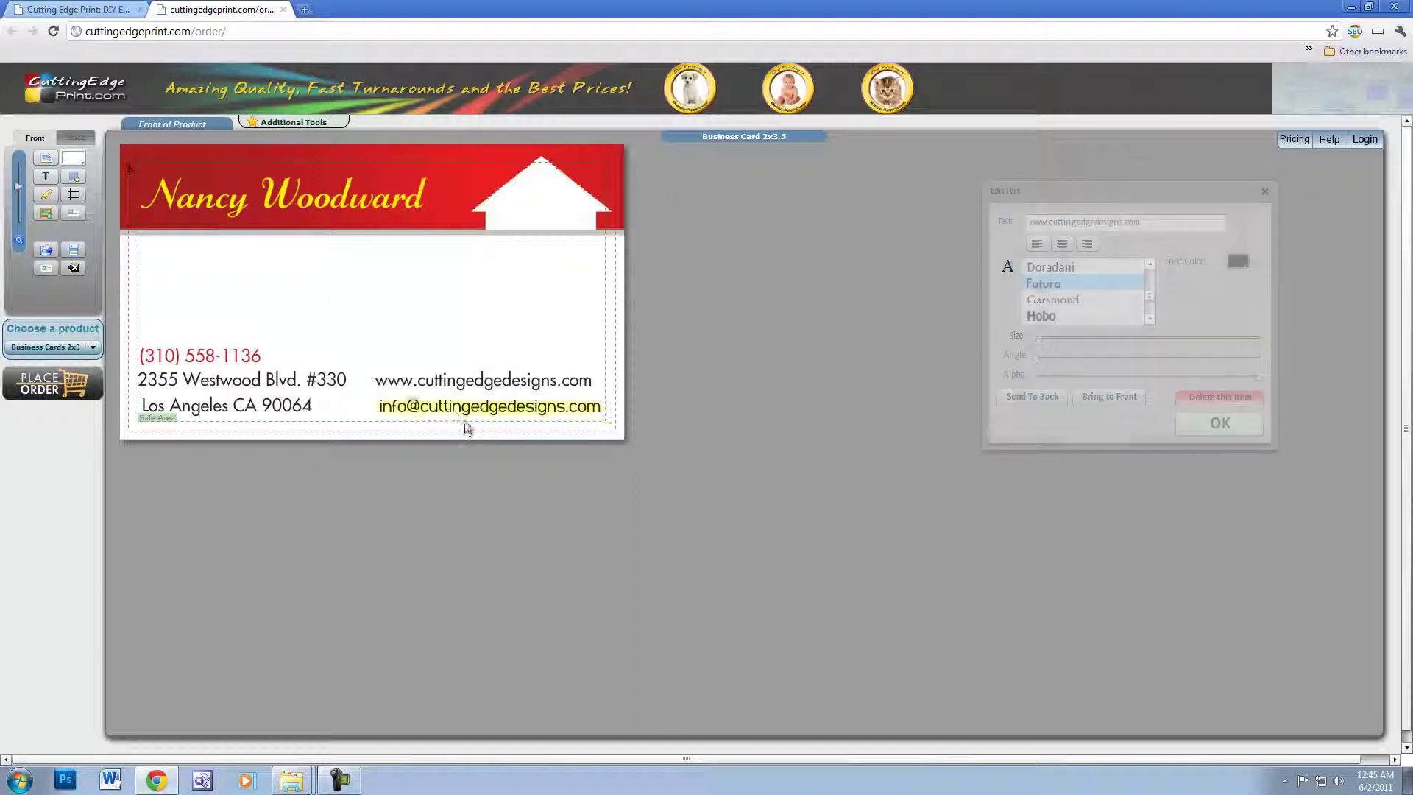
pyautogui.click(472, 429)
pyautogui.scroll(-2, 1153, 281)
pyautogui.scroll(-3, 1153, 283)
pyautogui.click(1067, 317)
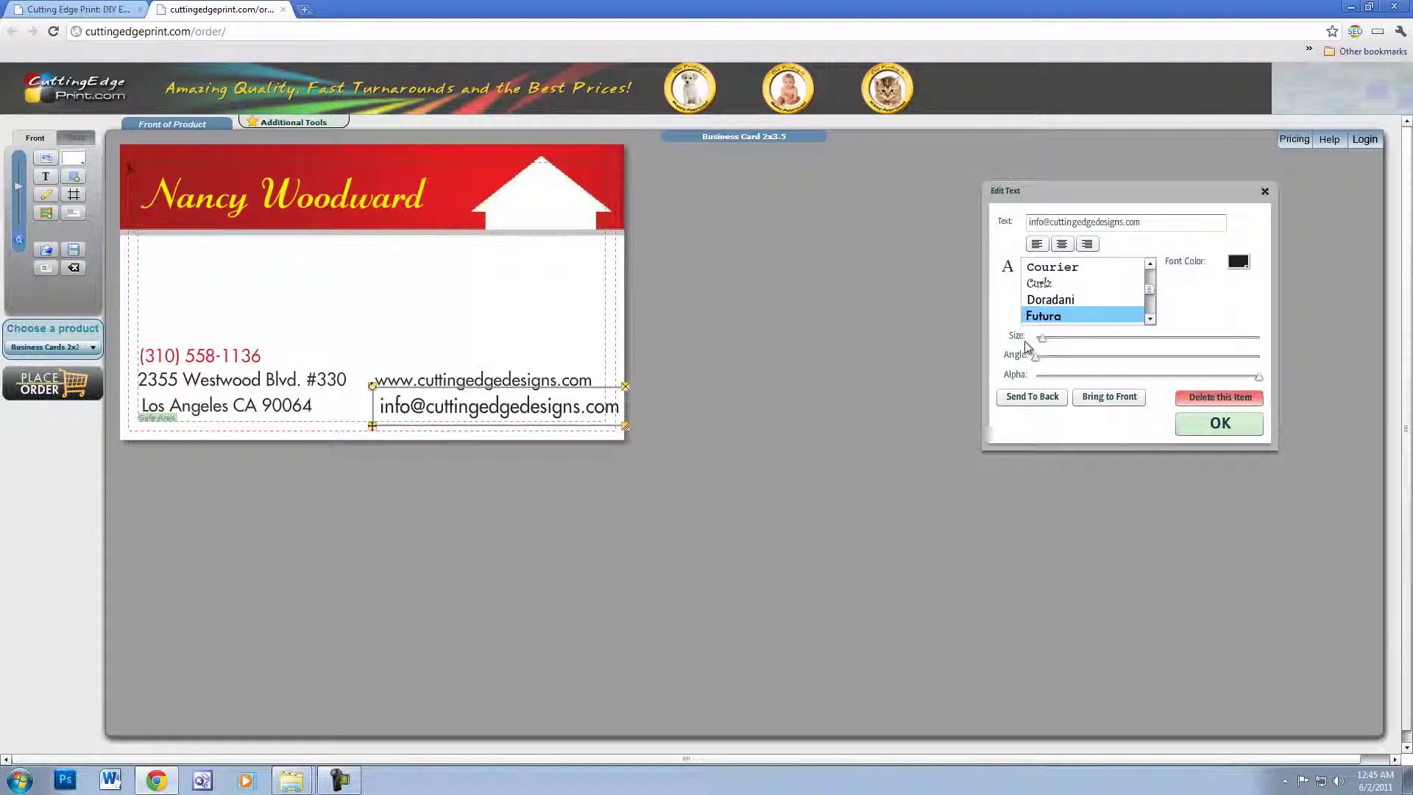
pyautogui.moveTo(1042, 338); pyautogui.dragTo(1040, 340)
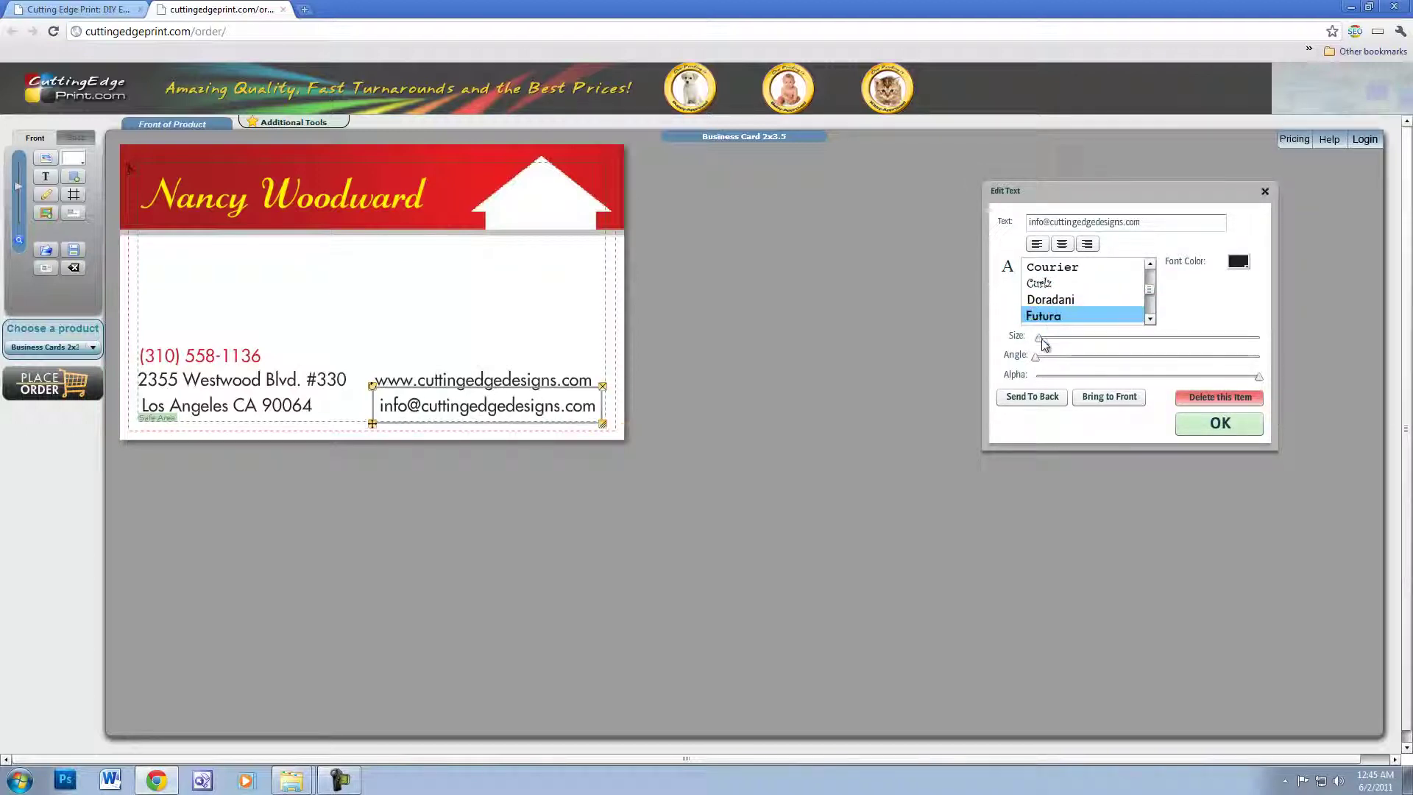
pyautogui.click(1029, 398)
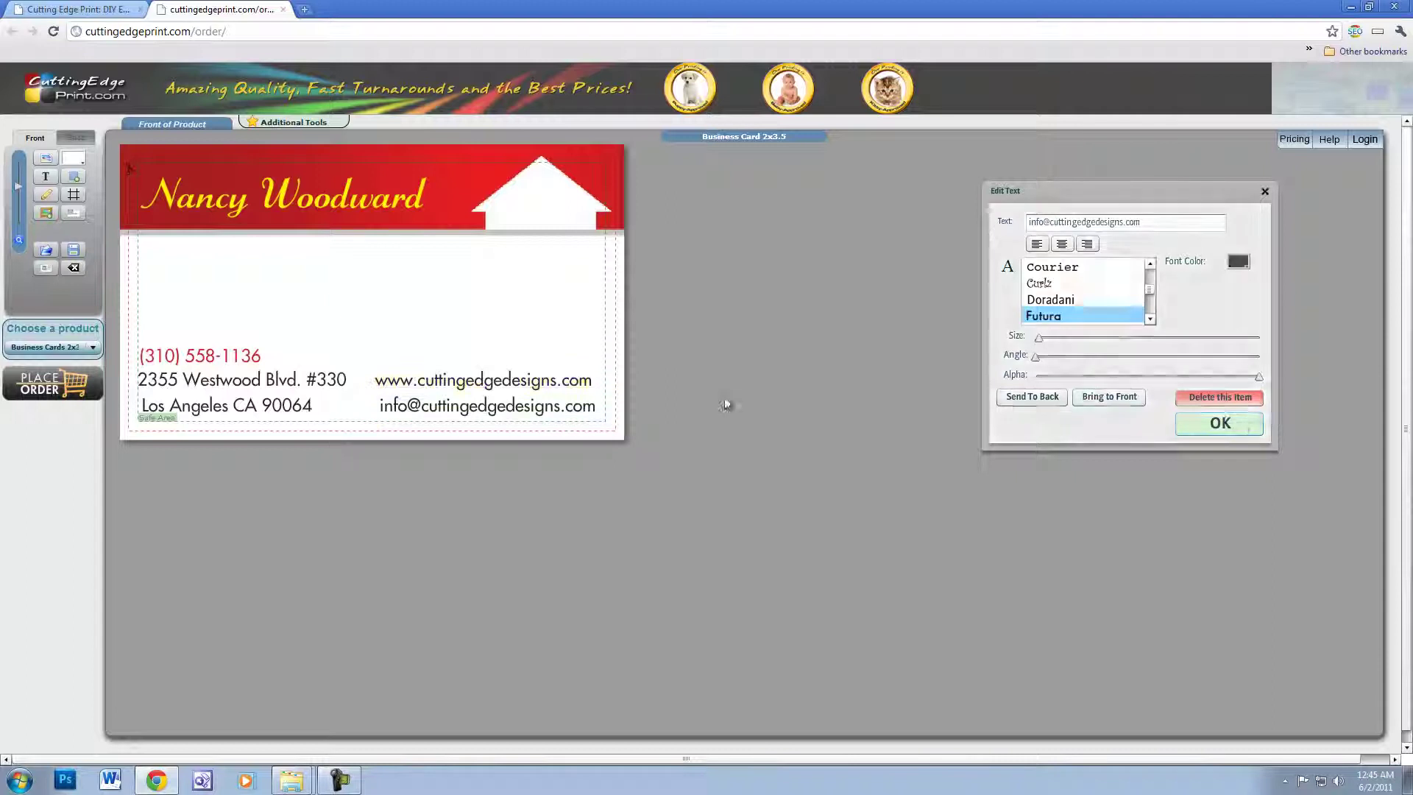
# - Nudge the web address to line up with the e-mail and lower the address line
pyautogui.moveTo(497, 382); pyautogui.dragTo(499, 388)
pyautogui.click(499, 392)
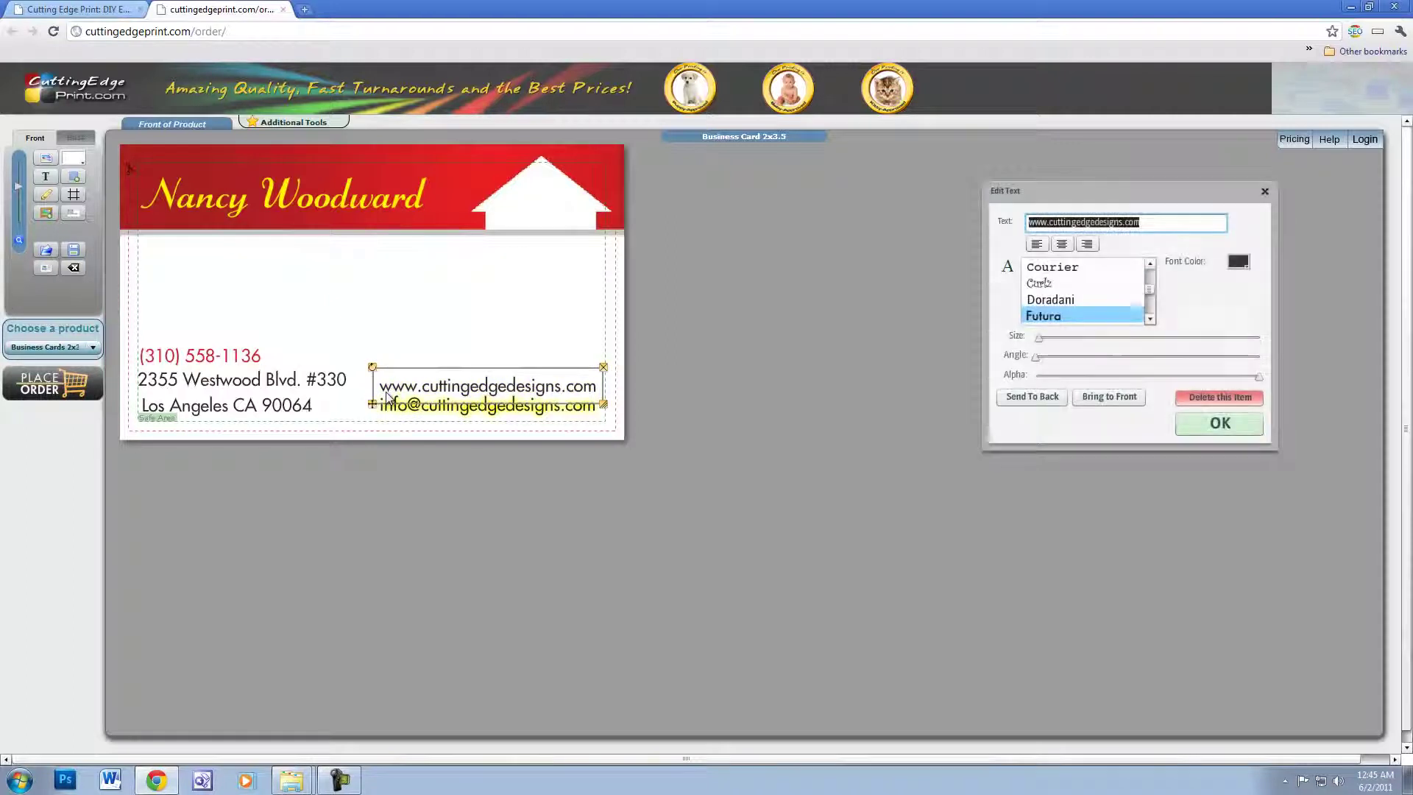
pyautogui.moveTo(319, 379); pyautogui.dragTo(250, 368)
# - Using the grid, align the street address and web address lines with each other
pyautogui.click(73, 194)
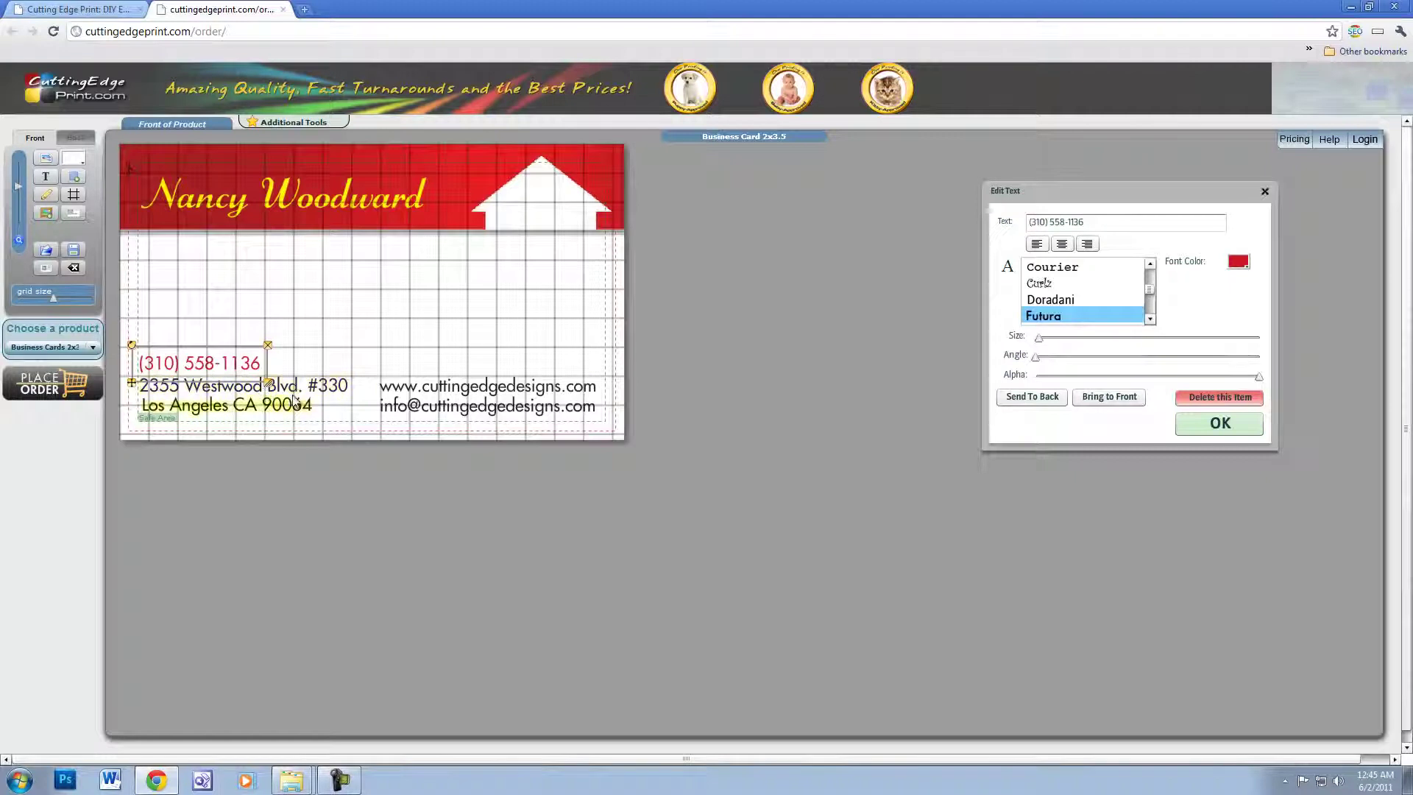
pyautogui.moveTo(327, 388); pyautogui.dragTo(327, 389)
pyautogui.moveTo(451, 394); pyautogui.dragTo(449, 396)
pyautogui.click(1219, 424)
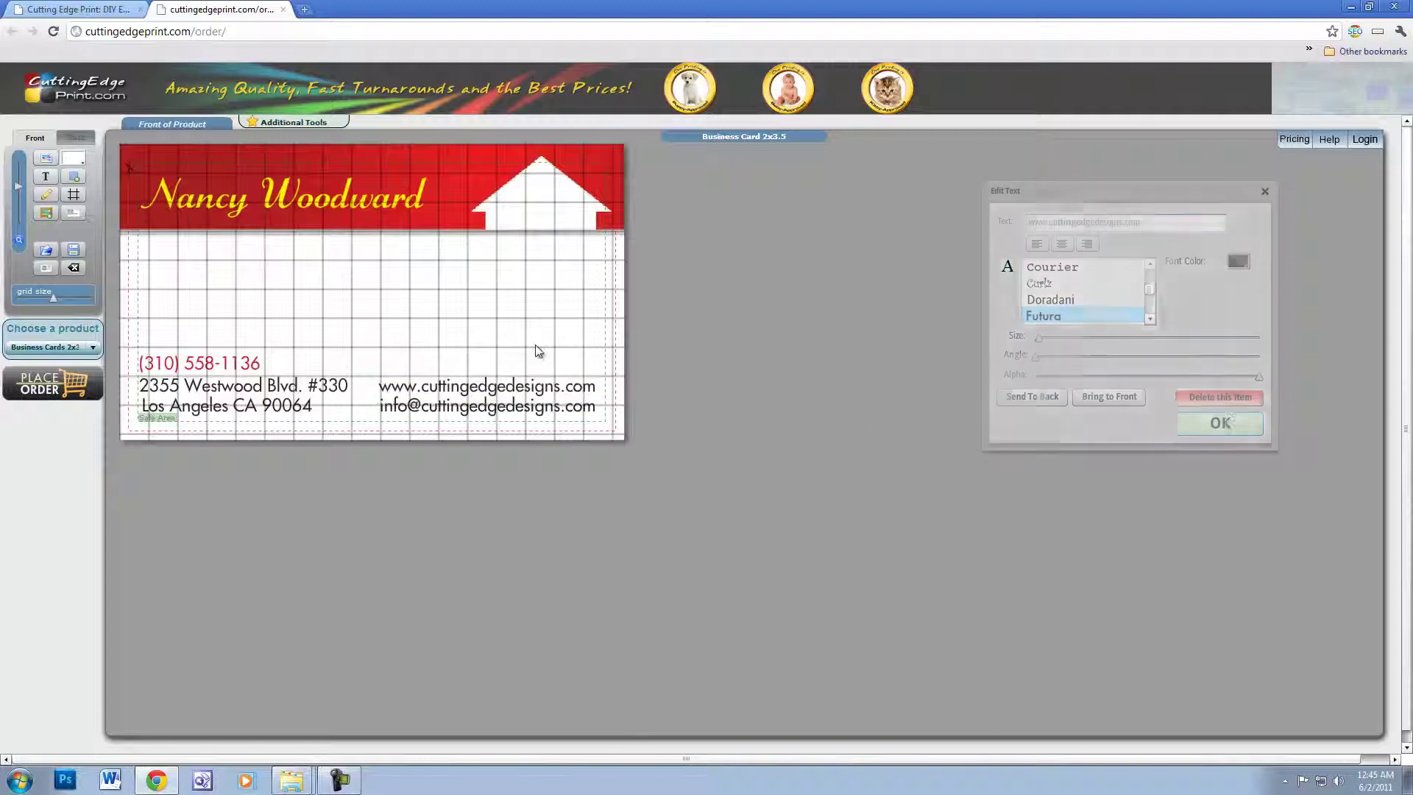
pyautogui.click(76, 196)
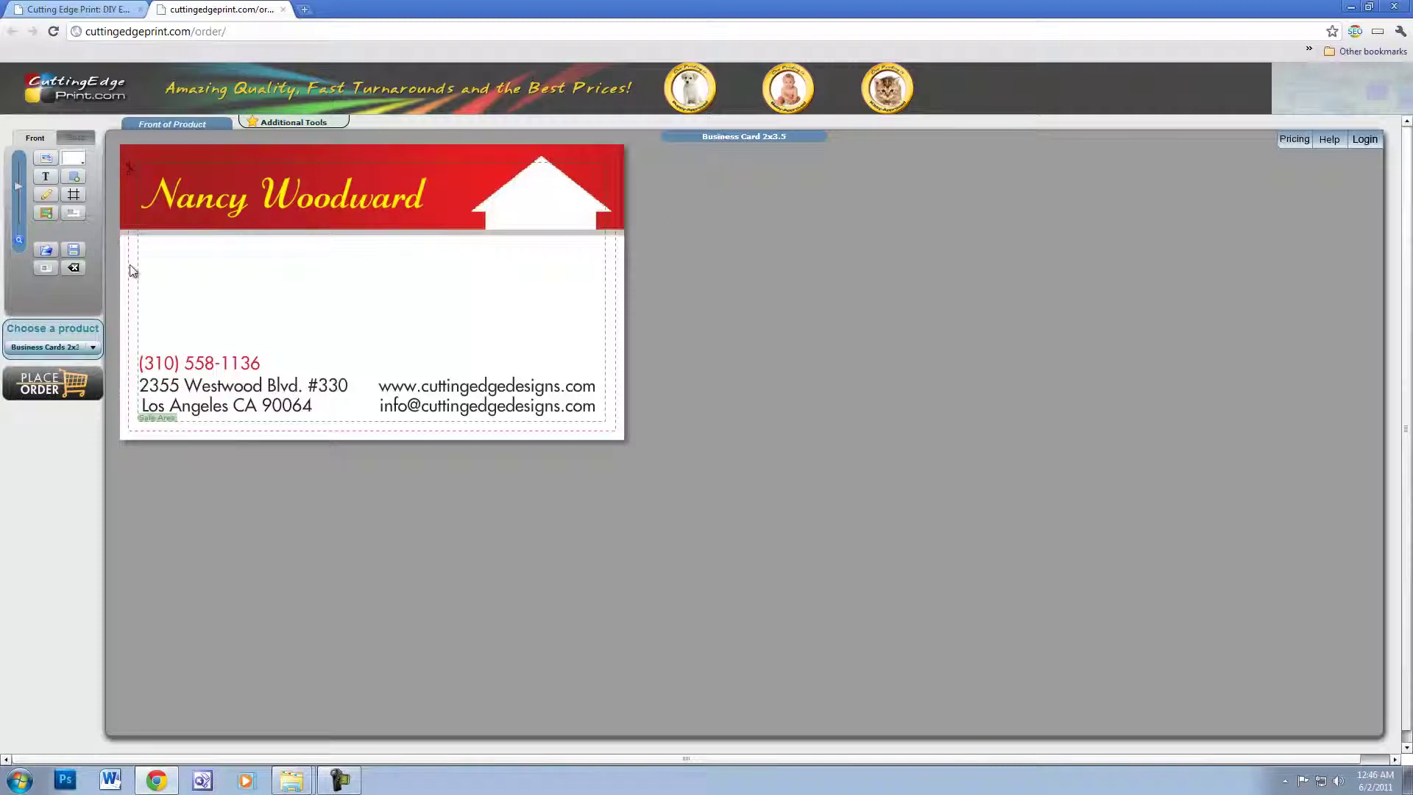
# - Shift the e-mail line slightly right to match the web address
pyautogui.moveTo(540, 415); pyautogui.dragTo(545, 417)
pyautogui.doubleClick(544, 417)
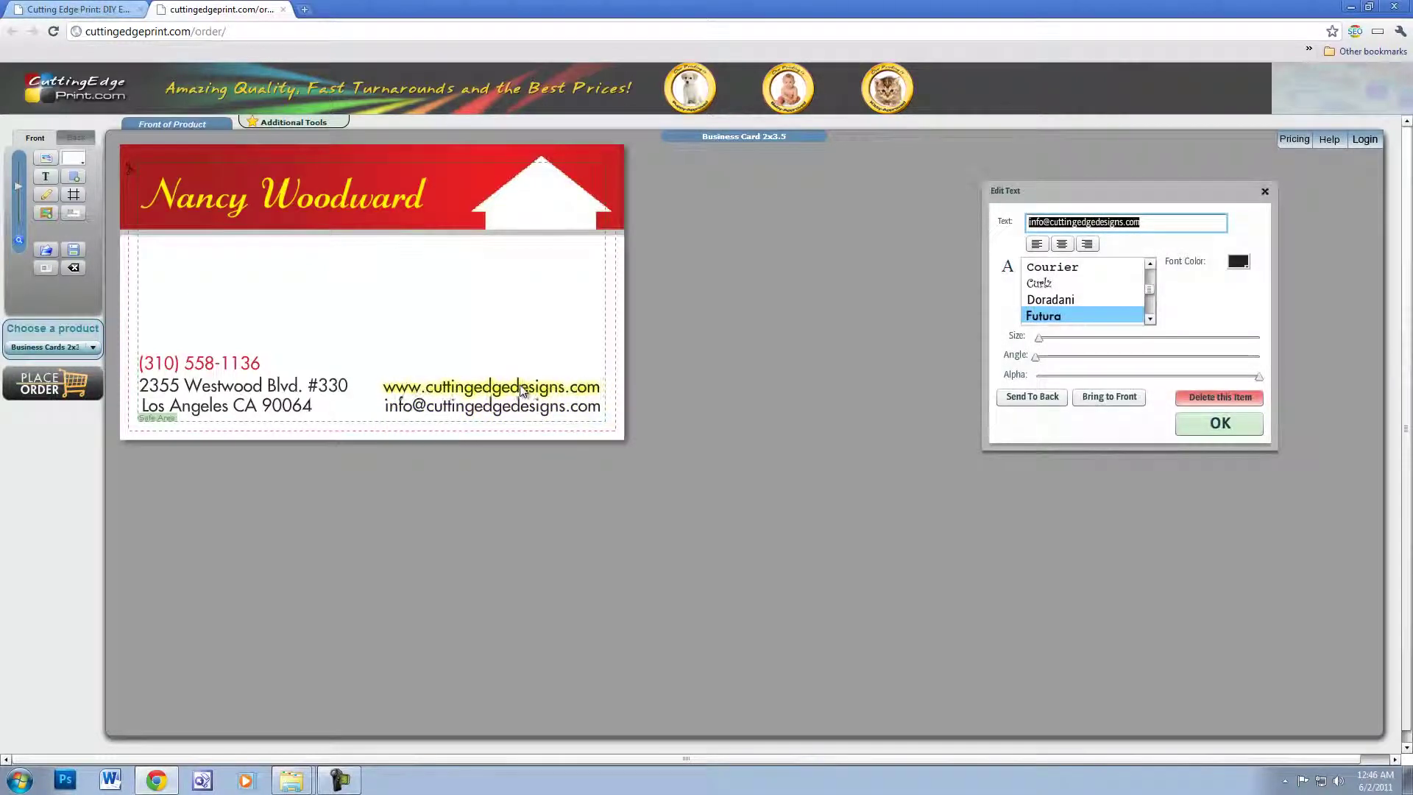
pyautogui.click(522, 387)
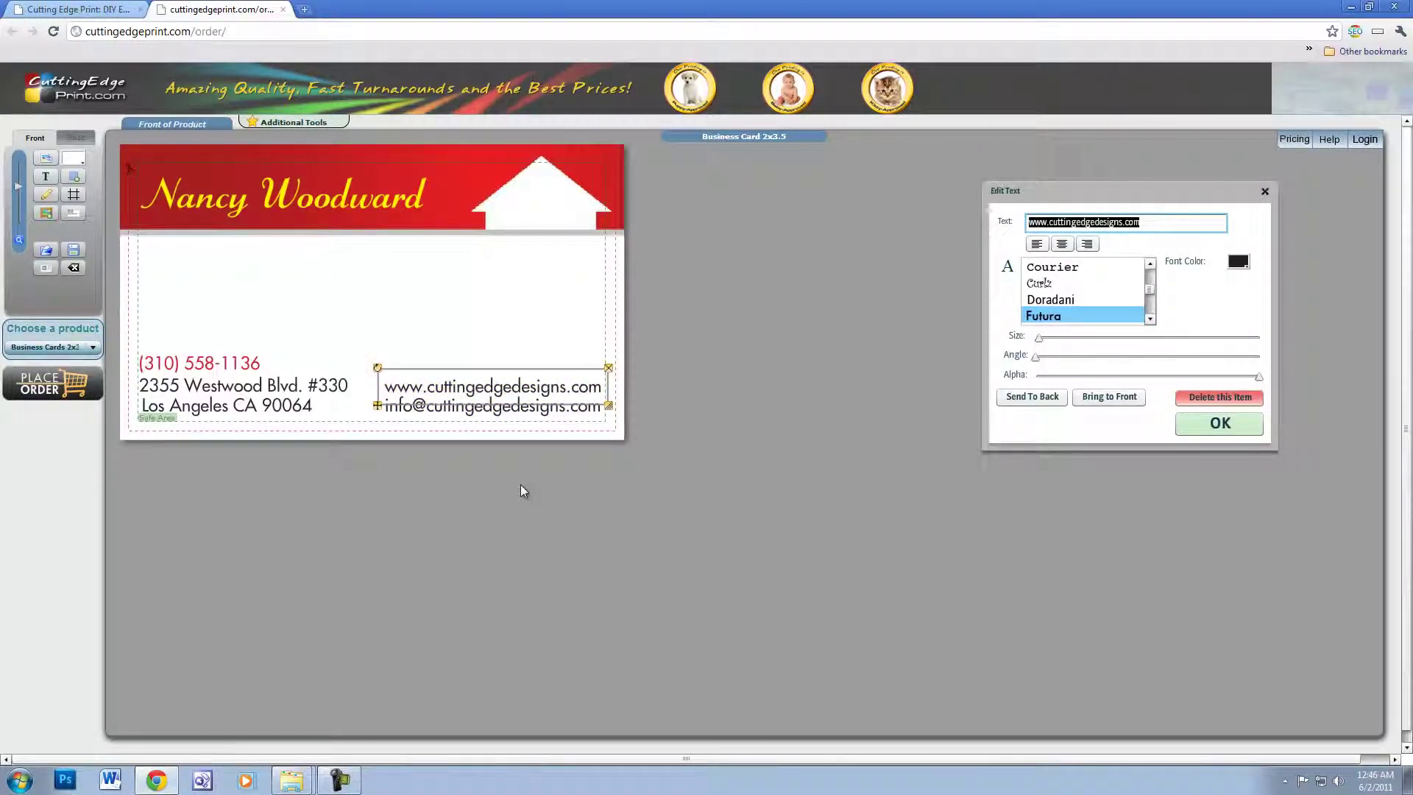
pyautogui.click(1227, 431)
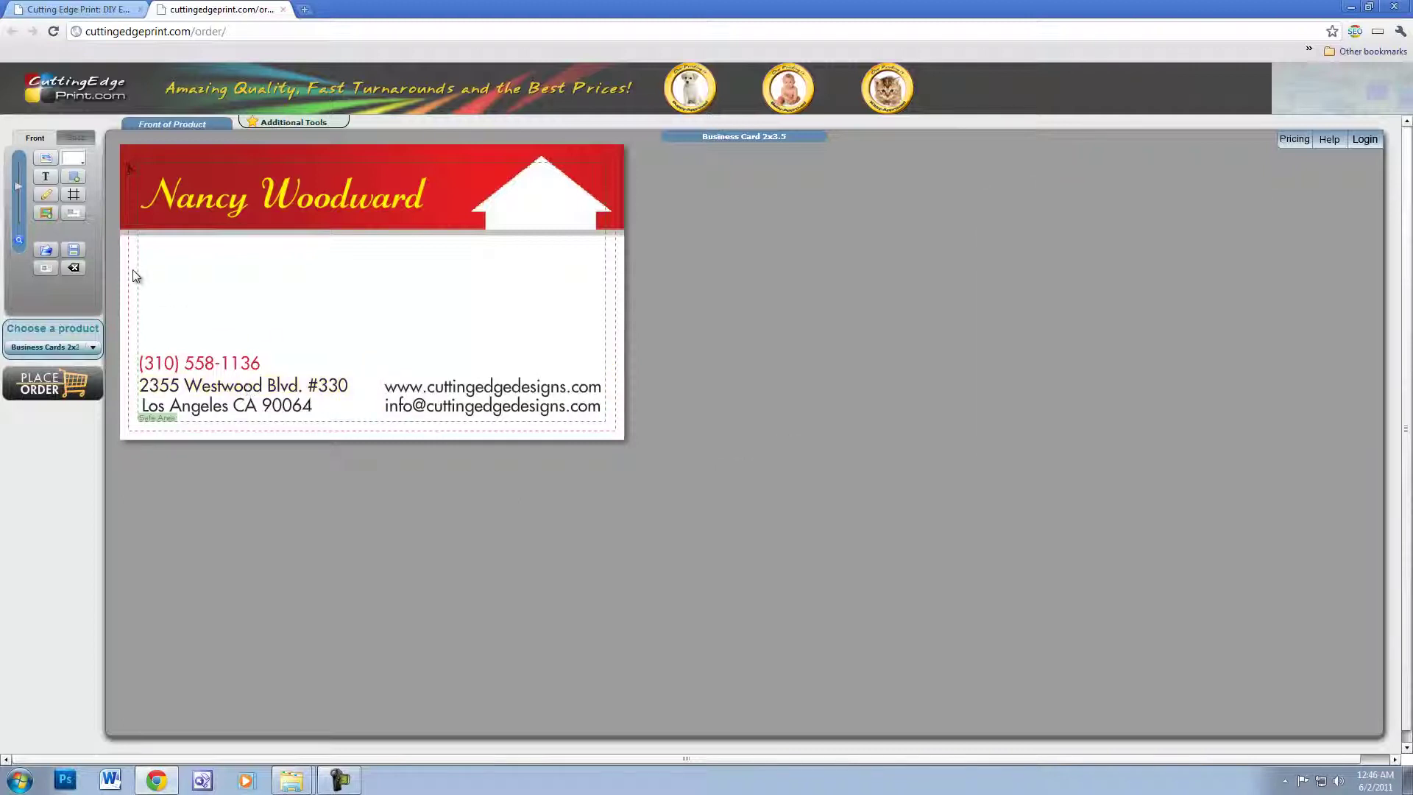
# - Upload LOGO.jpg, shrink it and centre it on the card front above the contact lines
pyautogui.click(46, 213)
pyautogui.click(278, 270)
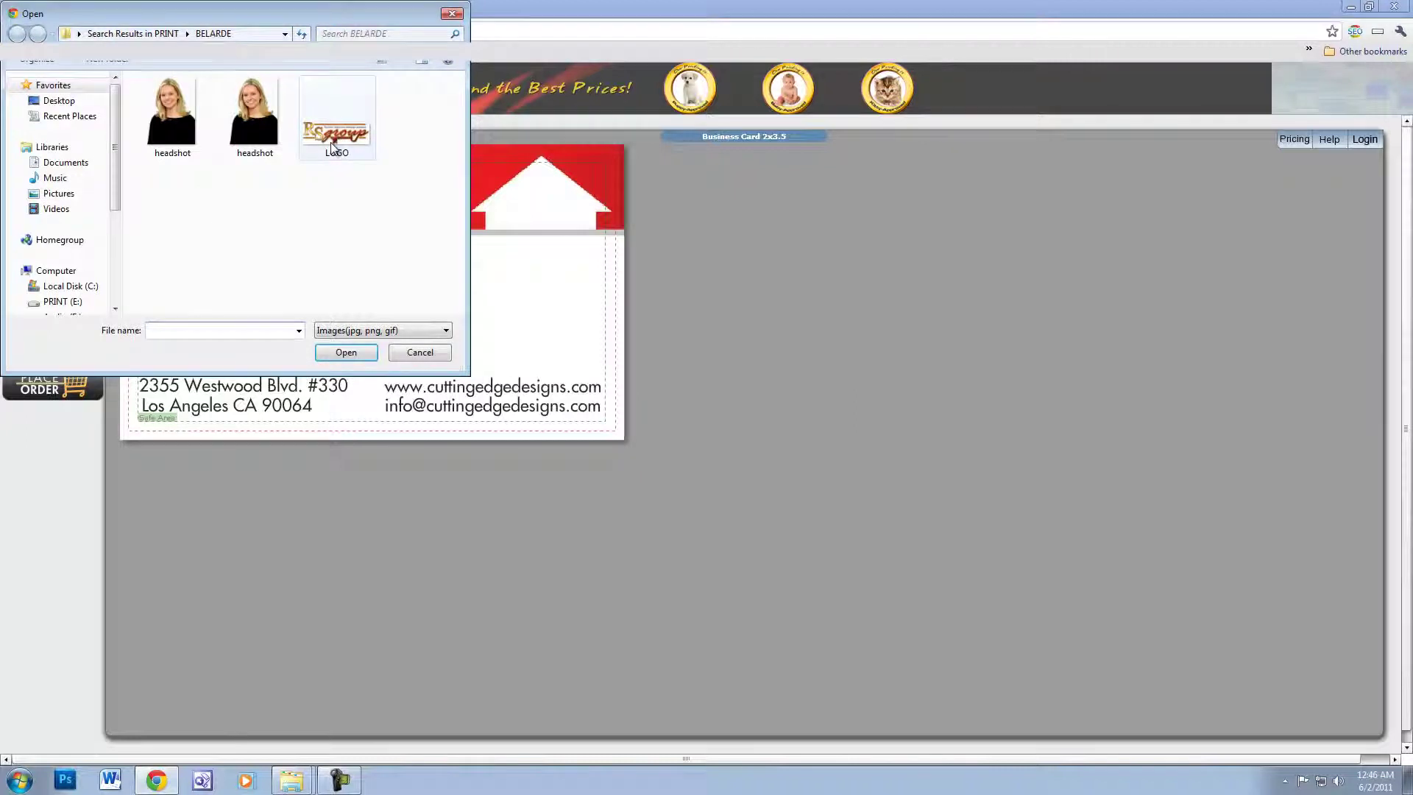
pyautogui.doubleClick(333, 123)
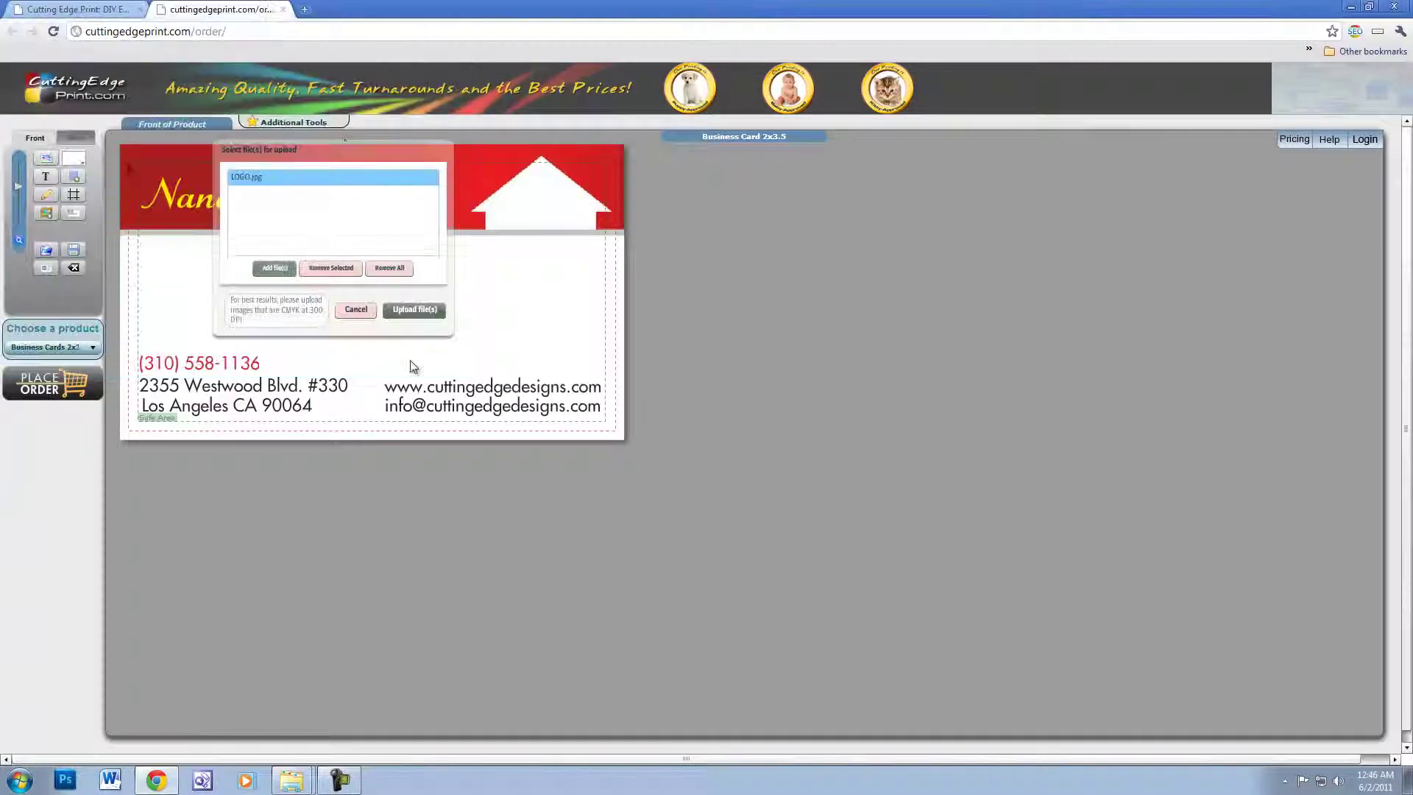
pyautogui.click(402, 314)
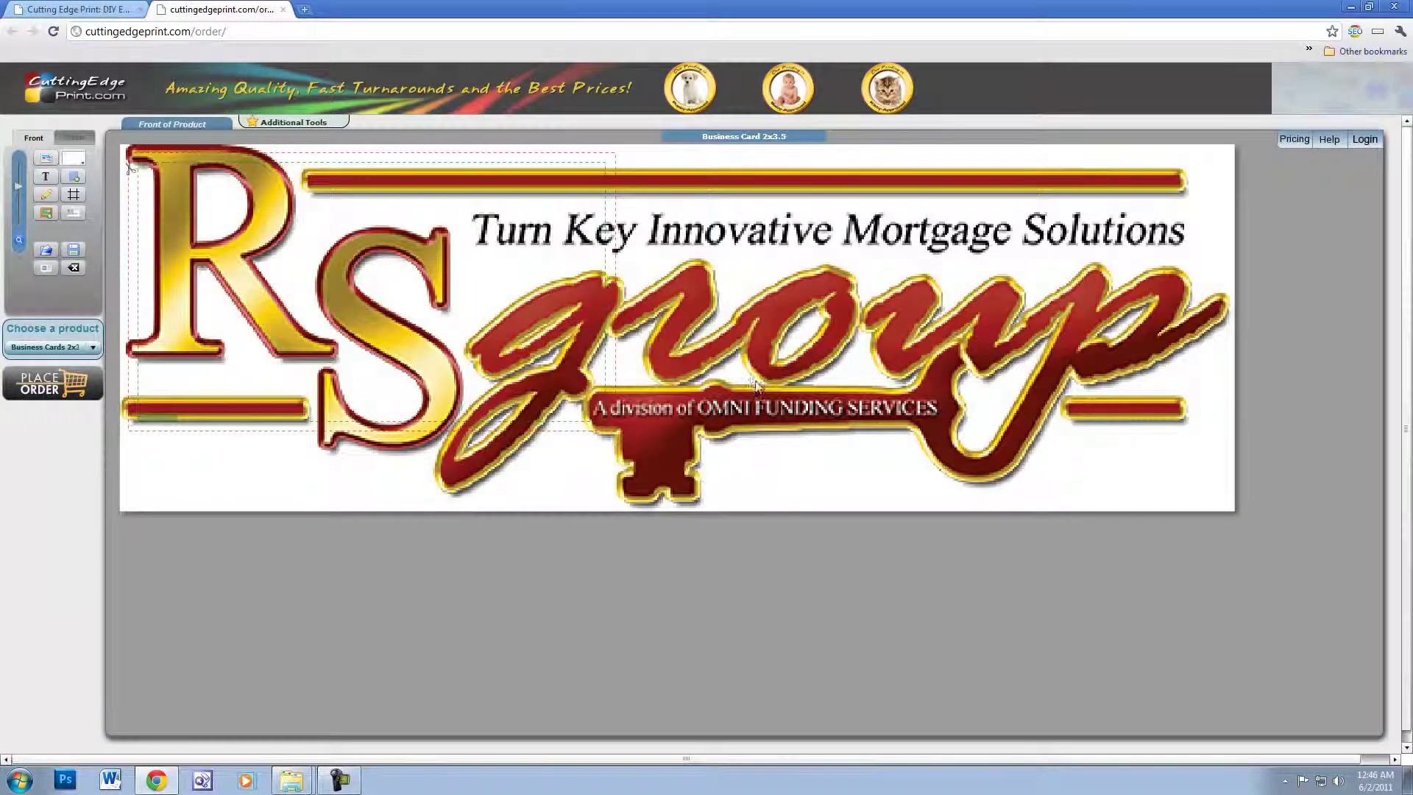
pyautogui.click(745, 318)
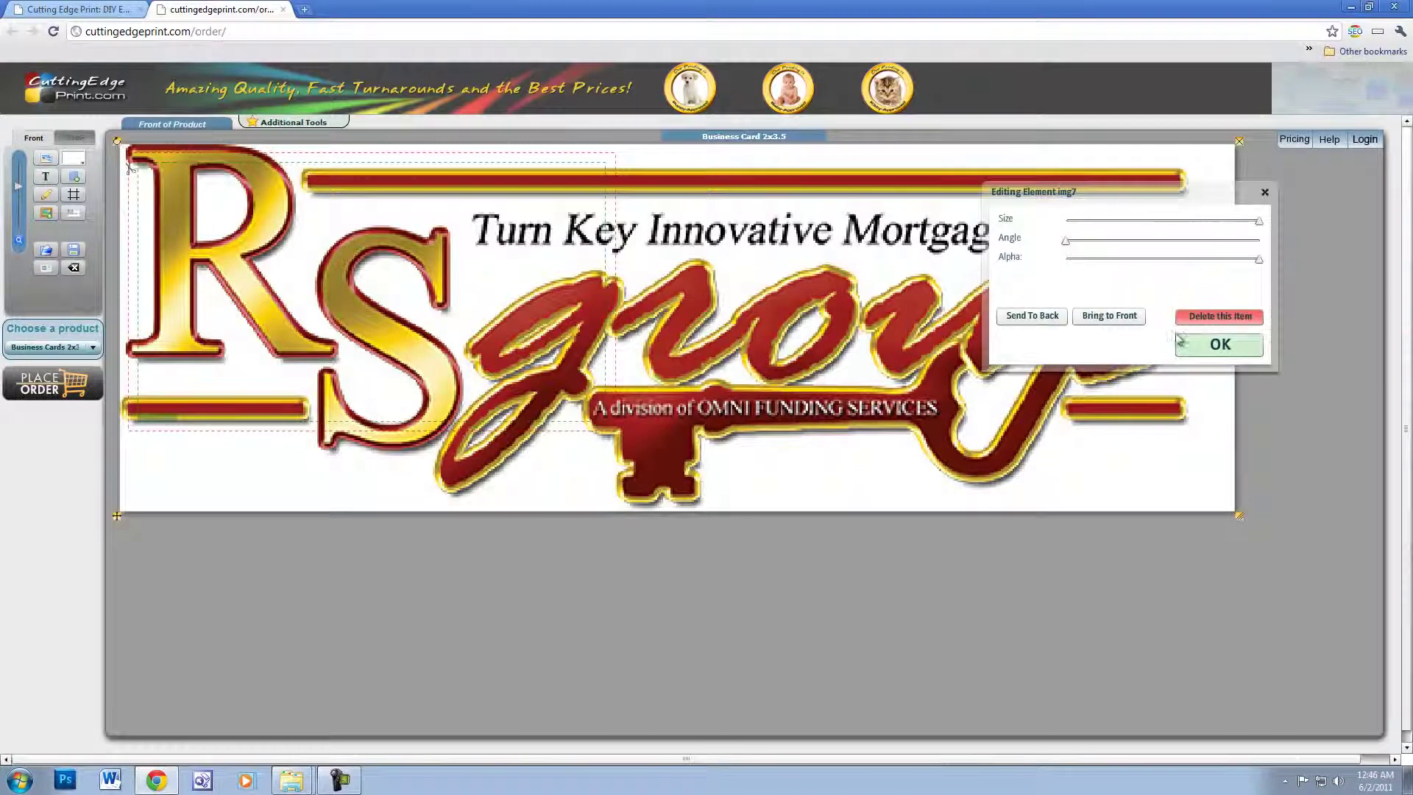
pyautogui.moveTo(1265, 230); pyautogui.dragTo(1112, 235)
pyautogui.moveTo(276, 176); pyautogui.dragTo(397, 296)
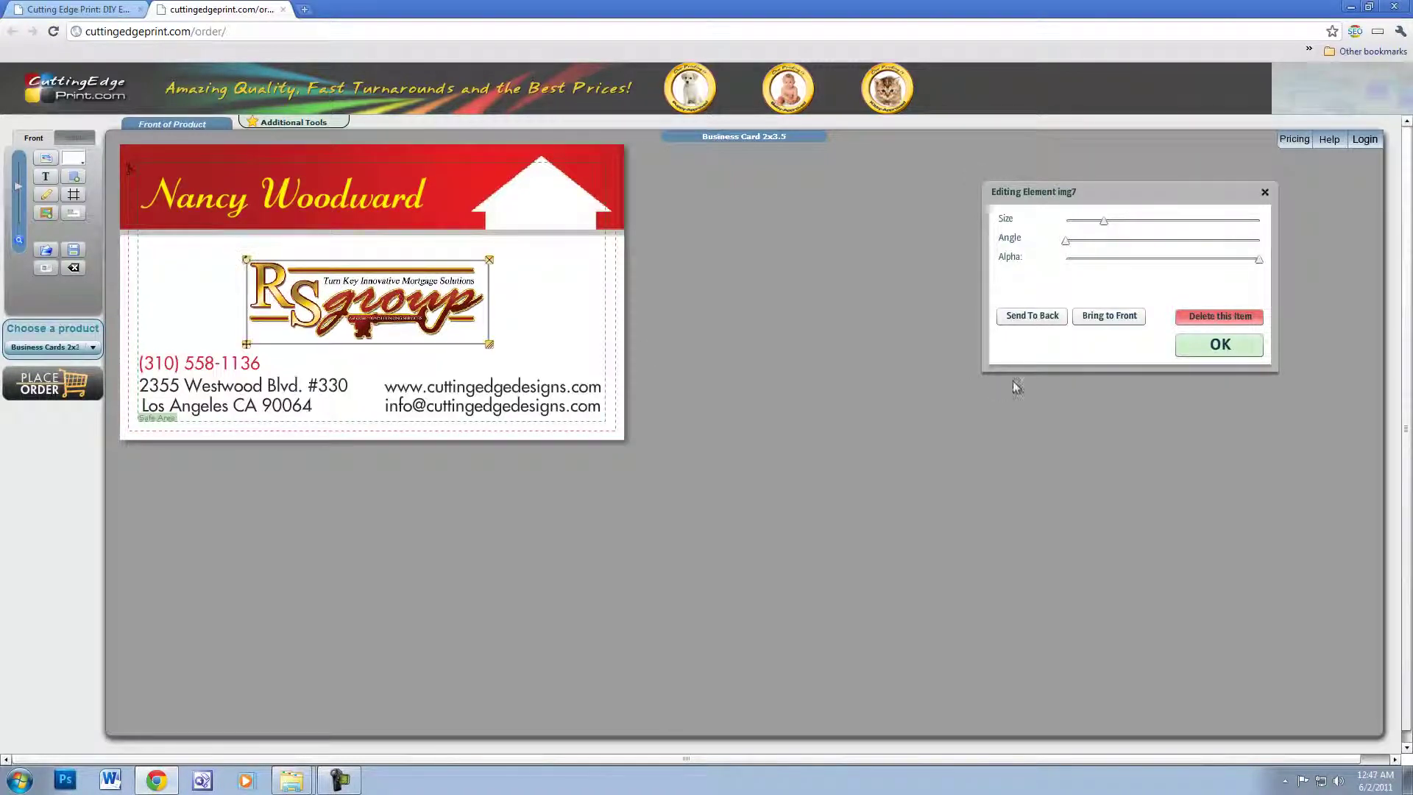
pyautogui.click(1251, 346)
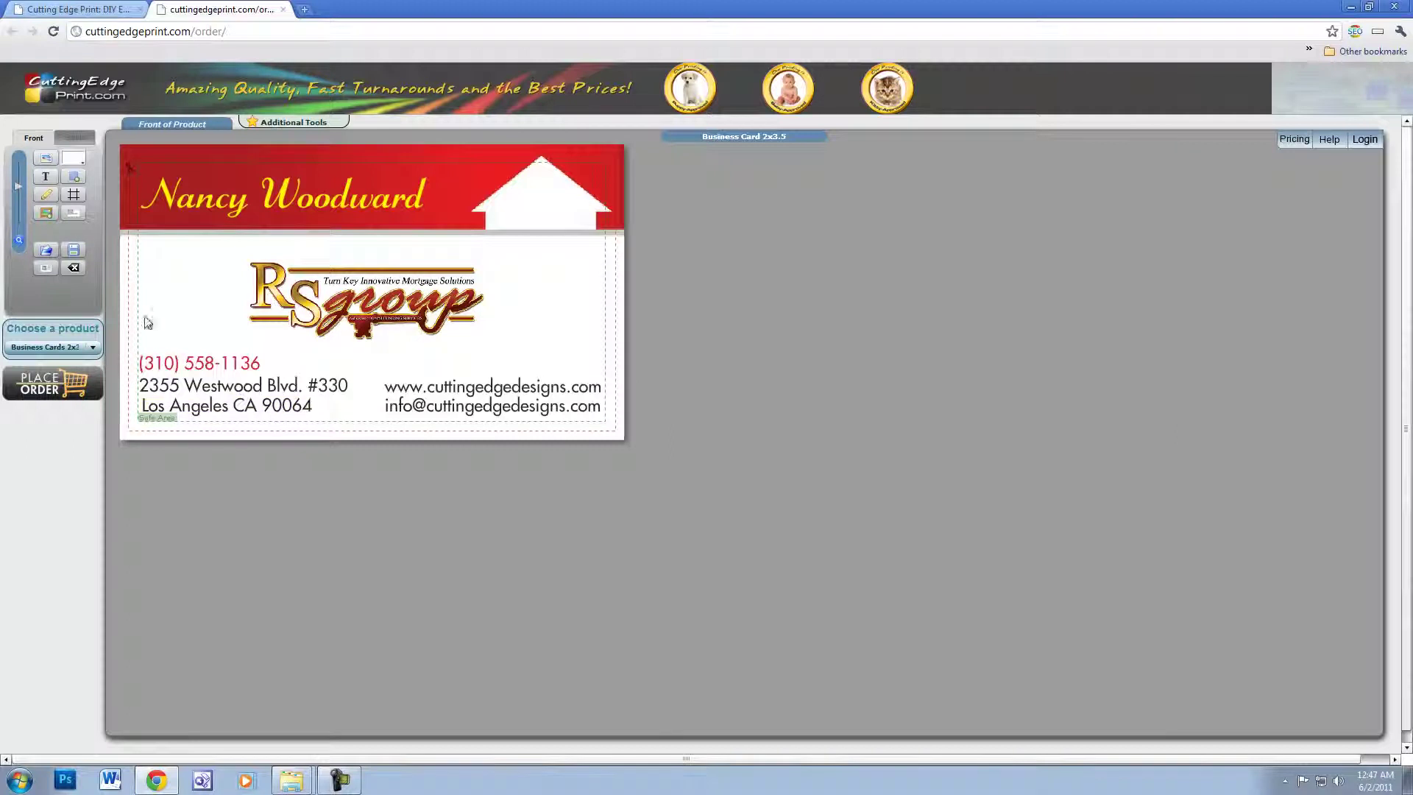
# - Upload headshot.gif at size 75, place it on the right edge and send it to back
pyautogui.click(54, 214)
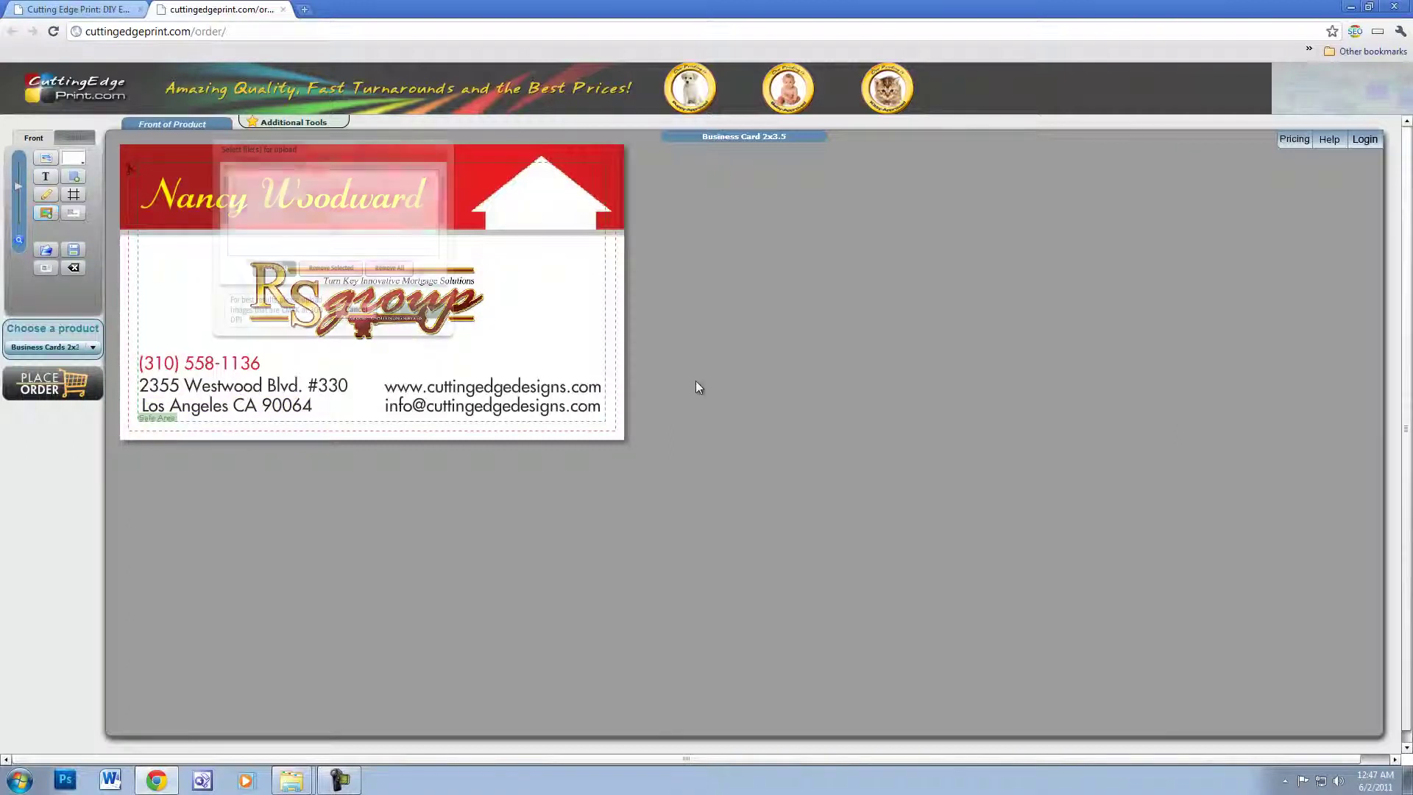
pyautogui.click(274, 268)
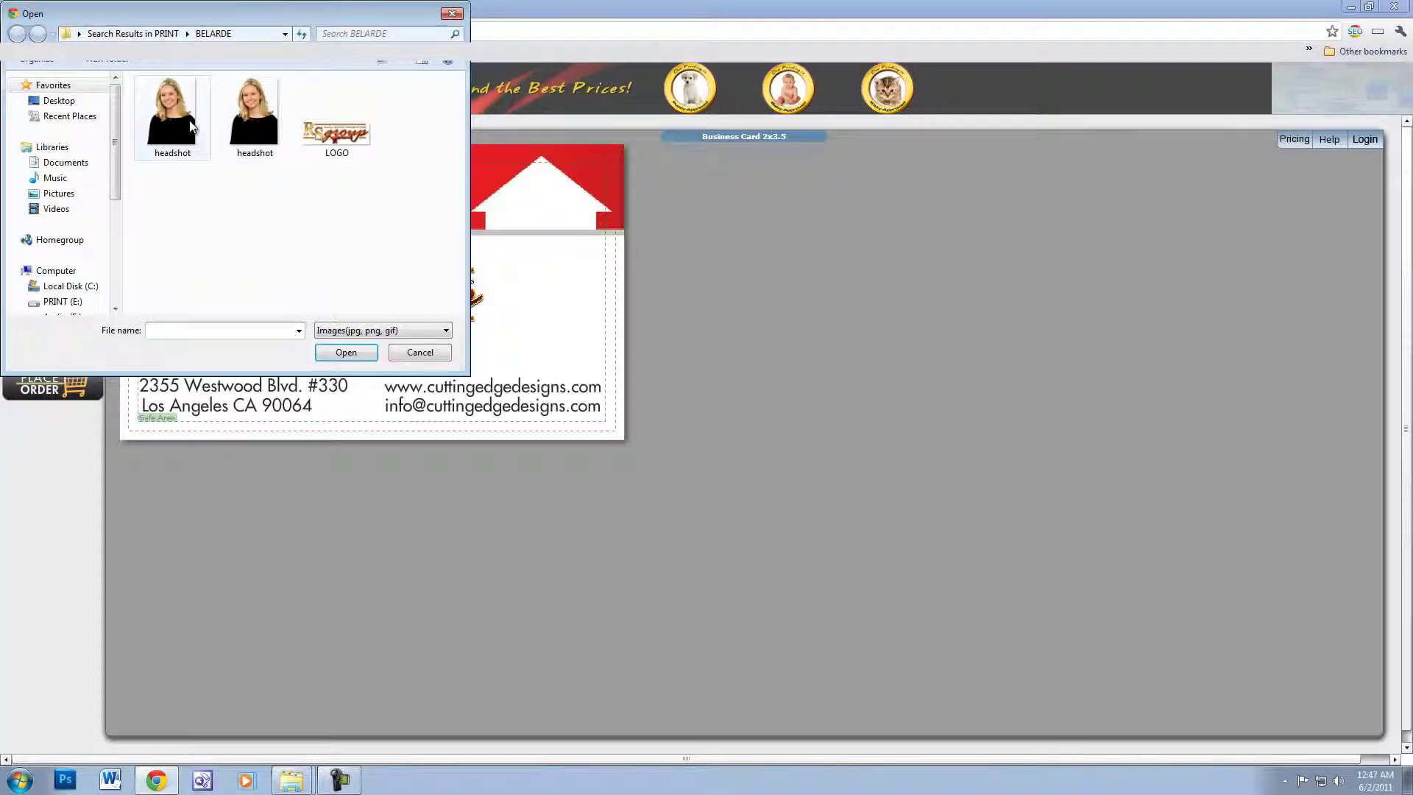
pyautogui.doubleClick(174, 110)
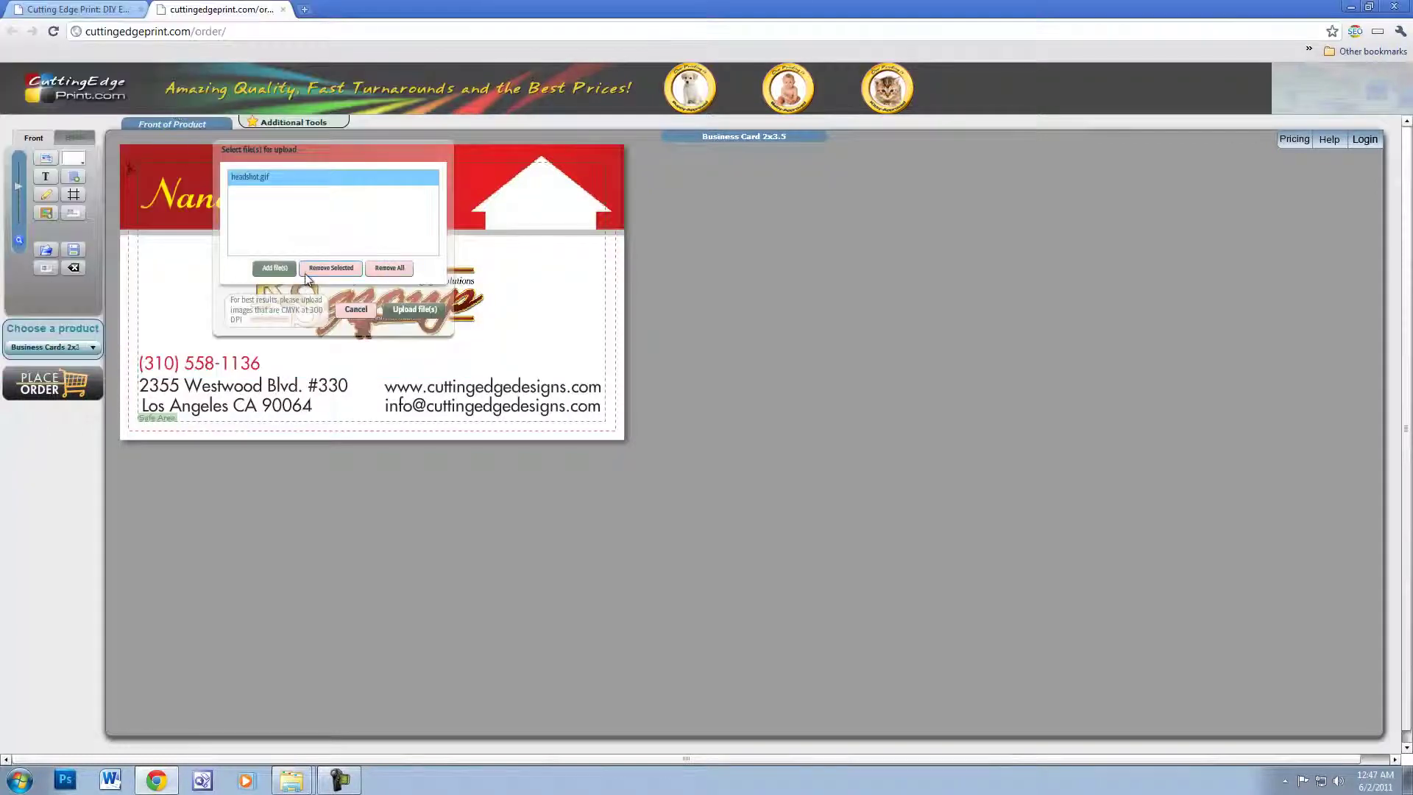
pyautogui.click(412, 308)
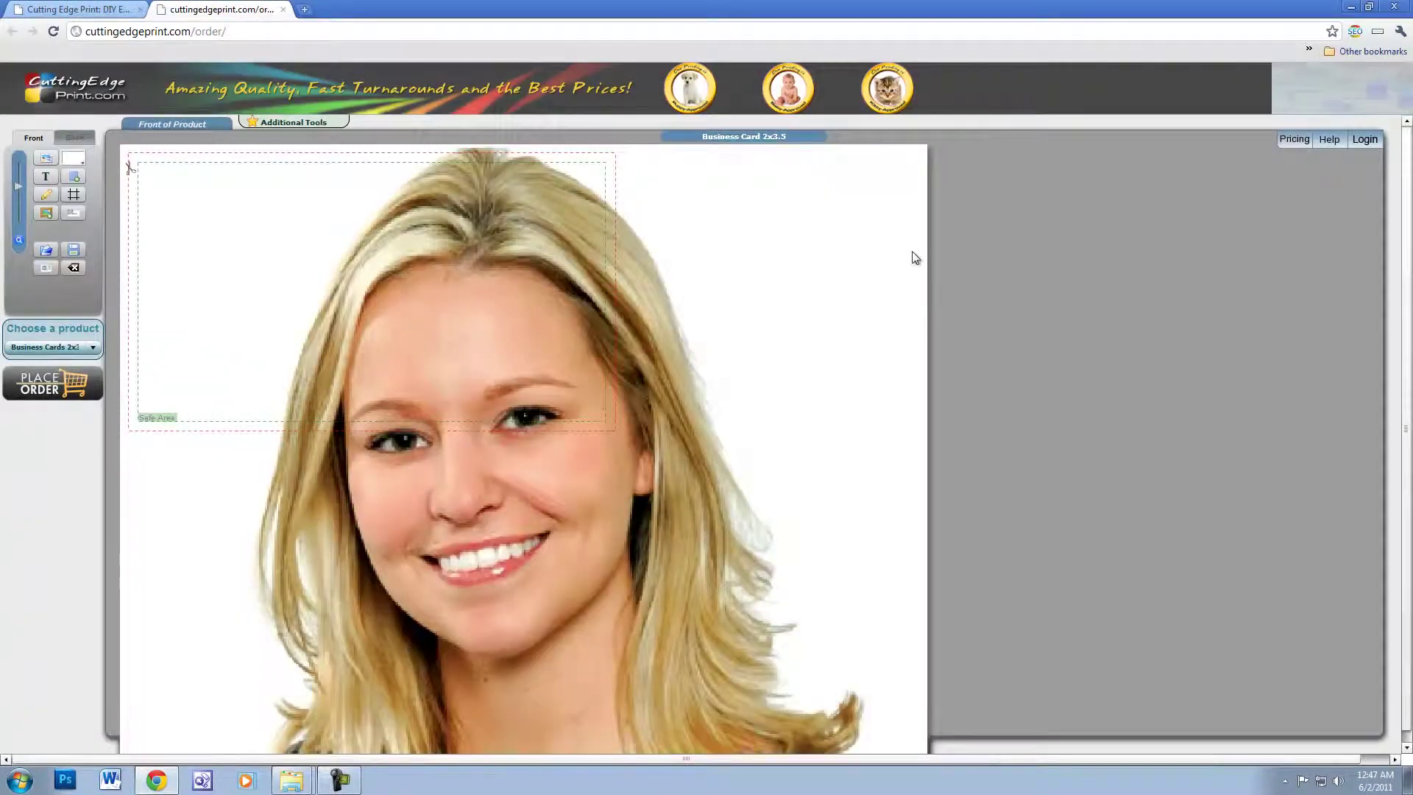
pyautogui.click(783, 290)
pyautogui.moveTo(1260, 220); pyautogui.dragTo(1099, 229)
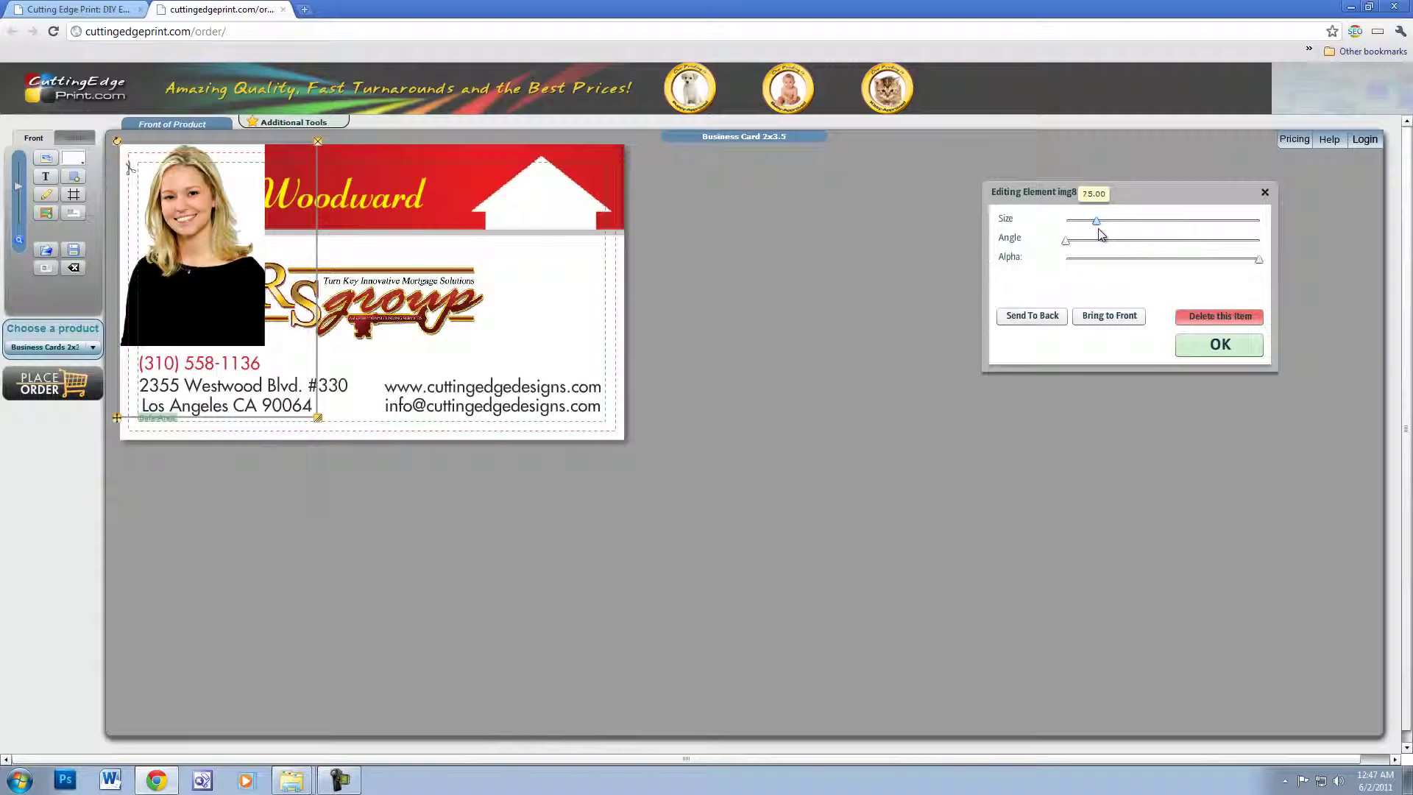
pyautogui.moveTo(205, 249); pyautogui.dragTo(558, 348)
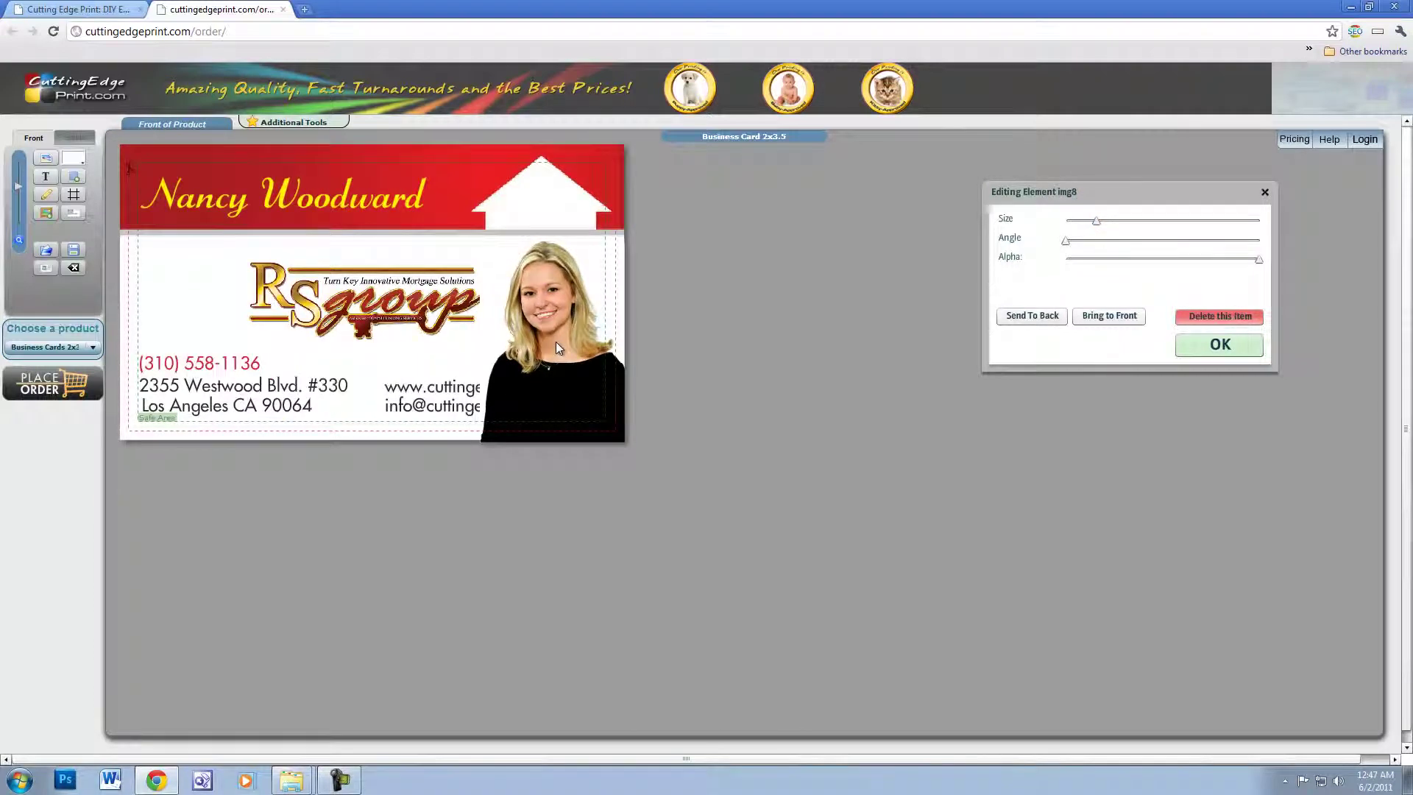
pyautogui.click(555, 342)
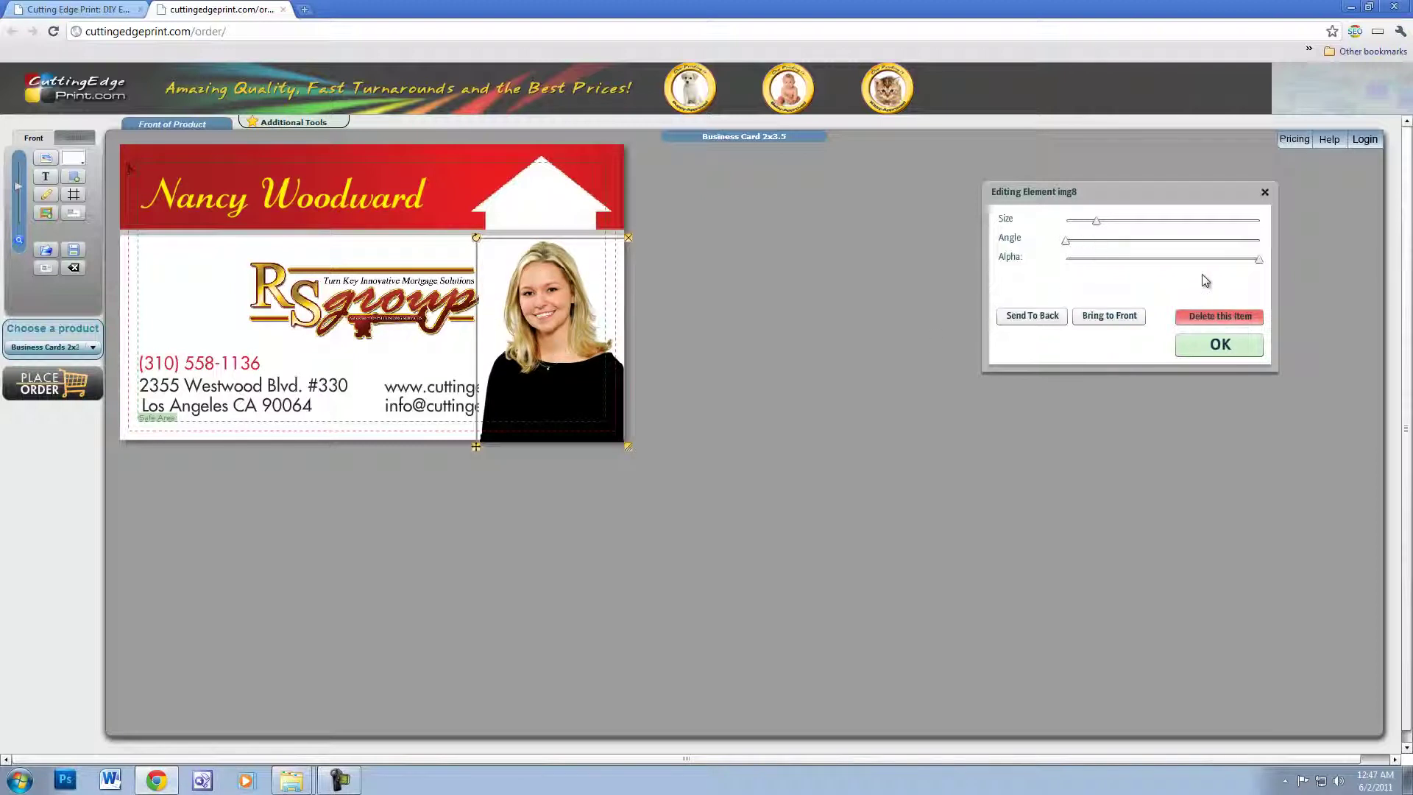
pyautogui.click(1040, 322)
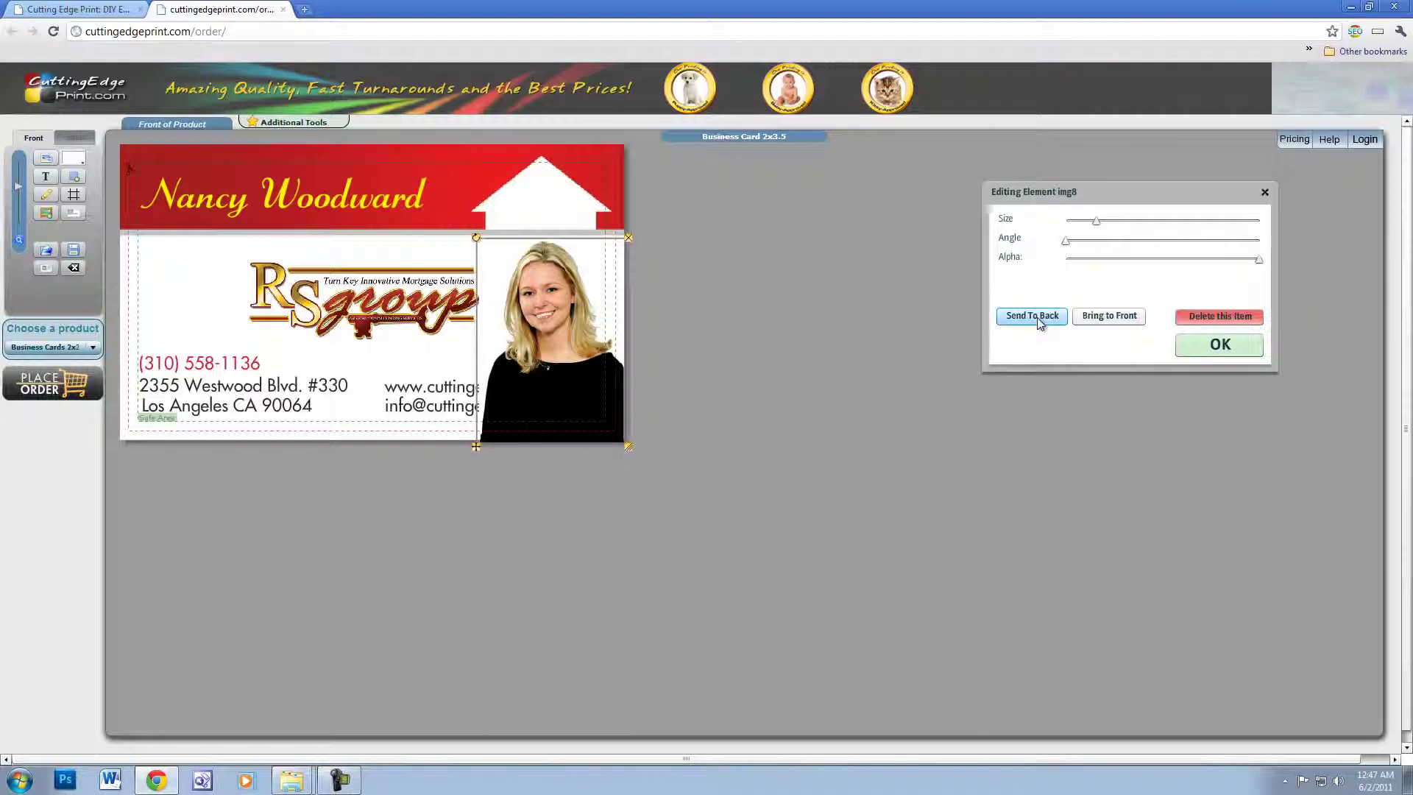
pyautogui.click(1229, 356)
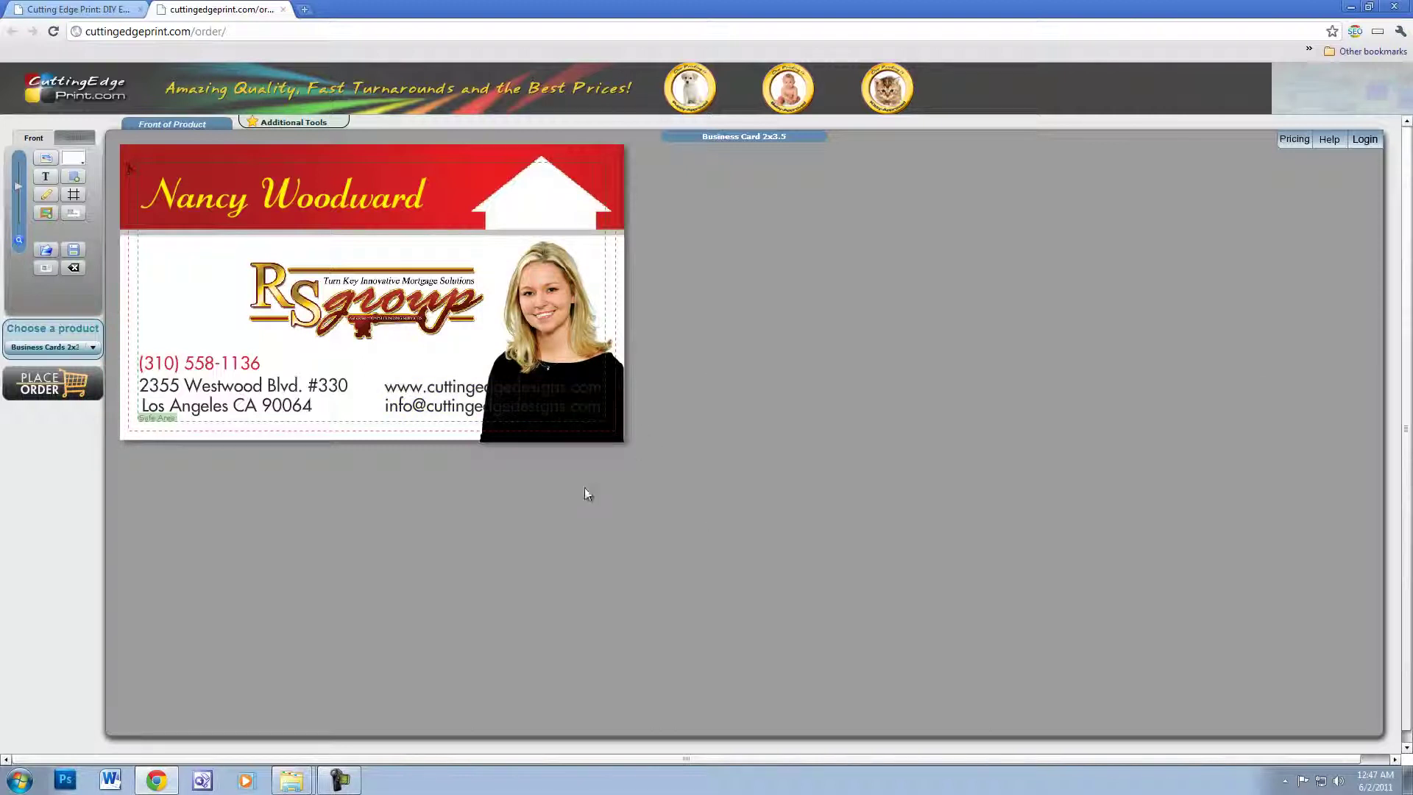
# - Set the Font Color to red for the web address line, then for the e-mail line
pyautogui.click(465, 396)
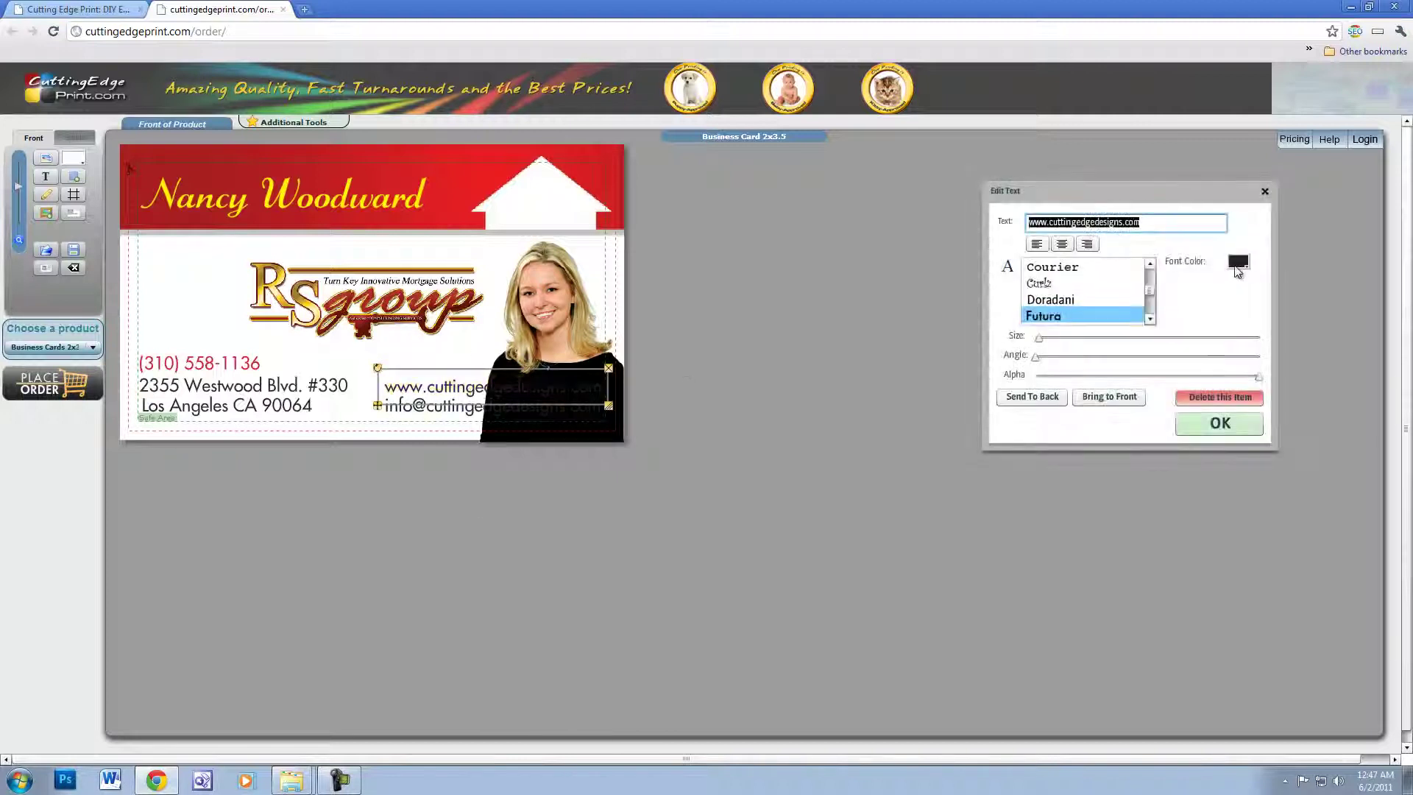
pyautogui.click(1238, 263)
pyautogui.click(1244, 349)
pyautogui.click(1214, 423)
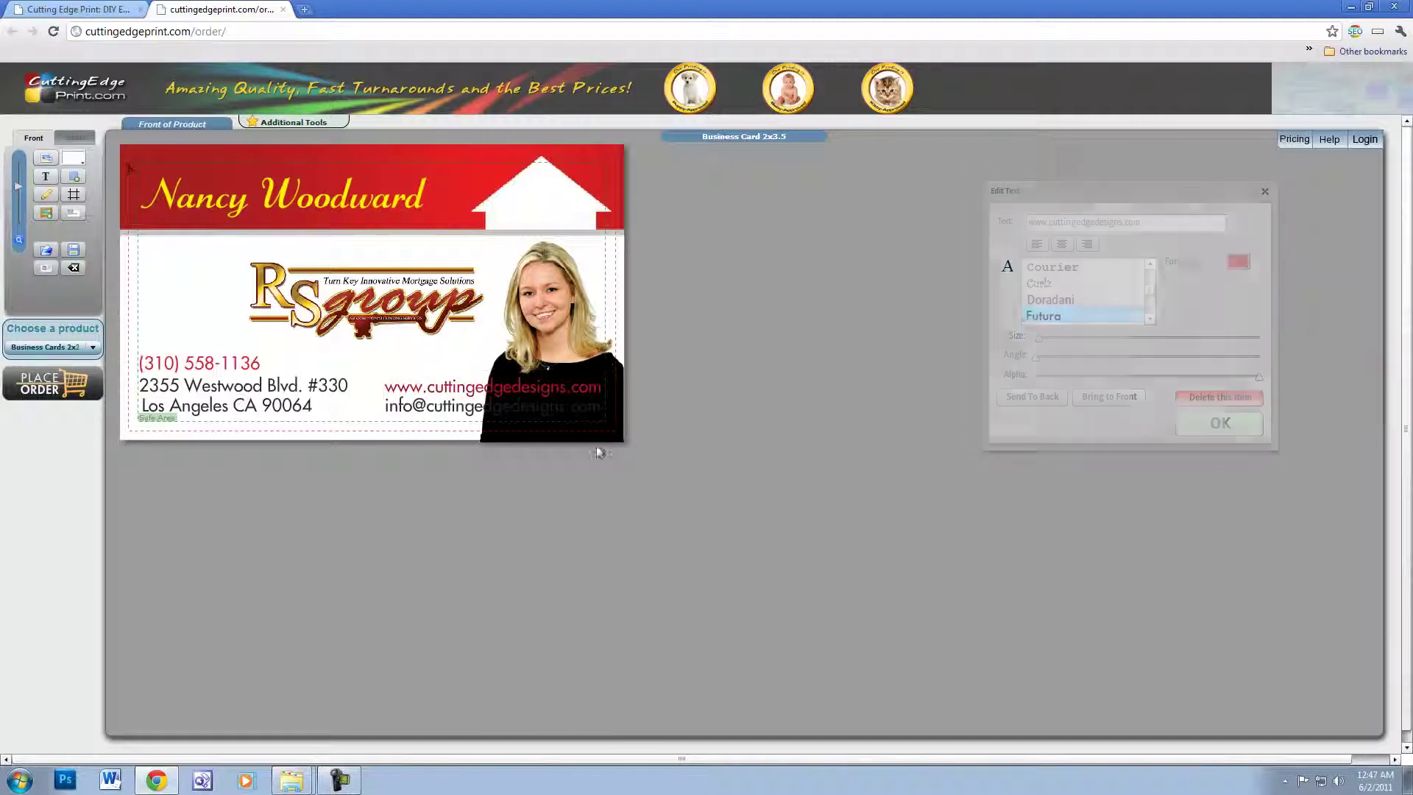
pyautogui.click(500, 413)
pyautogui.click(1237, 262)
pyautogui.click(1244, 349)
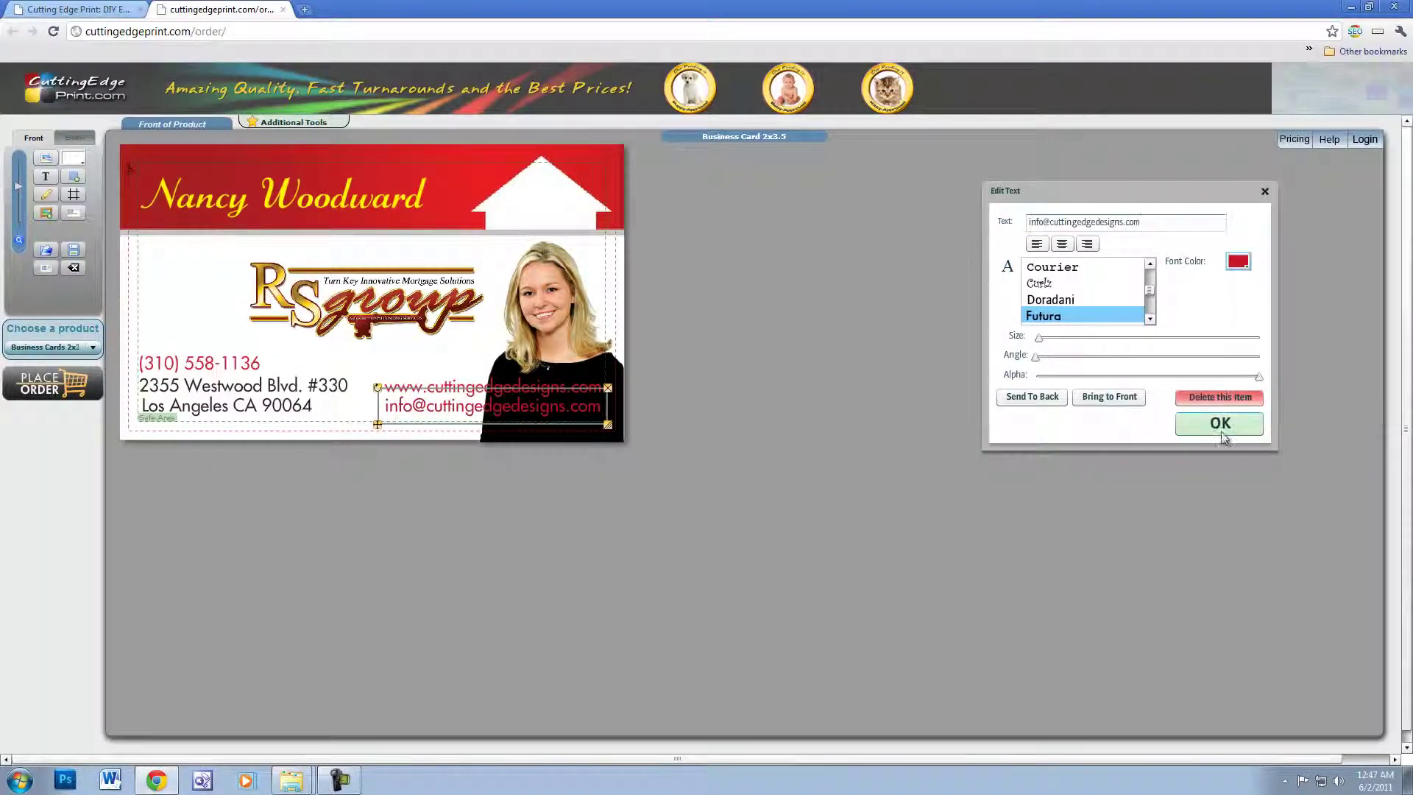
pyautogui.click(1221, 424)
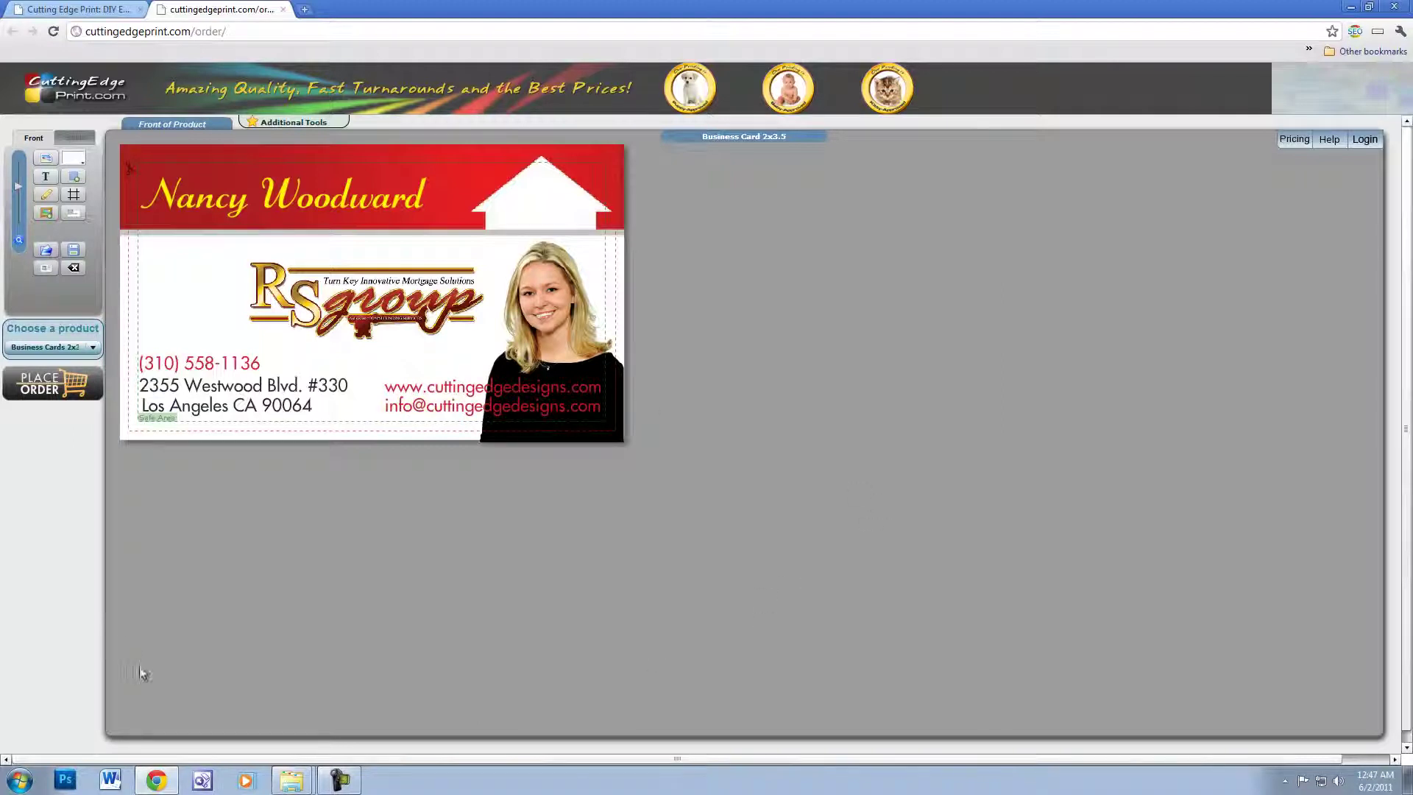
# - Give the card's back side the red wood background with the brass door knocker and white frame
pyautogui.click(75, 138)
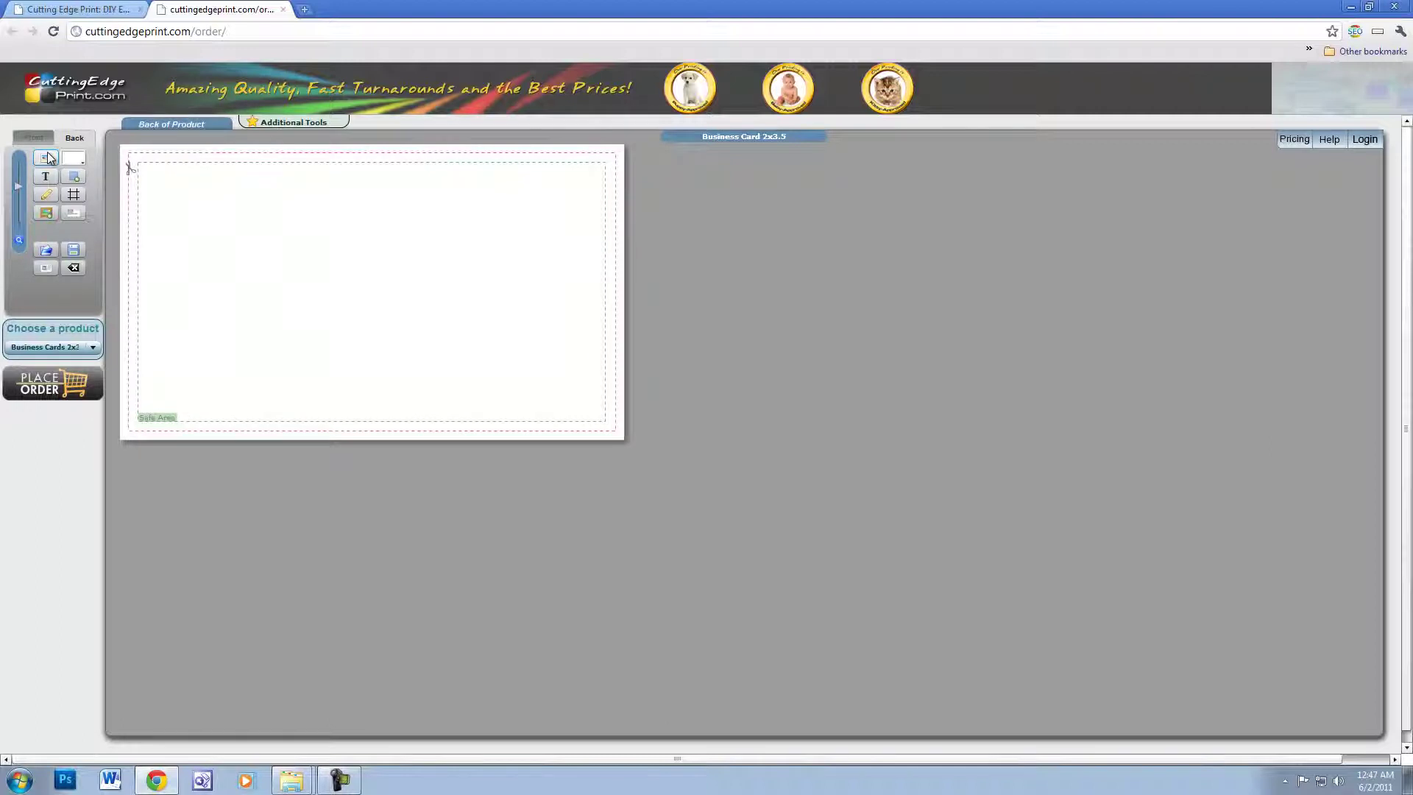
pyautogui.click(47, 157)
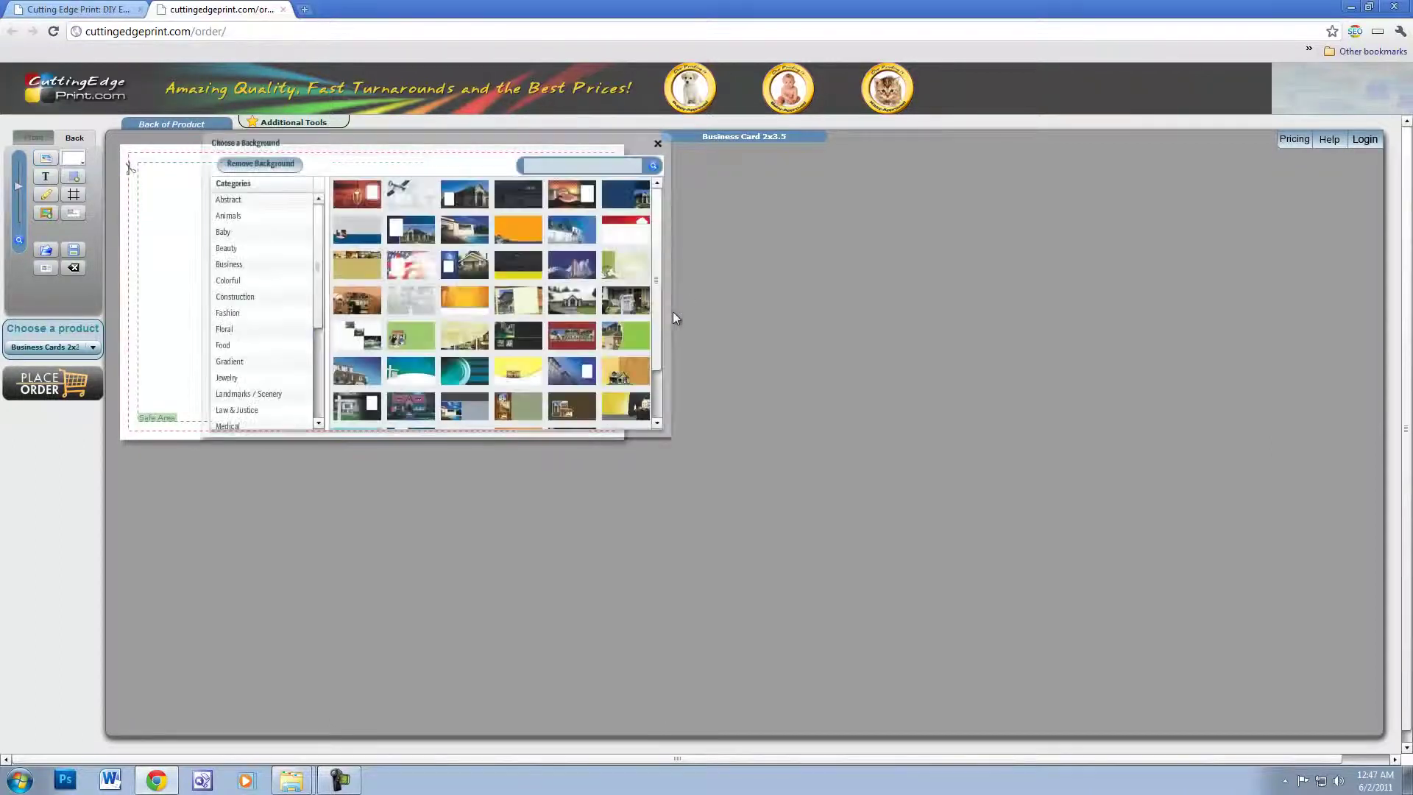
pyautogui.click(358, 197)
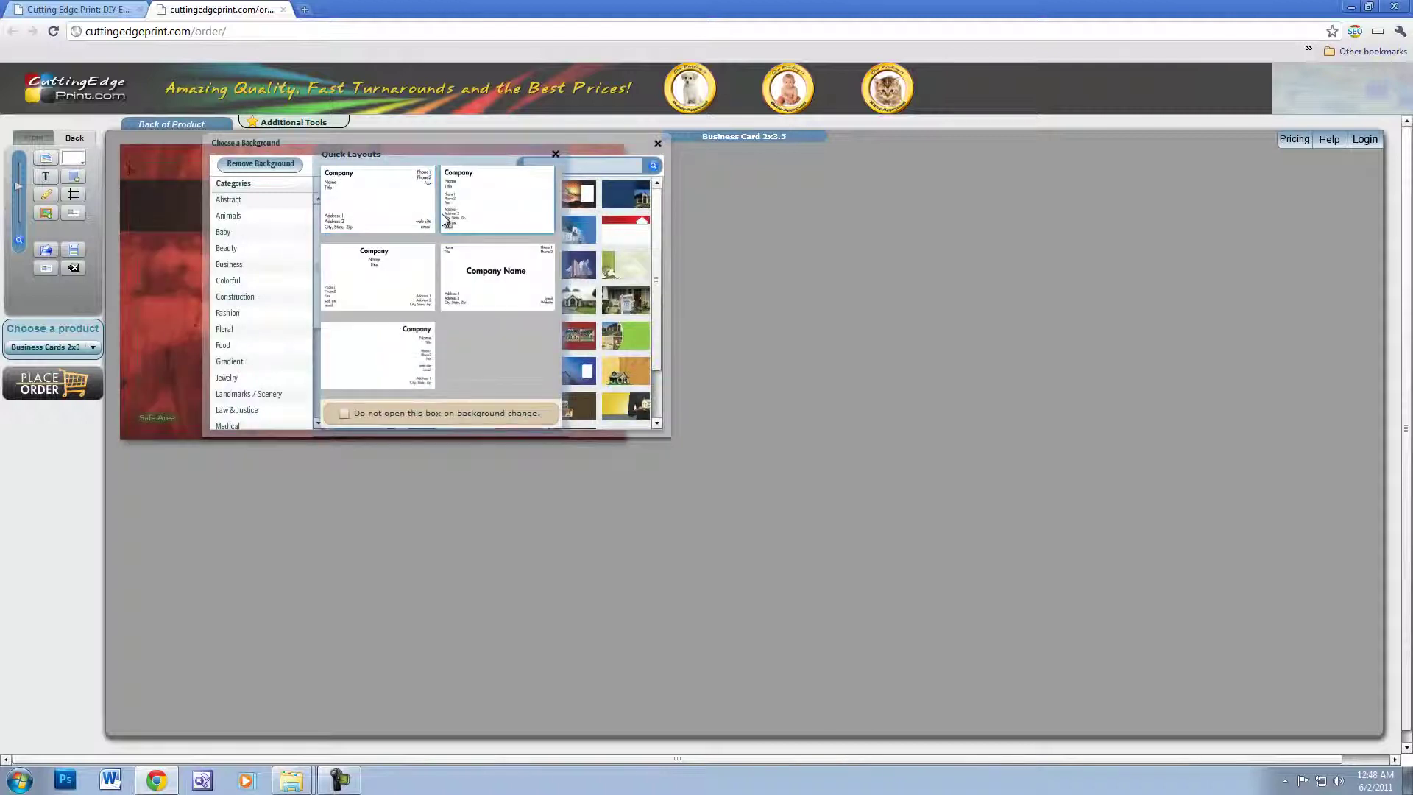
pyautogui.click(555, 153)
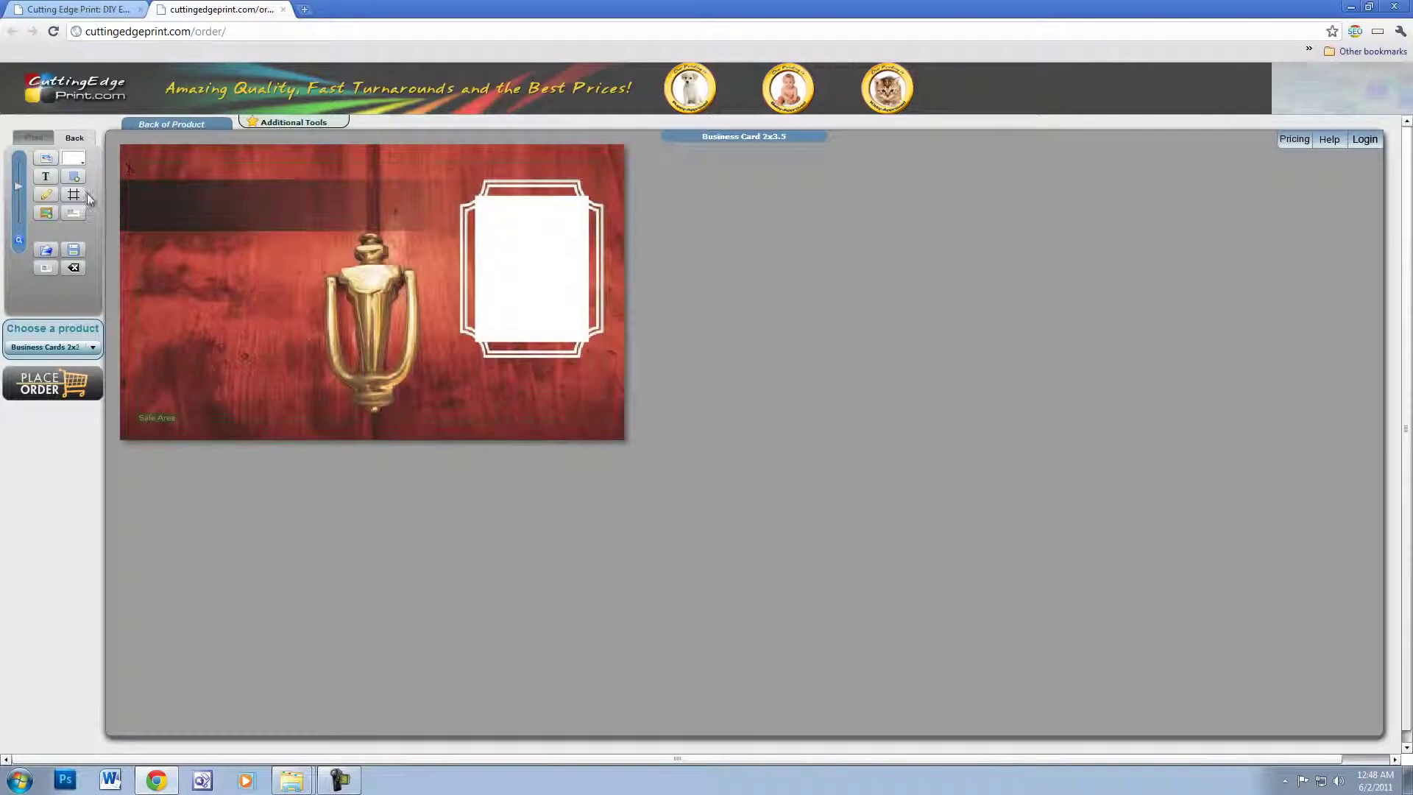
pyautogui.click(46, 177)
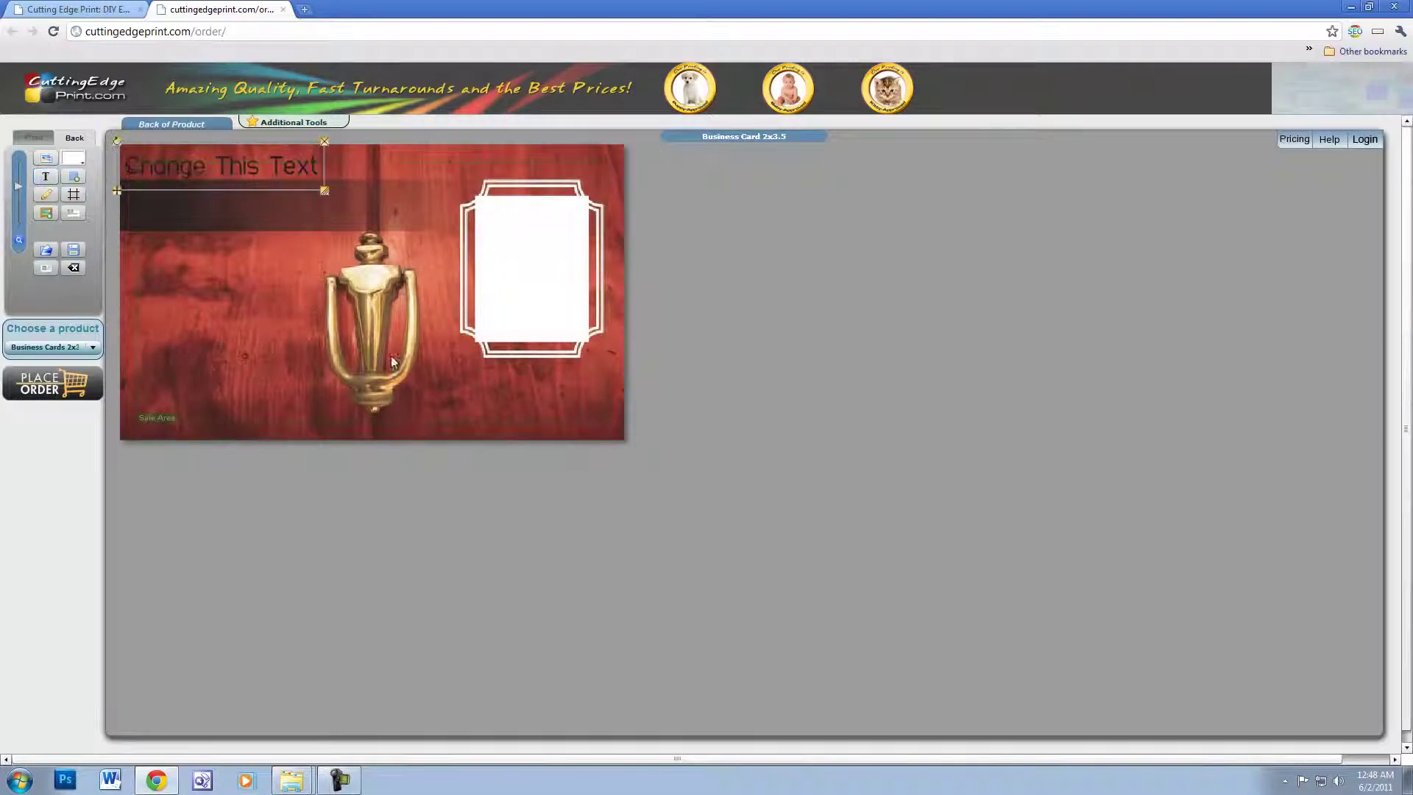
pyautogui.doubleClick(189, 172)
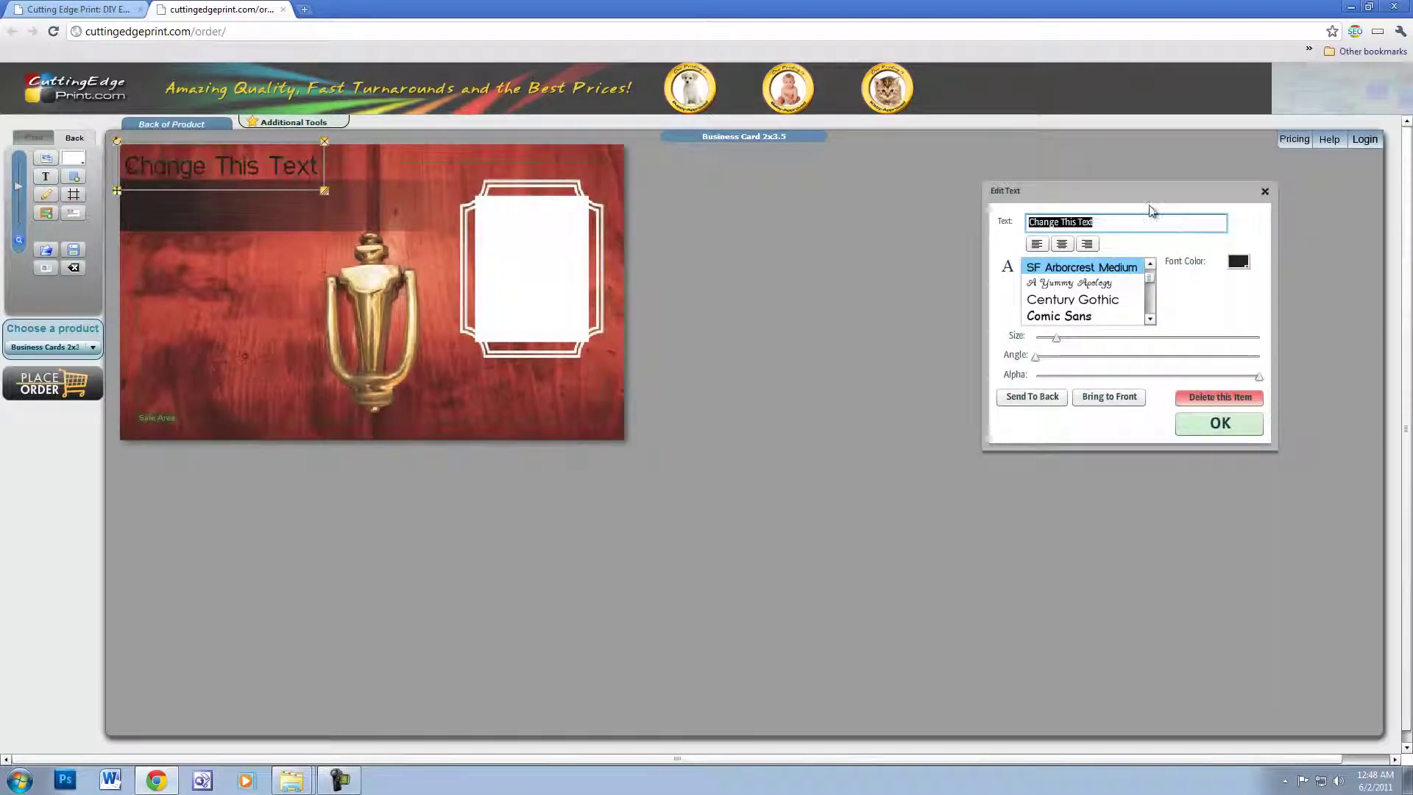
pyautogui.write('www.cuttin')
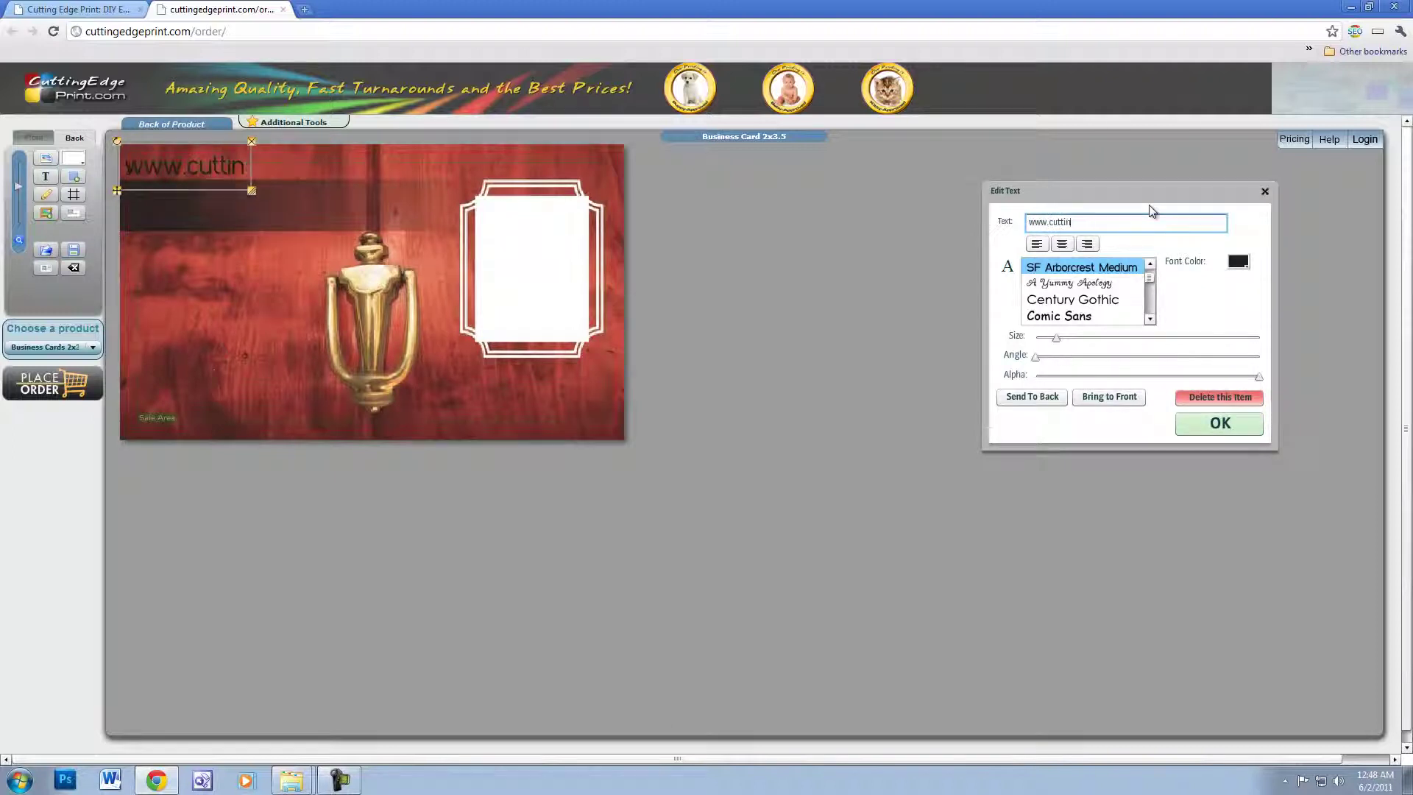
pyautogui.write('gedgedesigns.com')
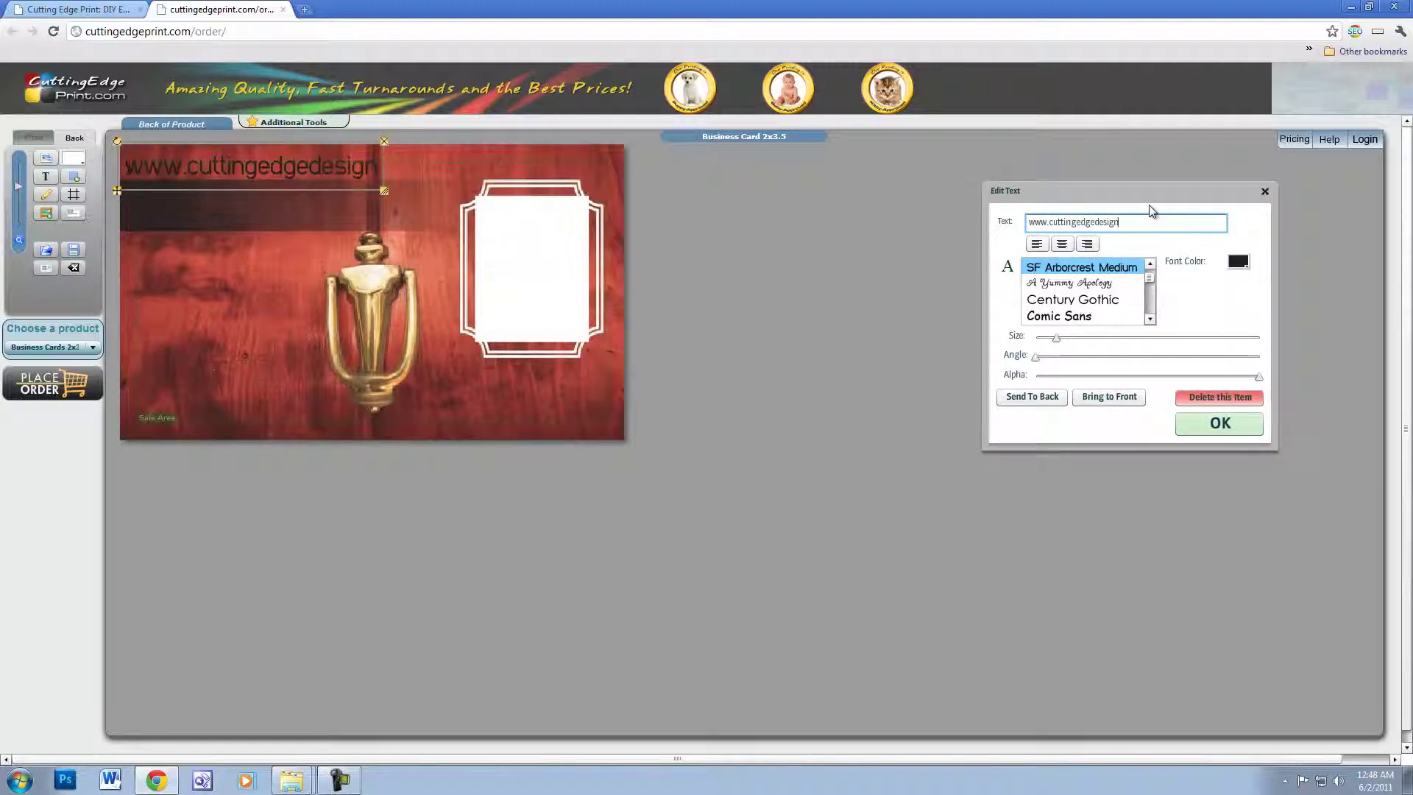
pyautogui.moveTo(1150, 277)
pyautogui.mouseDown()
pyautogui.moveTo(1166, 307)
pyautogui.moveTo(1155, 313)
pyautogui.mouseUp()
pyautogui.click(1091, 315)
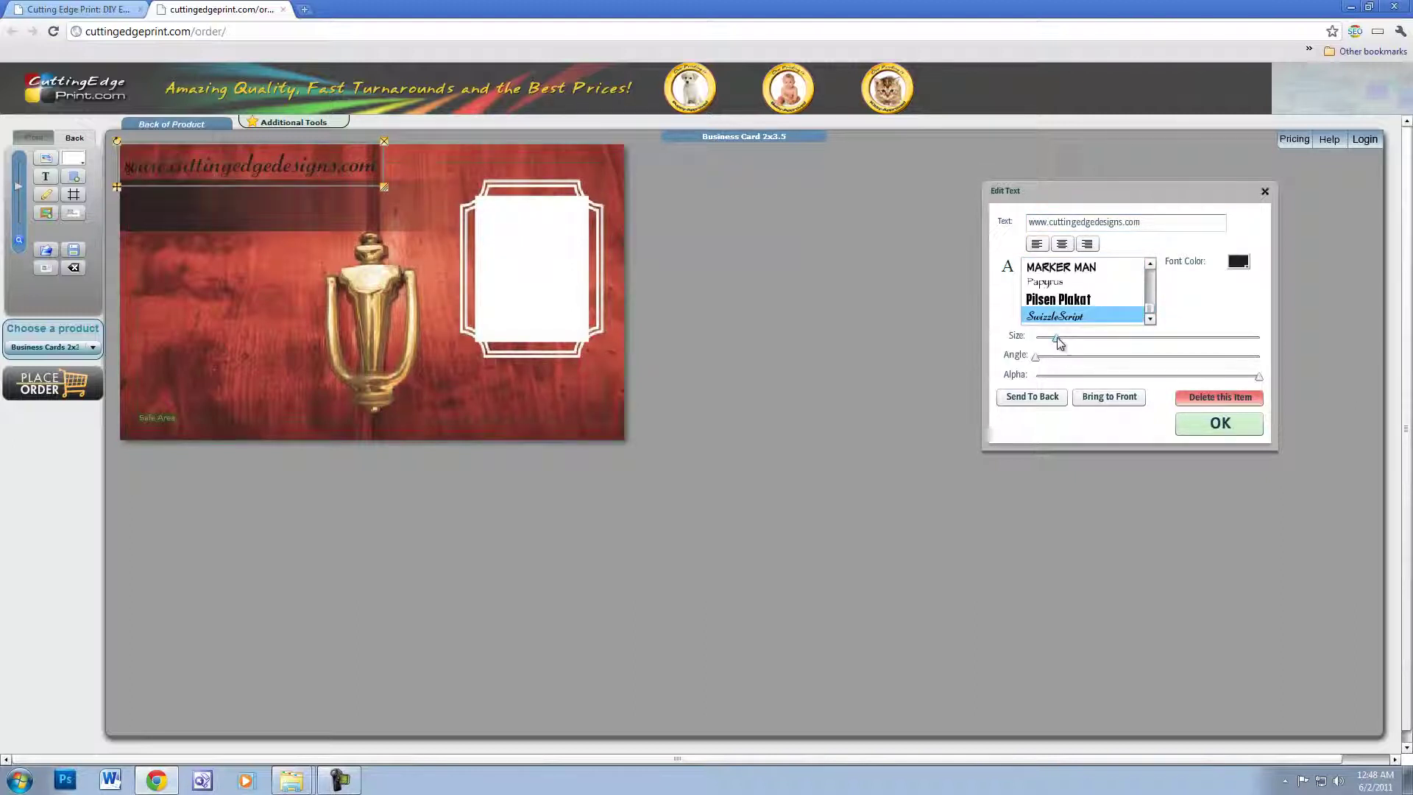
pyautogui.moveTo(1057, 337); pyautogui.dragTo(1067, 338)
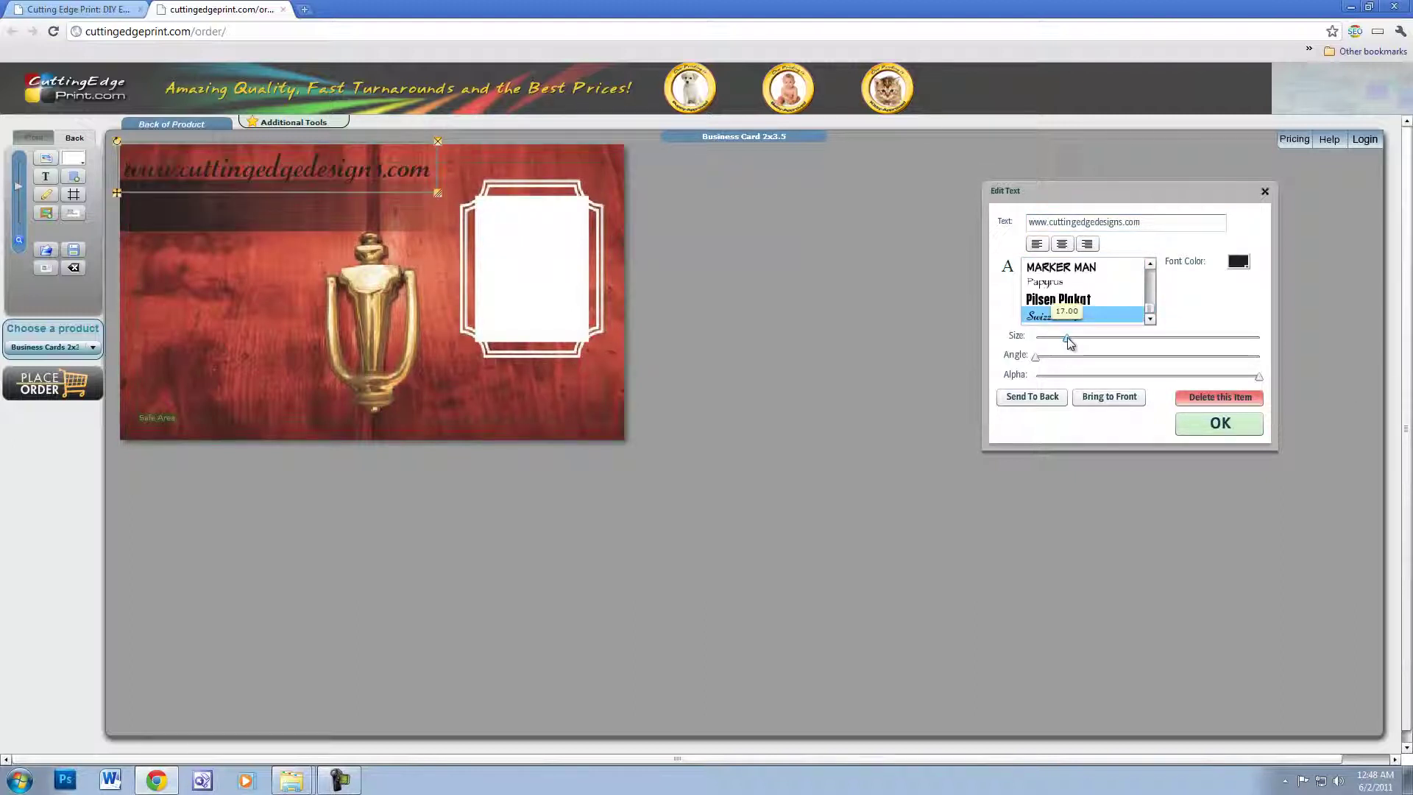
# - Color the URL text yellow and nudge it slightly down and right
pyautogui.click(1239, 263)
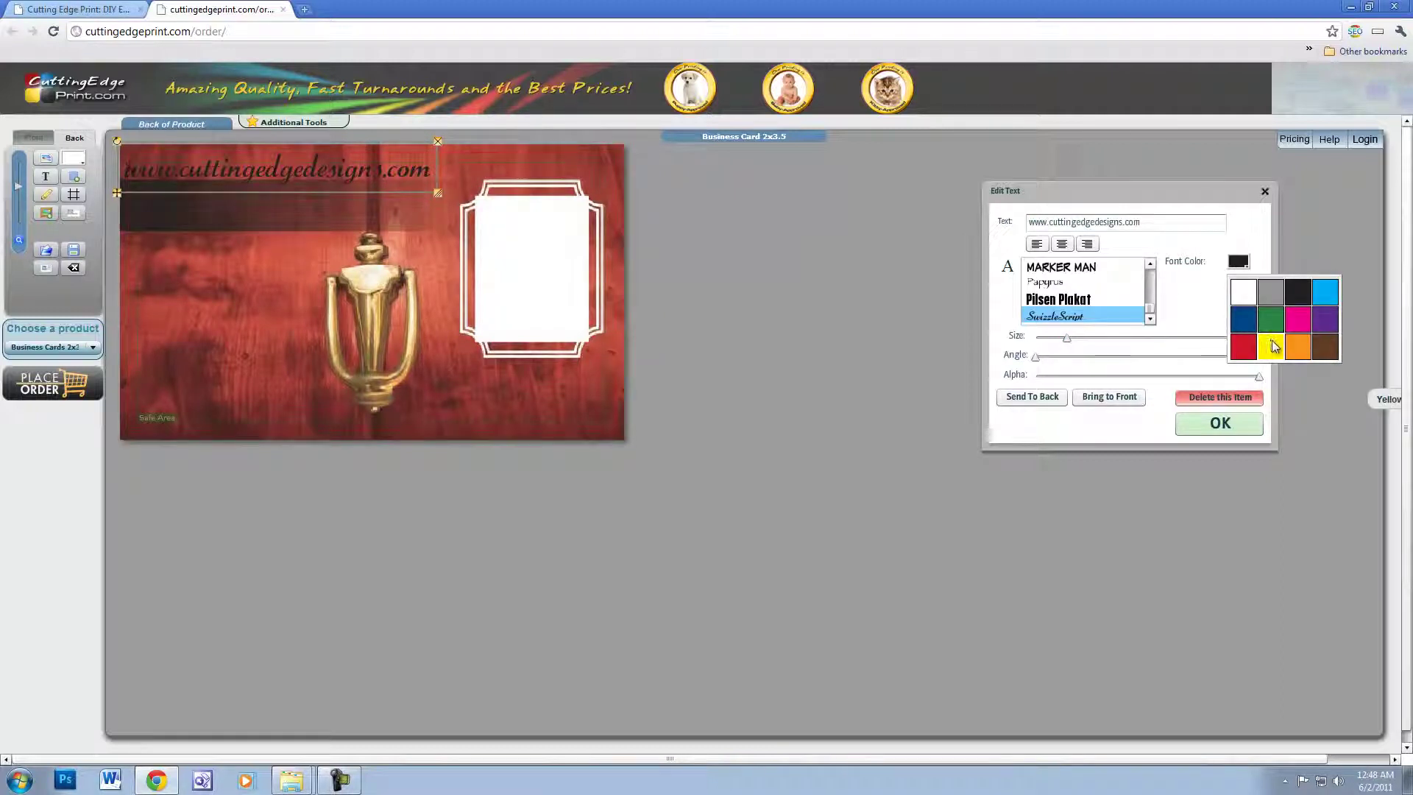
pyautogui.click(1270, 318)
pyautogui.click(1241, 433)
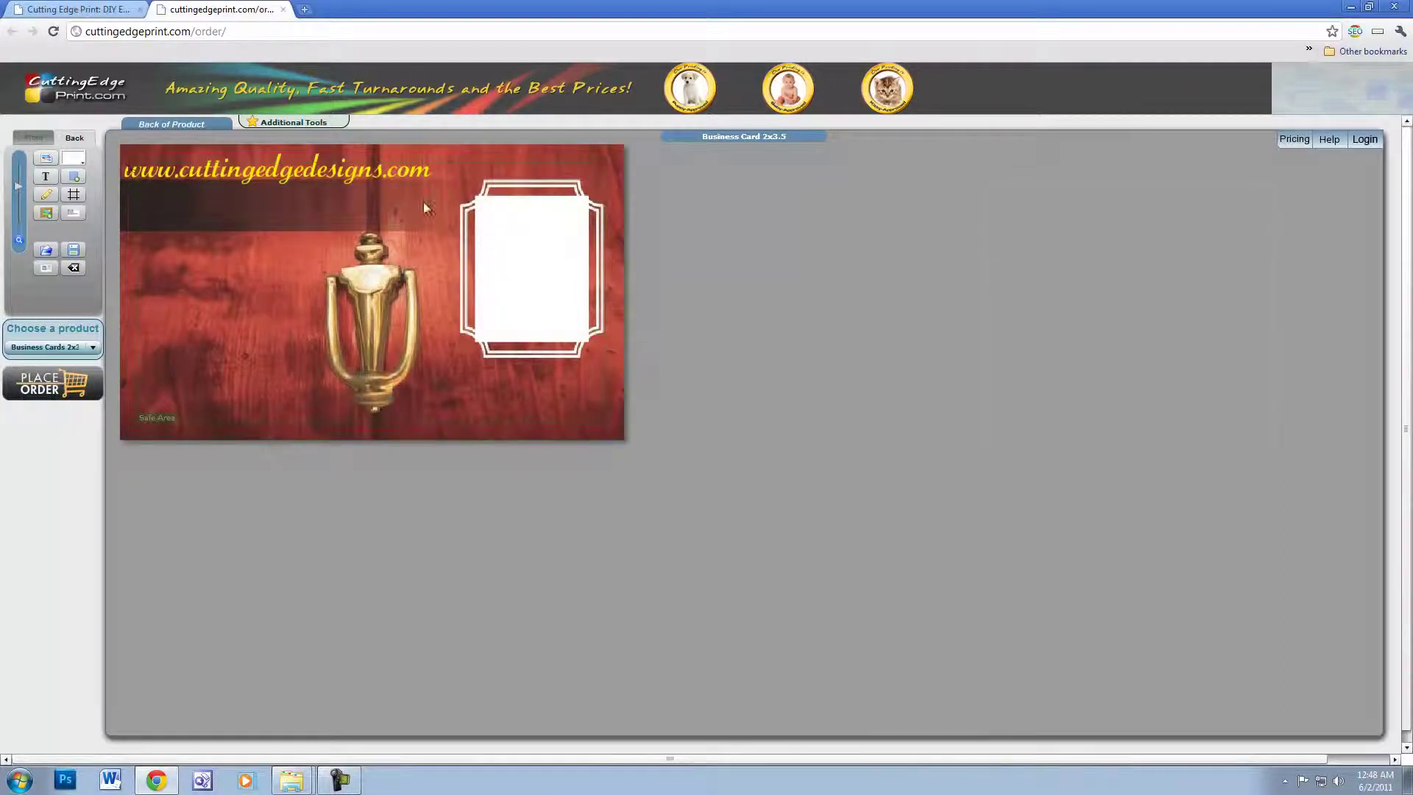
pyautogui.moveTo(412, 192); pyautogui.dragTo(420, 204)
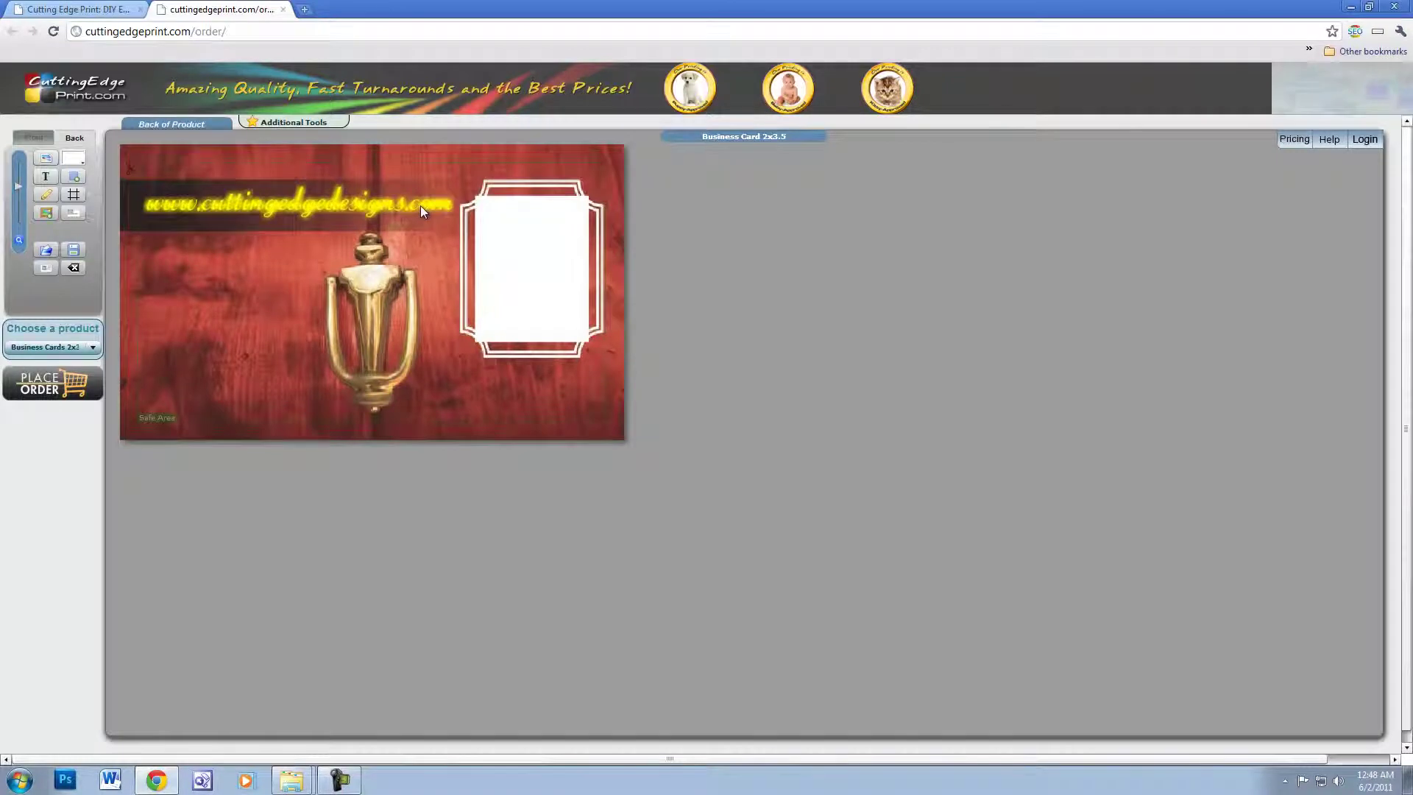
pyautogui.click(416, 206)
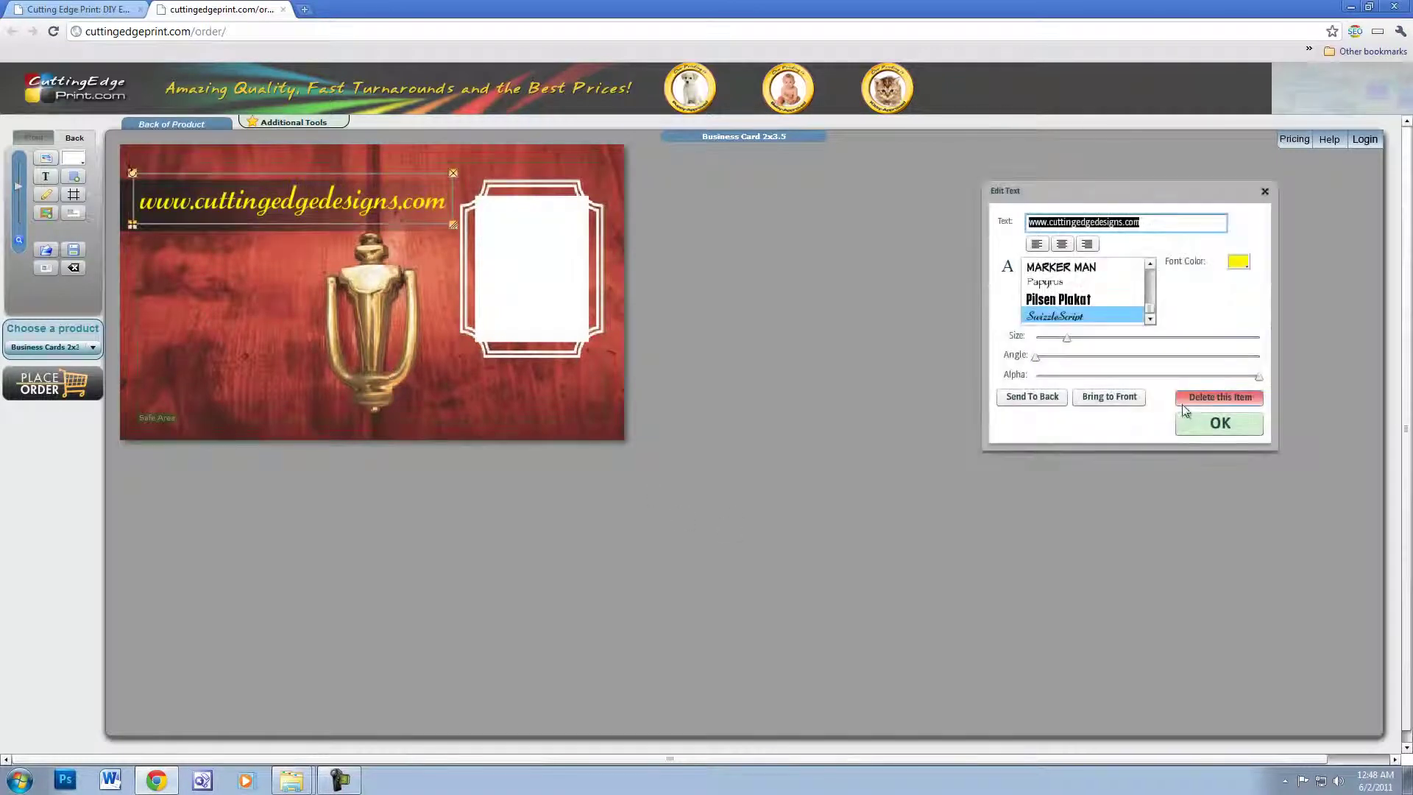
pyautogui.click(1189, 425)
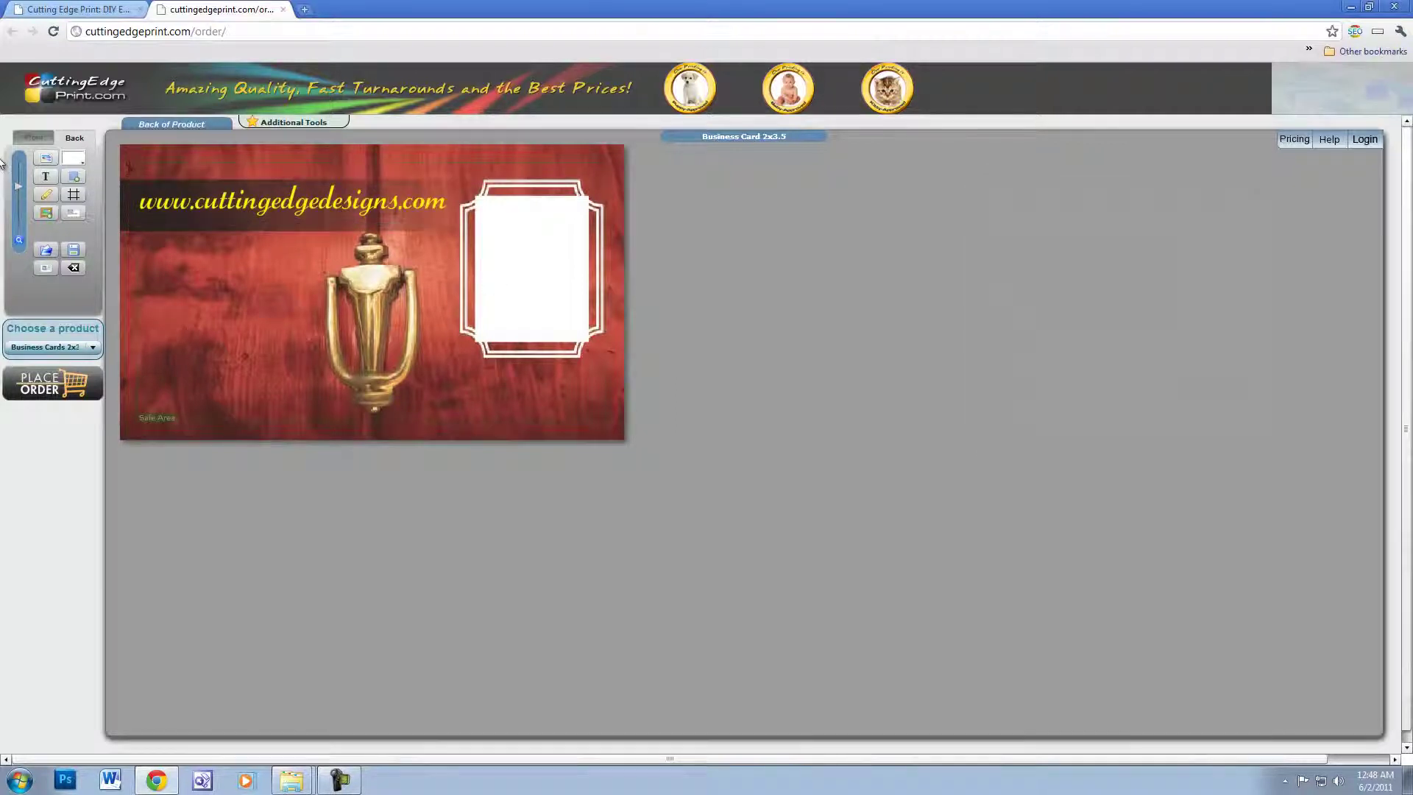
# - Upload the headshot.gif photo onto the card back
pyautogui.click(46, 159)
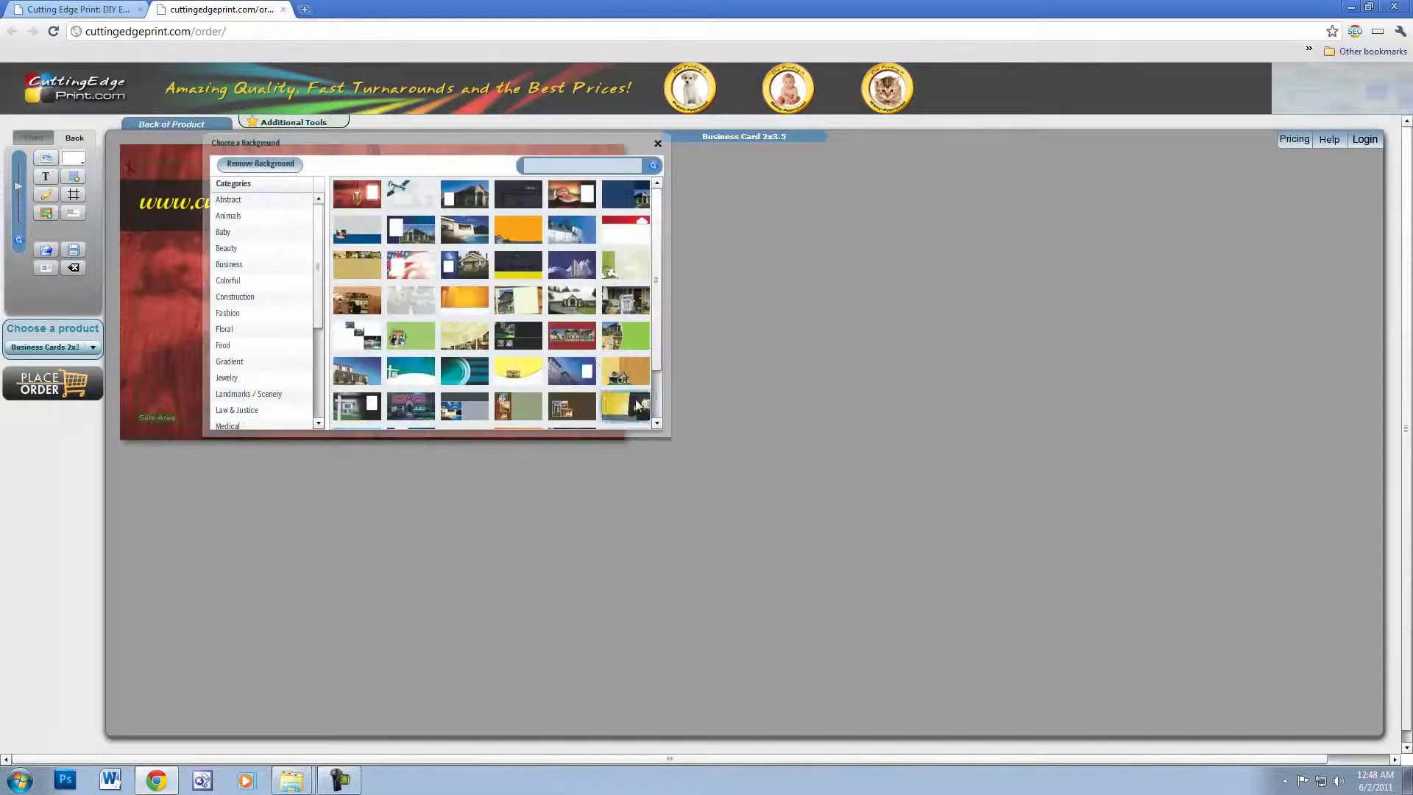
pyautogui.click(657, 144)
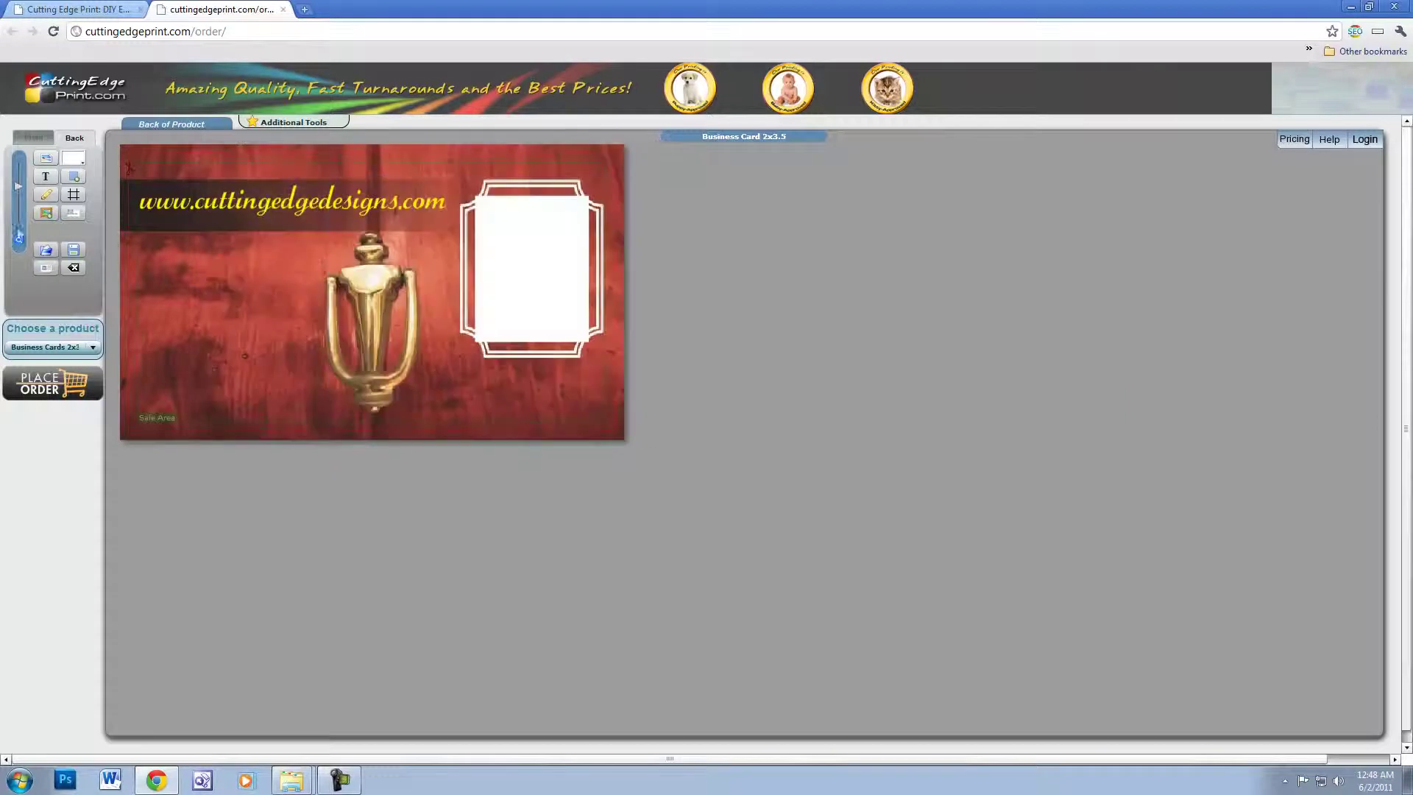
pyautogui.click(45, 215)
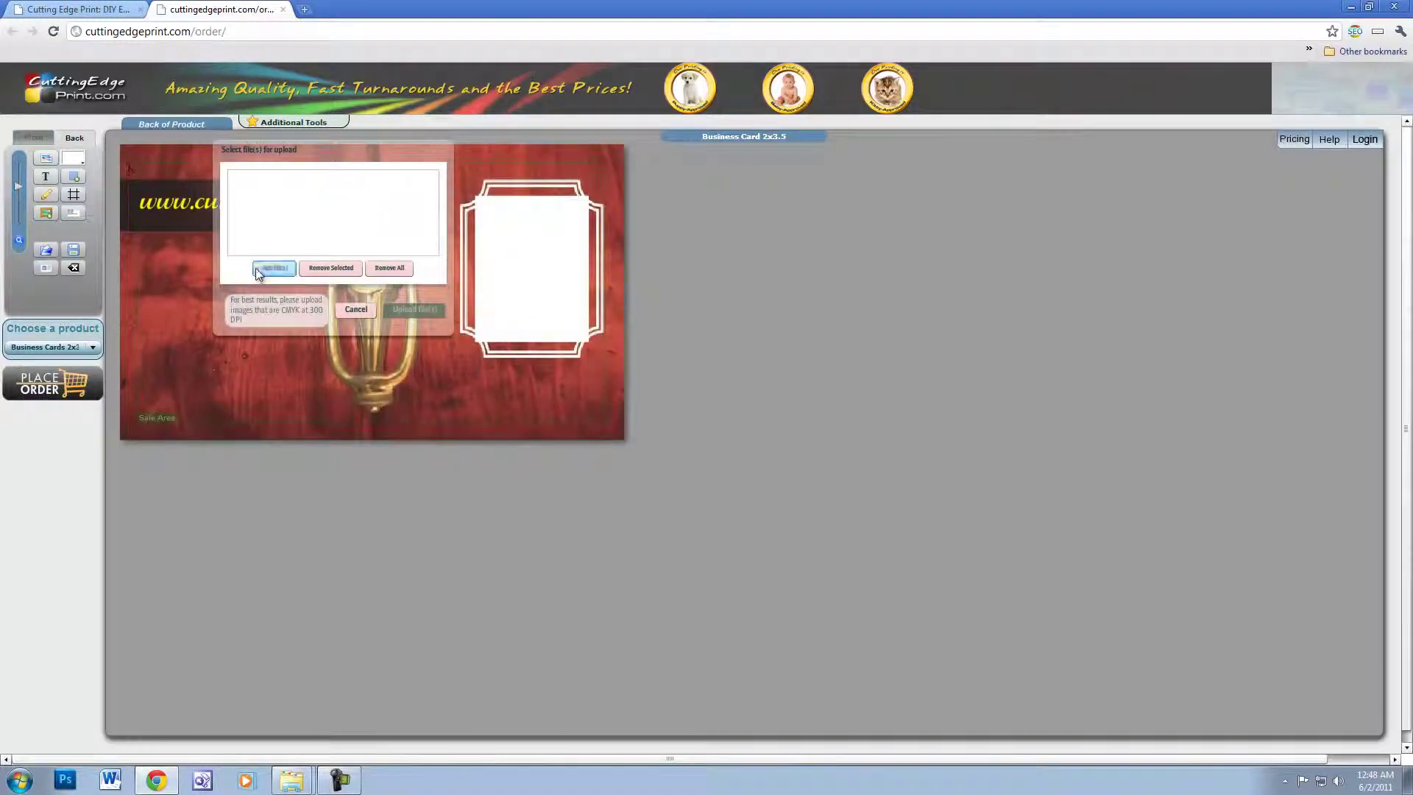
pyautogui.click(257, 270)
pyautogui.click(170, 117)
pyautogui.click(350, 350)
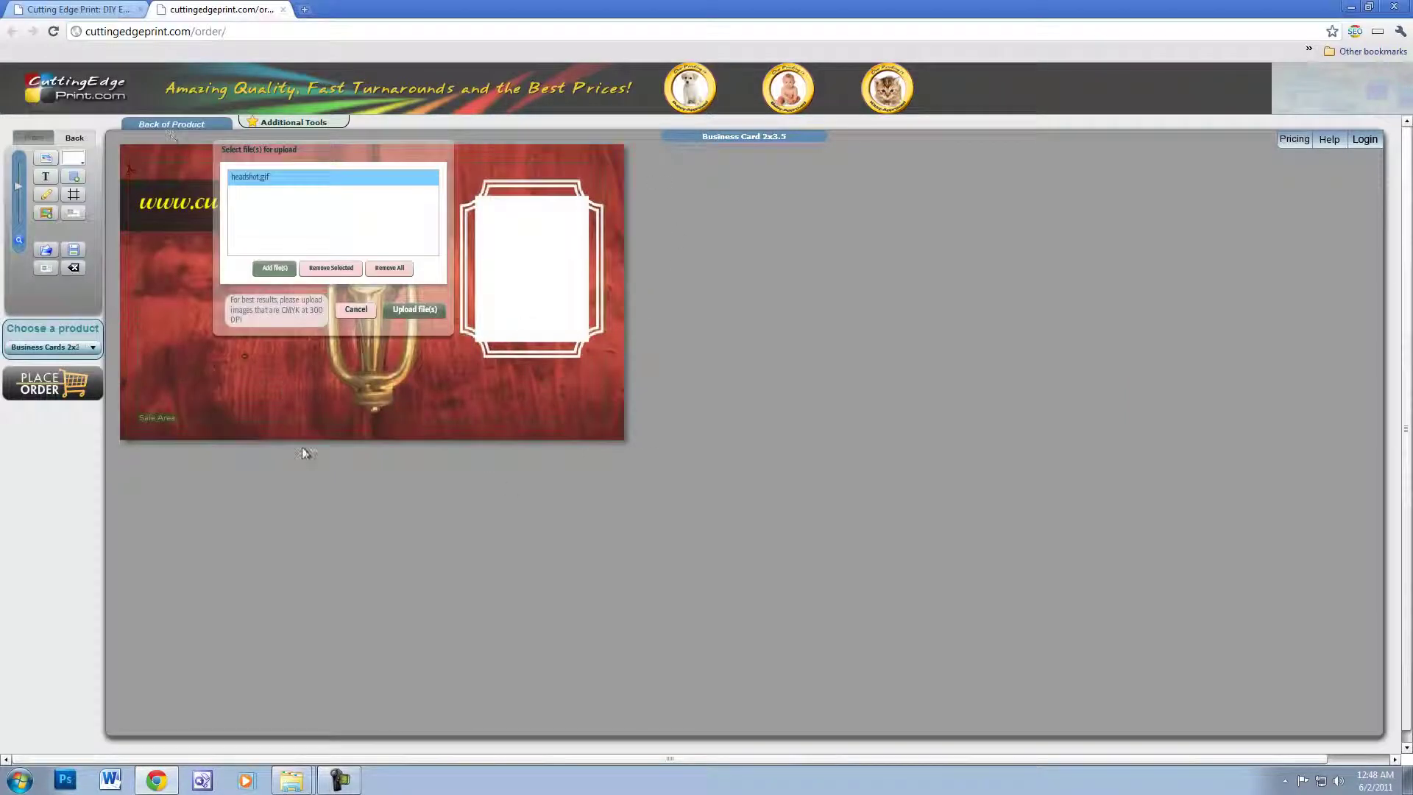
pyautogui.click(412, 311)
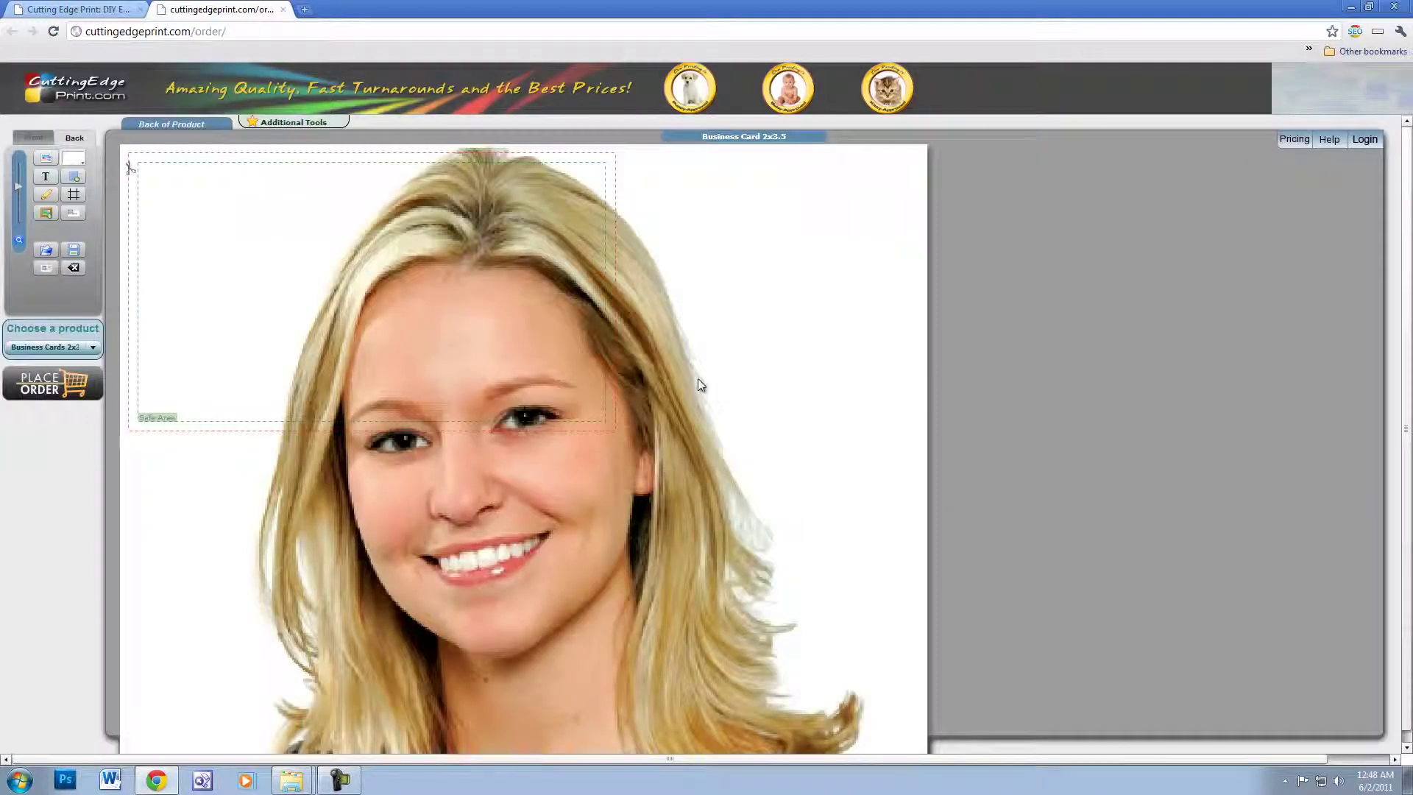
# - Shrink the headshot with the Size slider and center it inside the white frame
pyautogui.click(698, 378)
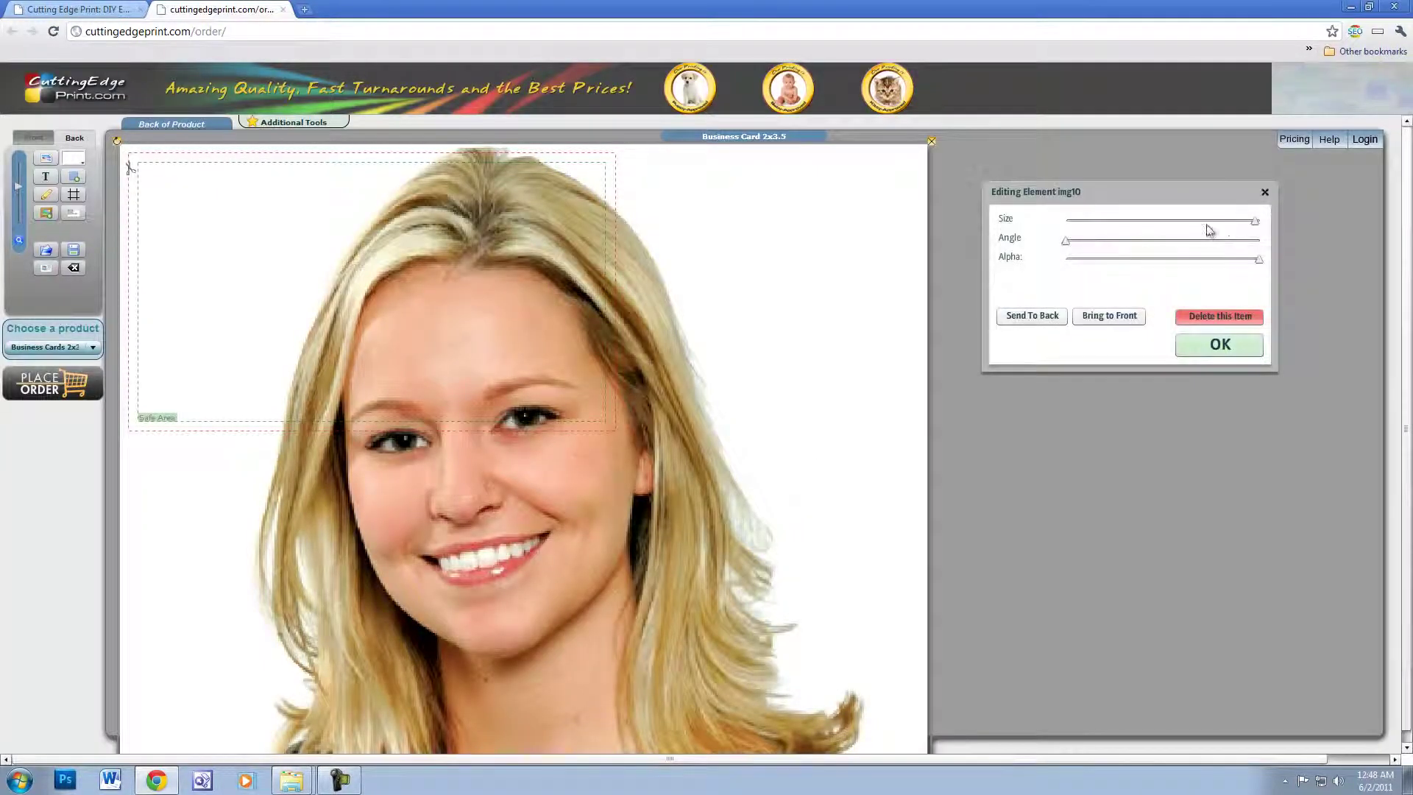
pyautogui.moveTo(1256, 222); pyautogui.dragTo(1097, 231)
pyautogui.moveTo(211, 225); pyautogui.dragTo(547, 258)
pyautogui.moveTo(1095, 223); pyautogui.dragTo(1086, 221)
pyautogui.moveTo(527, 259); pyautogui.dragTo(545, 267)
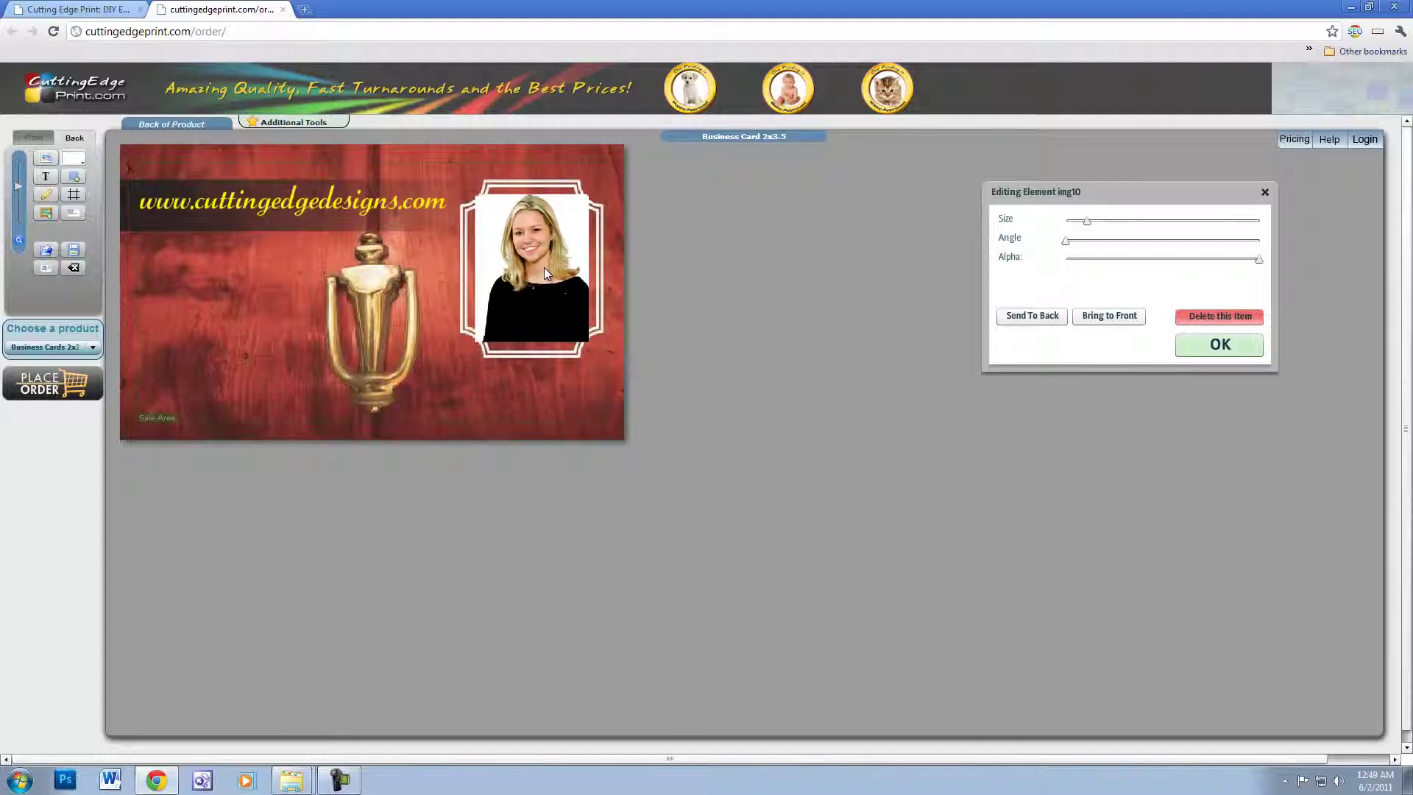
pyautogui.click(1192, 346)
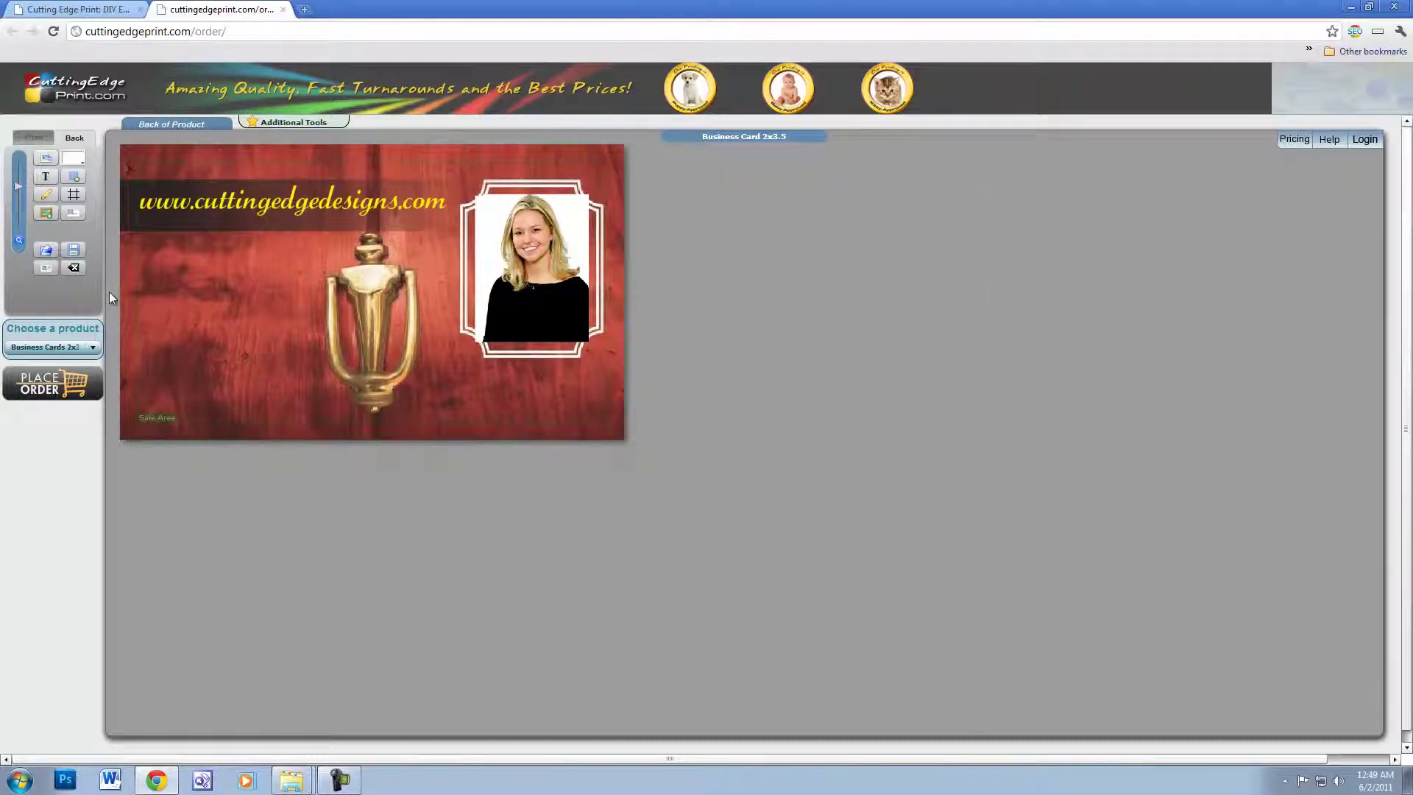
# - On the card front, nudge the RS group logo slightly left above the contact lines
pyautogui.moveTo(16, 189); pyautogui.dragTo(13, 190)
pyautogui.click(35, 137)
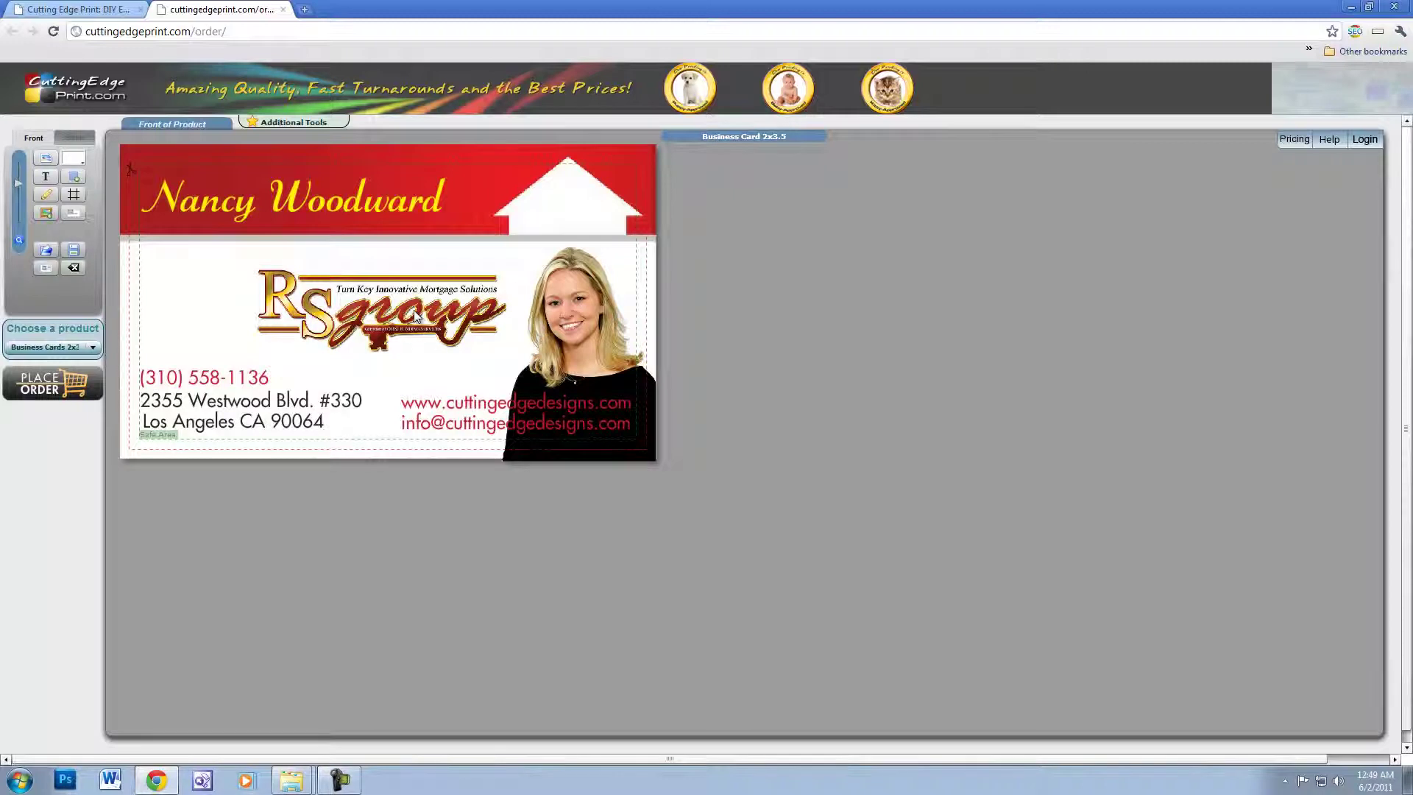
pyautogui.moveTo(415, 317); pyautogui.dragTo(404, 320)
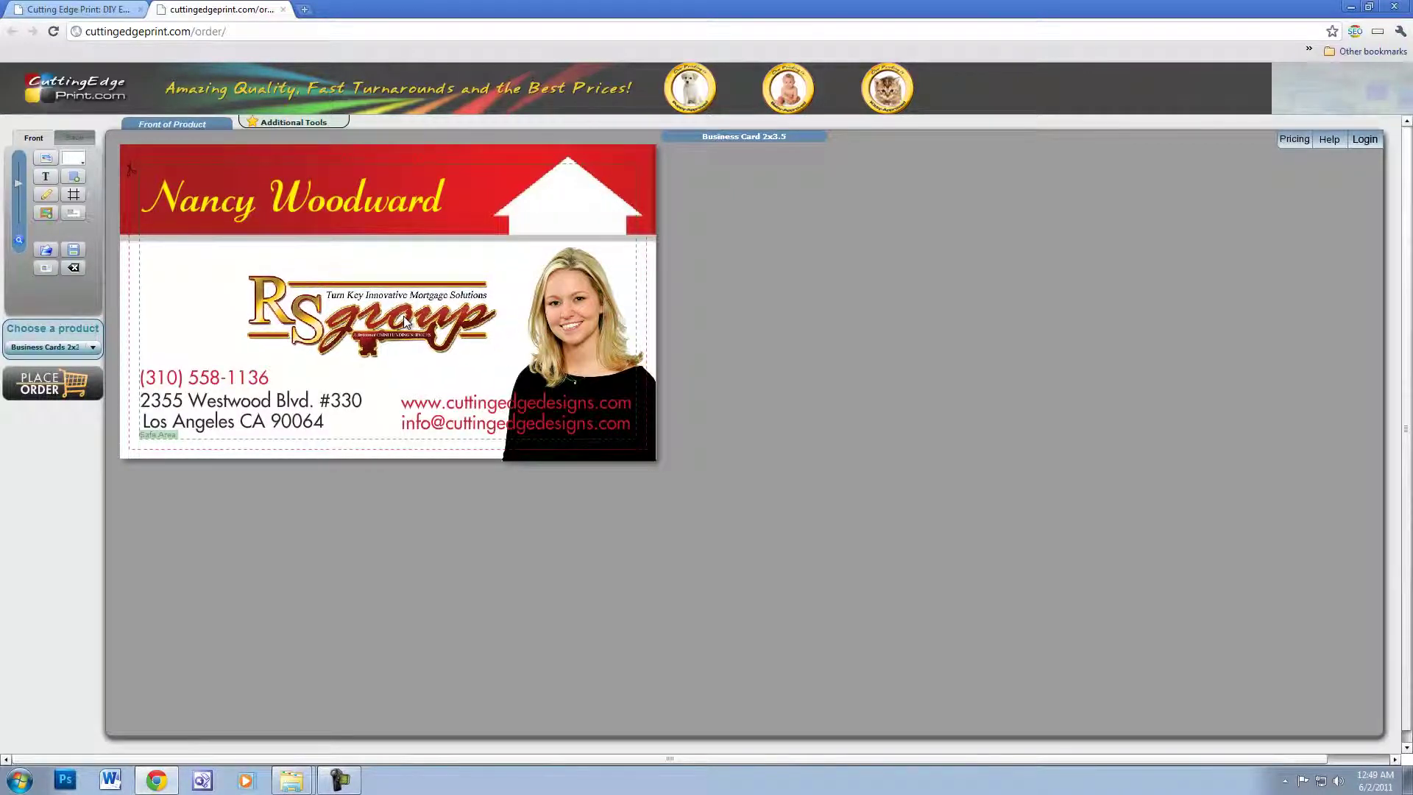
pyautogui.click(418, 356)
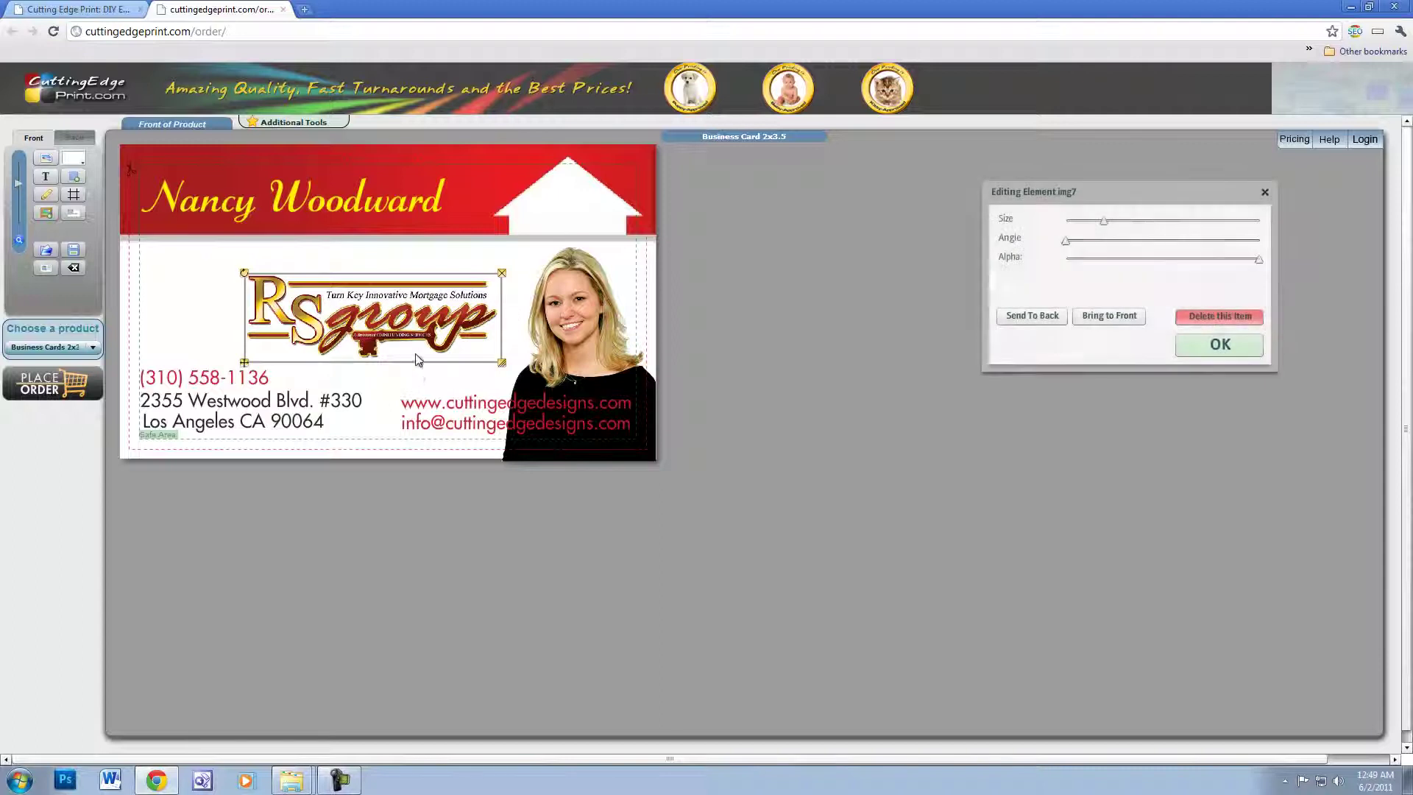
pyautogui.click(1239, 346)
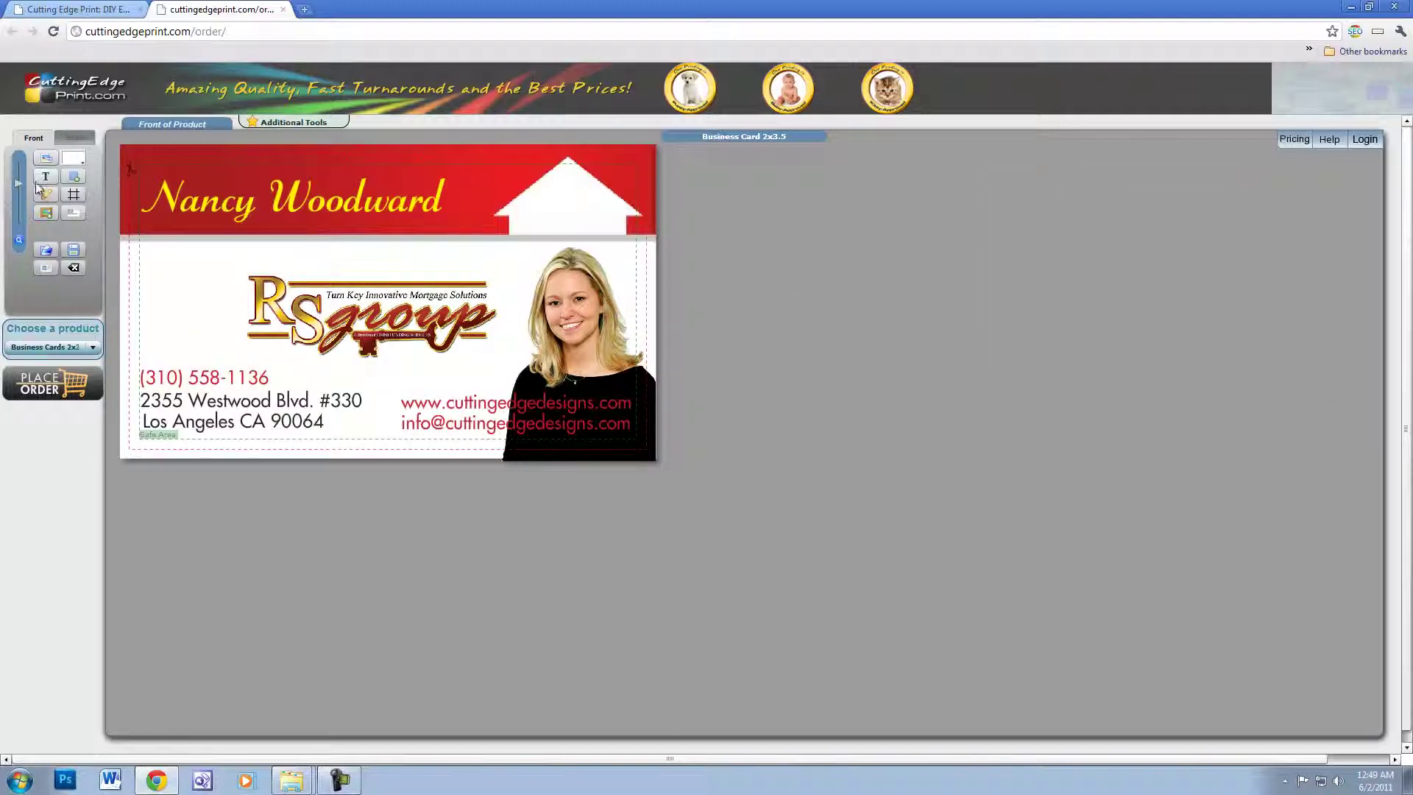
pyautogui.moveTo(19, 183); pyautogui.dragTo(17, 182)
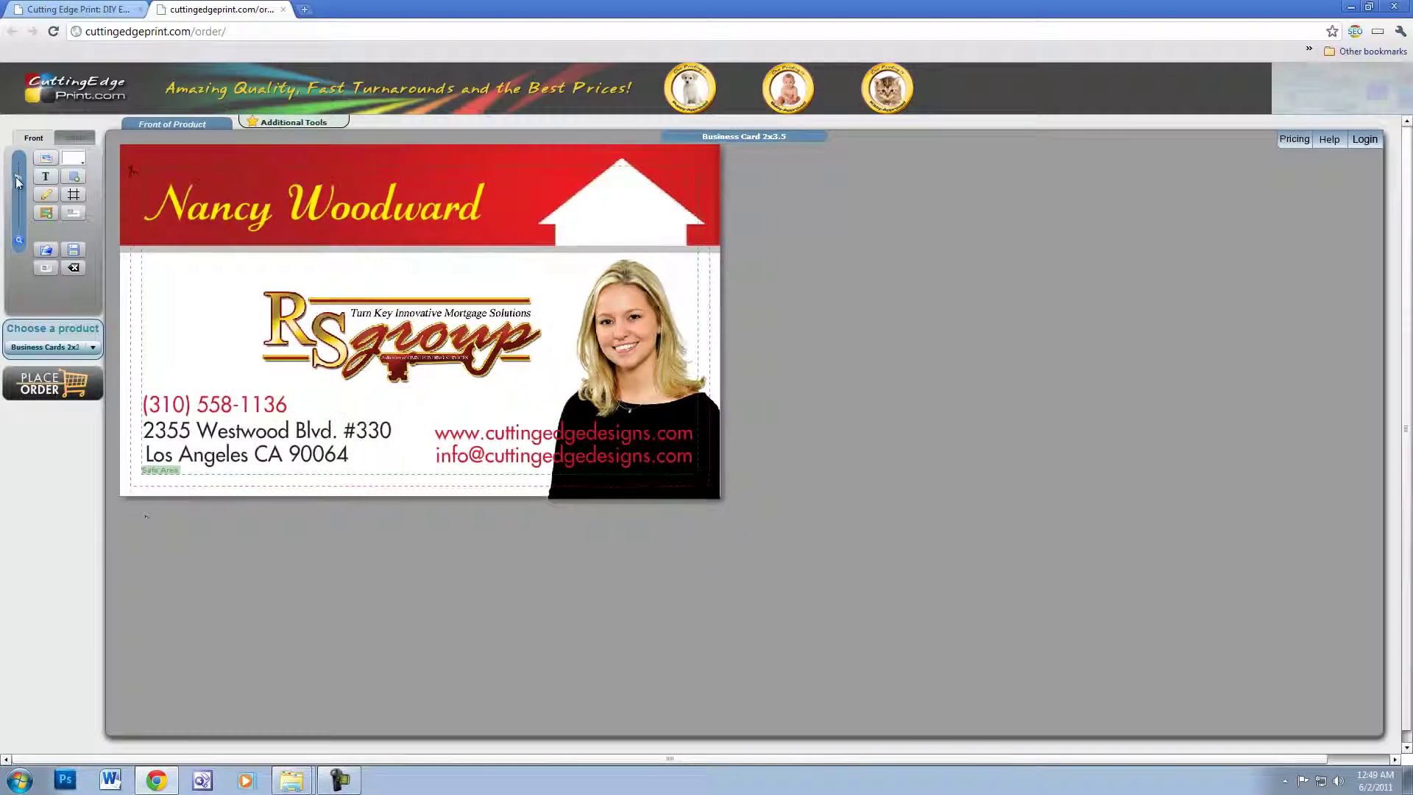
# - Sign in from PLACE ORDER using the account e-mail and password
pyautogui.click(44, 381)
pyautogui.click(706, 432)
pyautogui.click(813, 183)
pyautogui.press('Tab')
pyautogui.write('**')
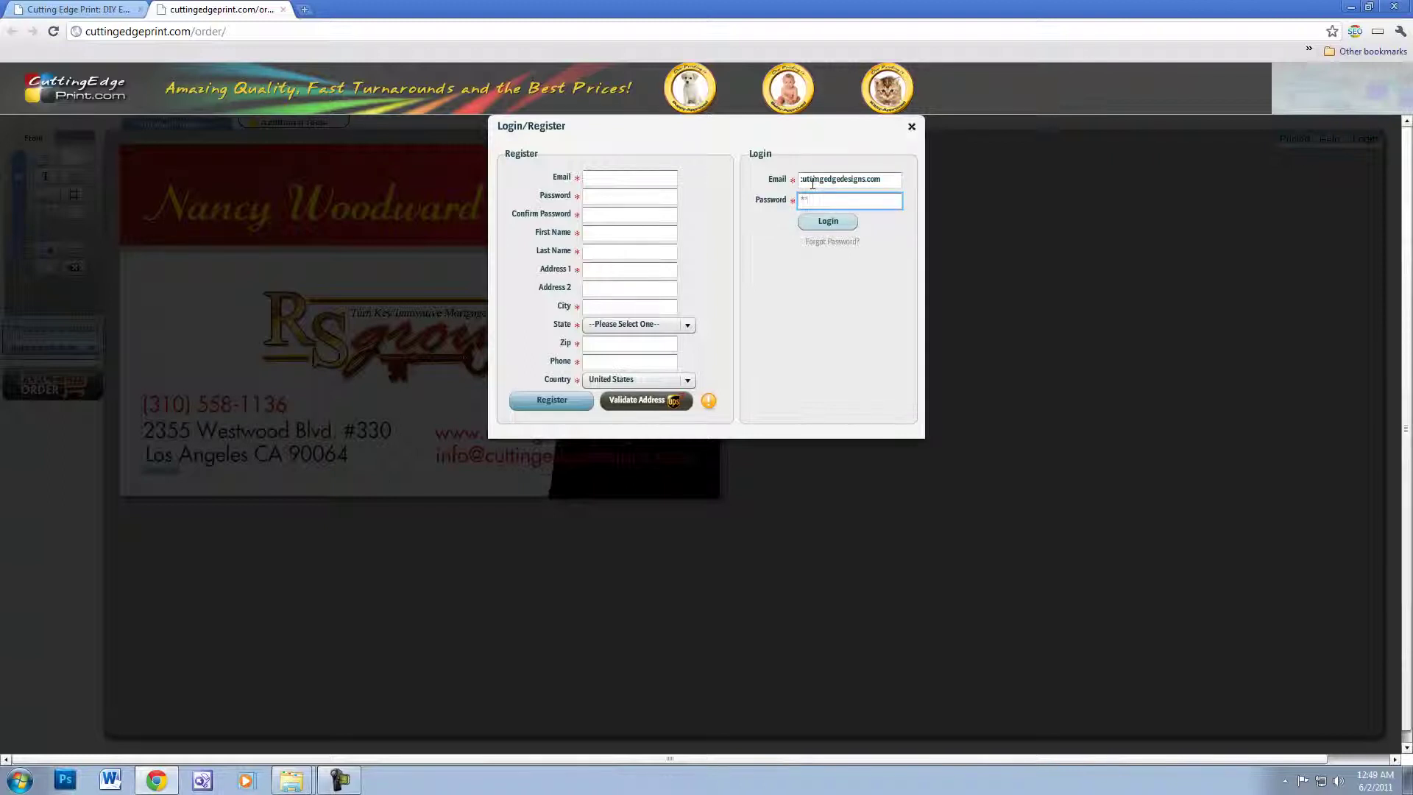
pyautogui.write('*****')
pyautogui.press('Return')
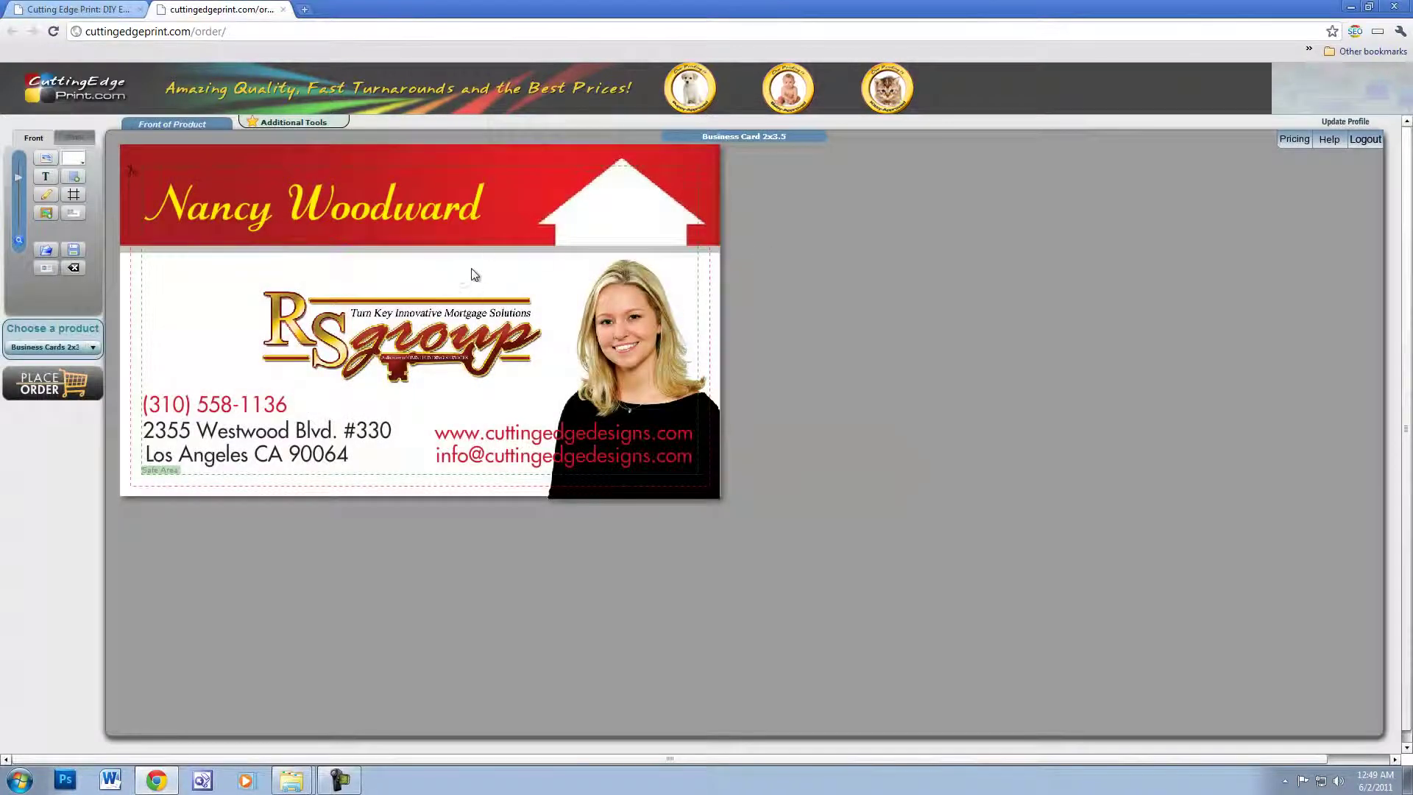
pyautogui.click(51, 383)
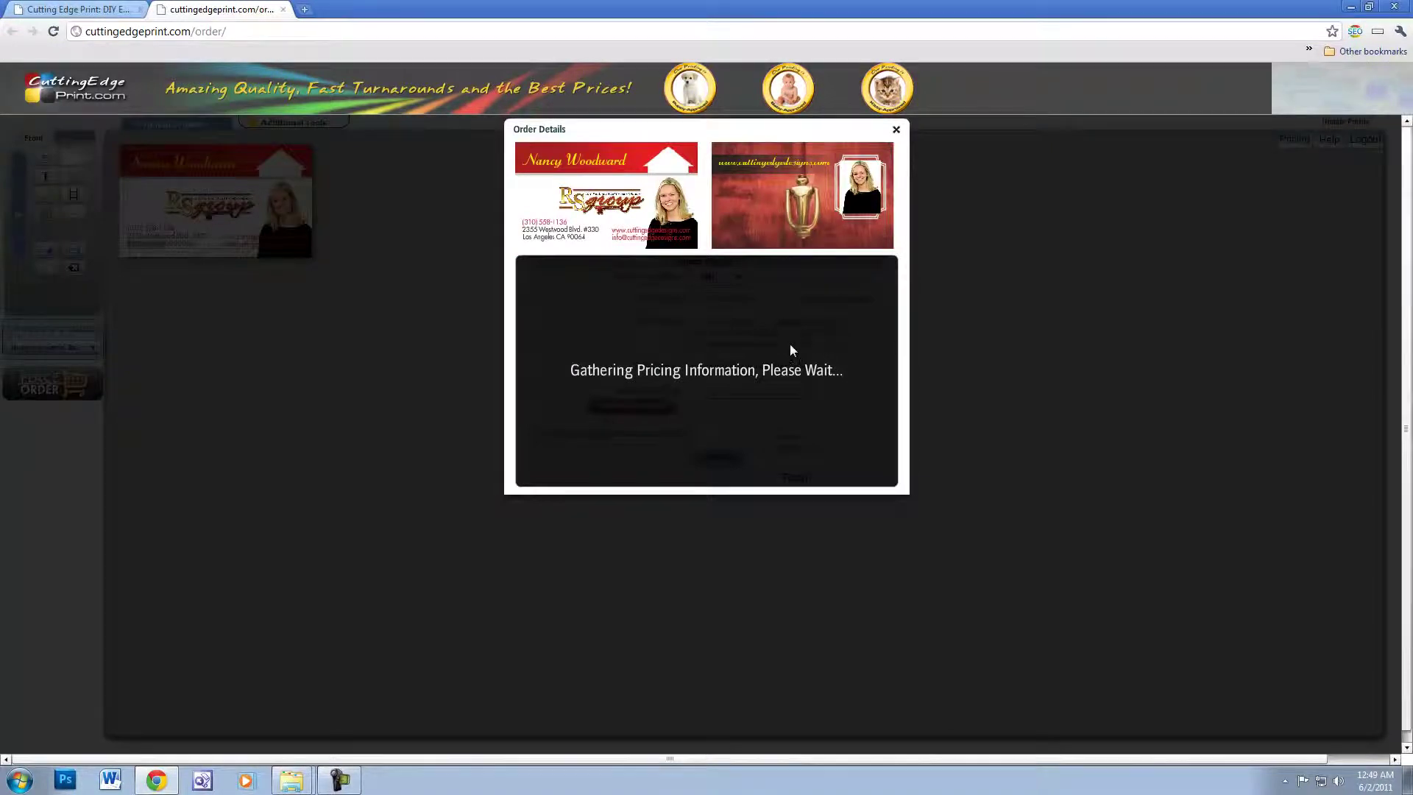
# - Order 100 cards on Extra-Heavy Card Stock, no round corners, UPS Ground shipping, totalling $42.54
pyautogui.click(740, 282)
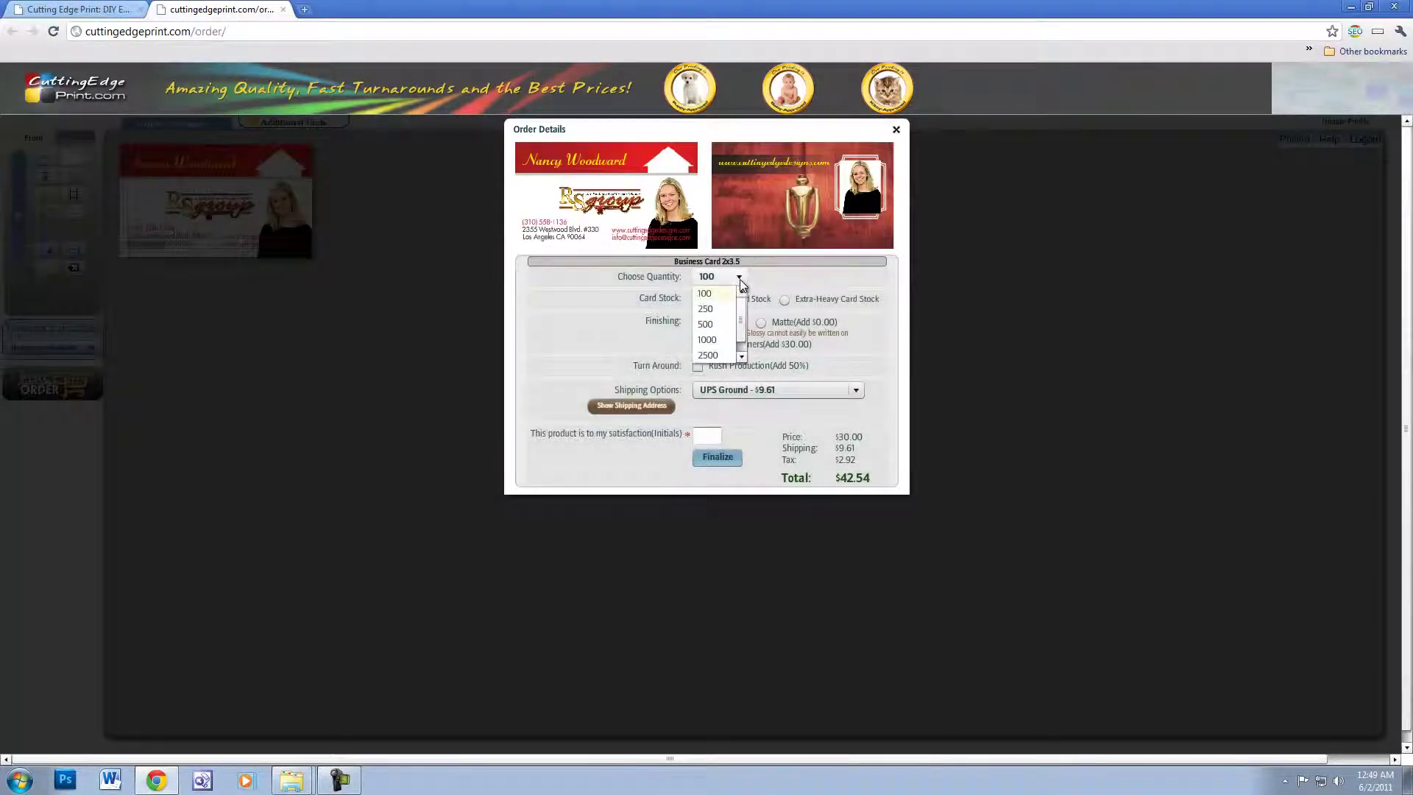
pyautogui.click(713, 294)
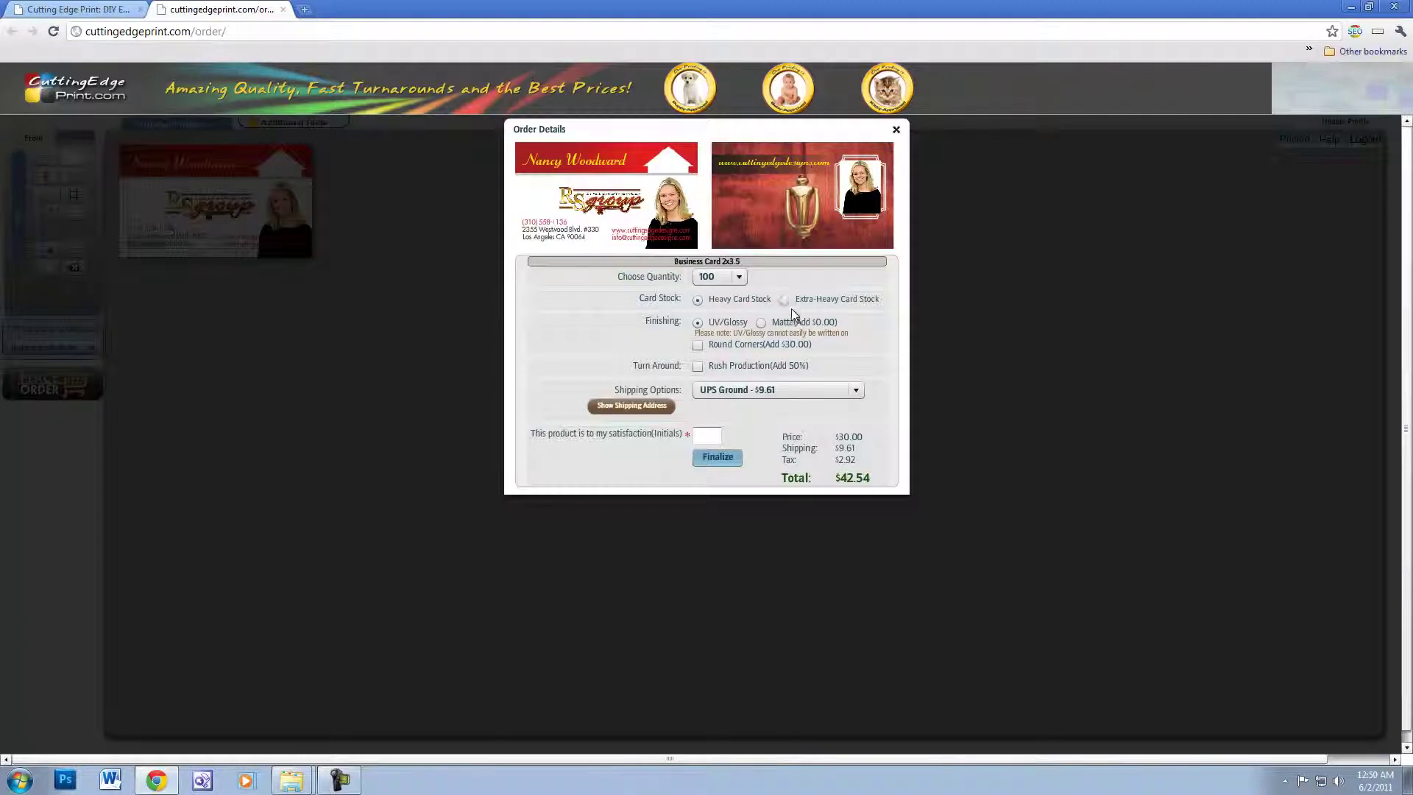
pyautogui.click(784, 301)
pyautogui.click(697, 345)
pyautogui.click(698, 346)
pyautogui.click(855, 390)
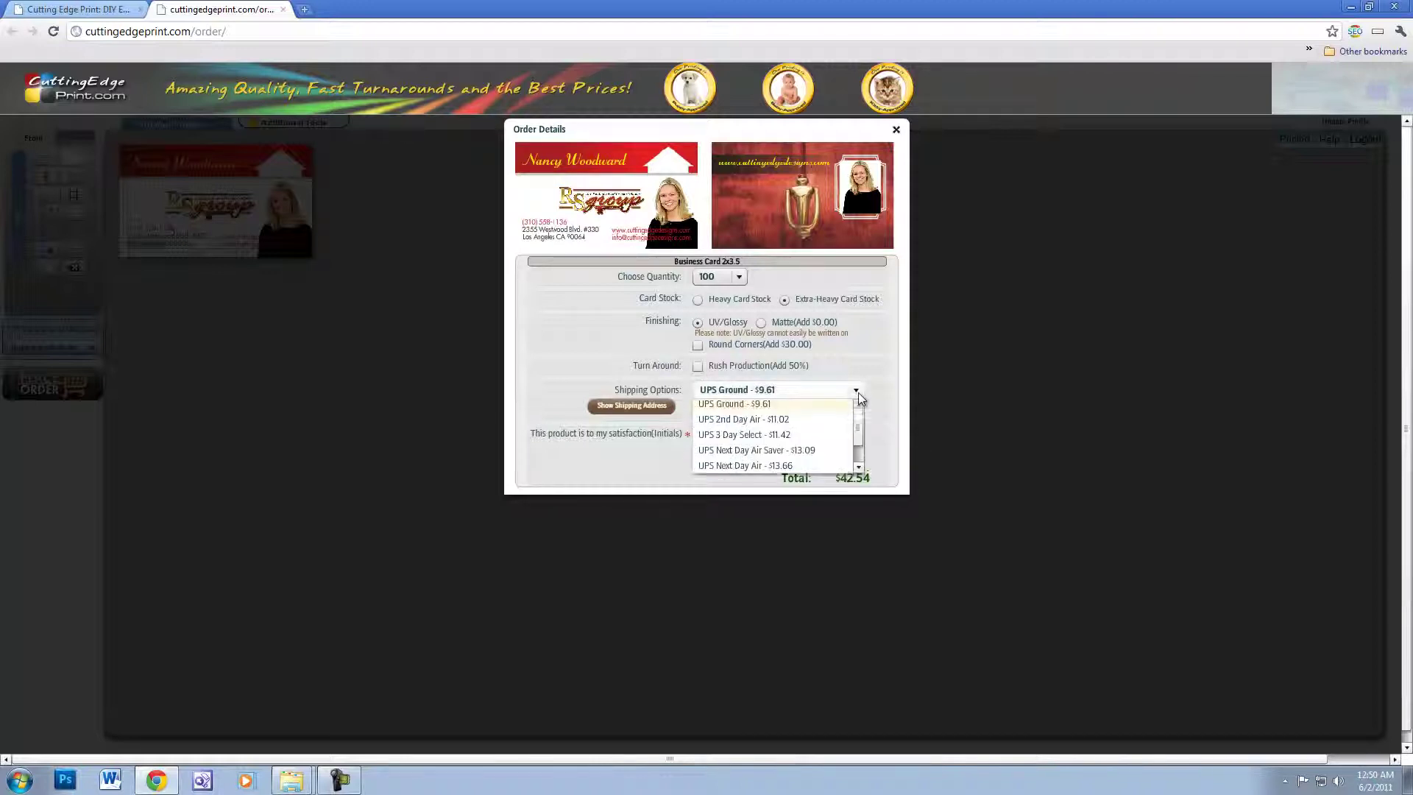
pyautogui.moveTo(861, 417)
pyautogui.mouseDown()
pyautogui.moveTo(862, 435)
pyautogui.moveTo(868, 421)
pyautogui.mouseUp()
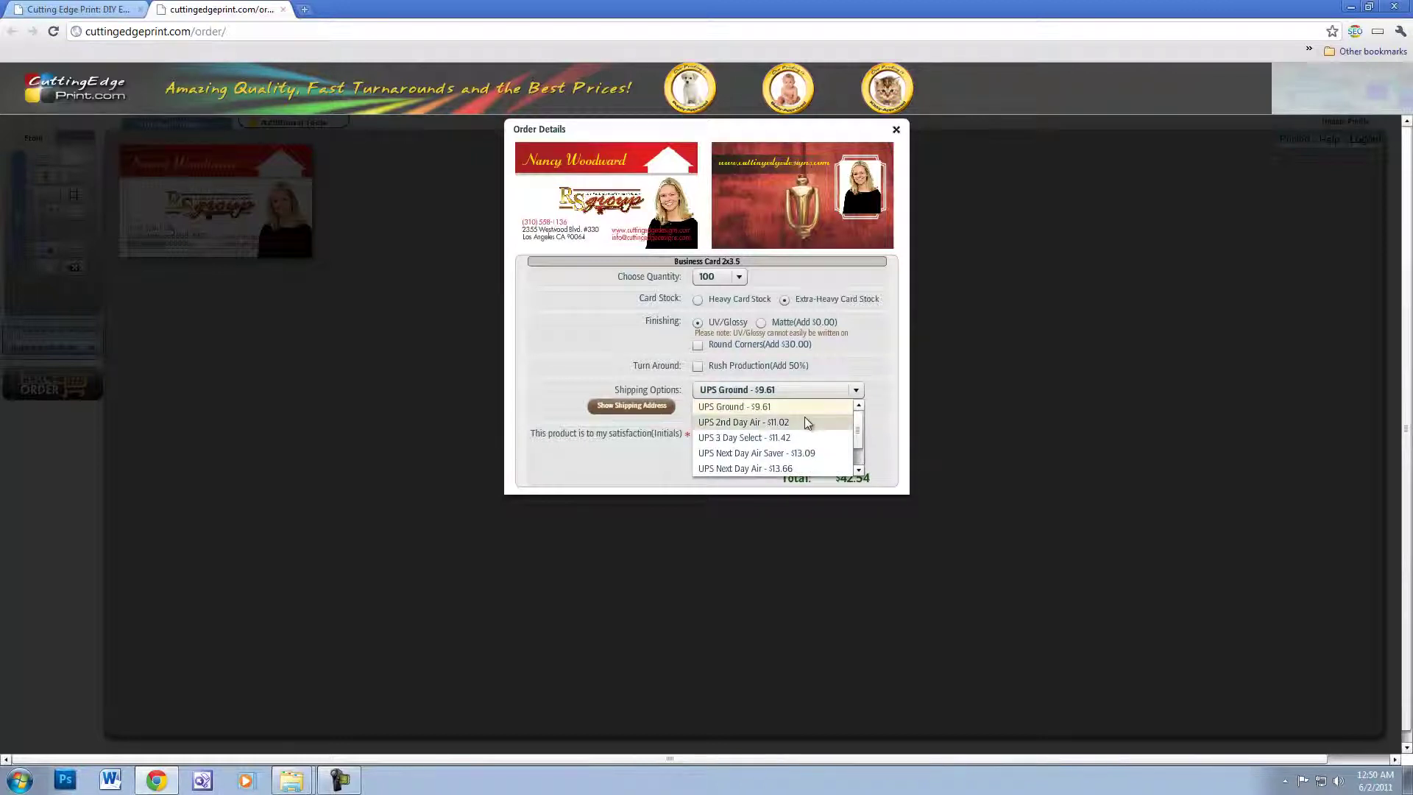
pyautogui.moveTo(858, 431); pyautogui.dragTo(867, 460)
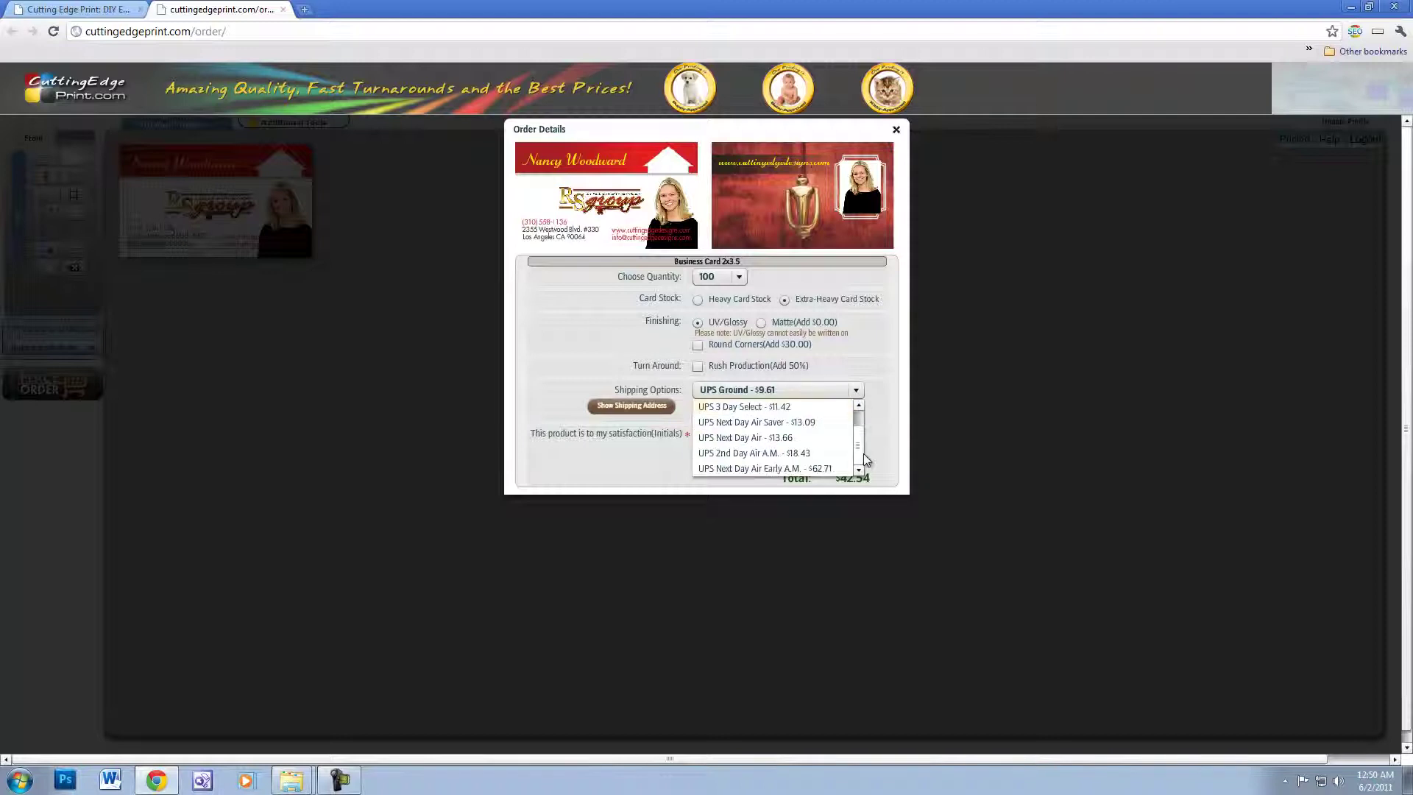
pyautogui.click(882, 367)
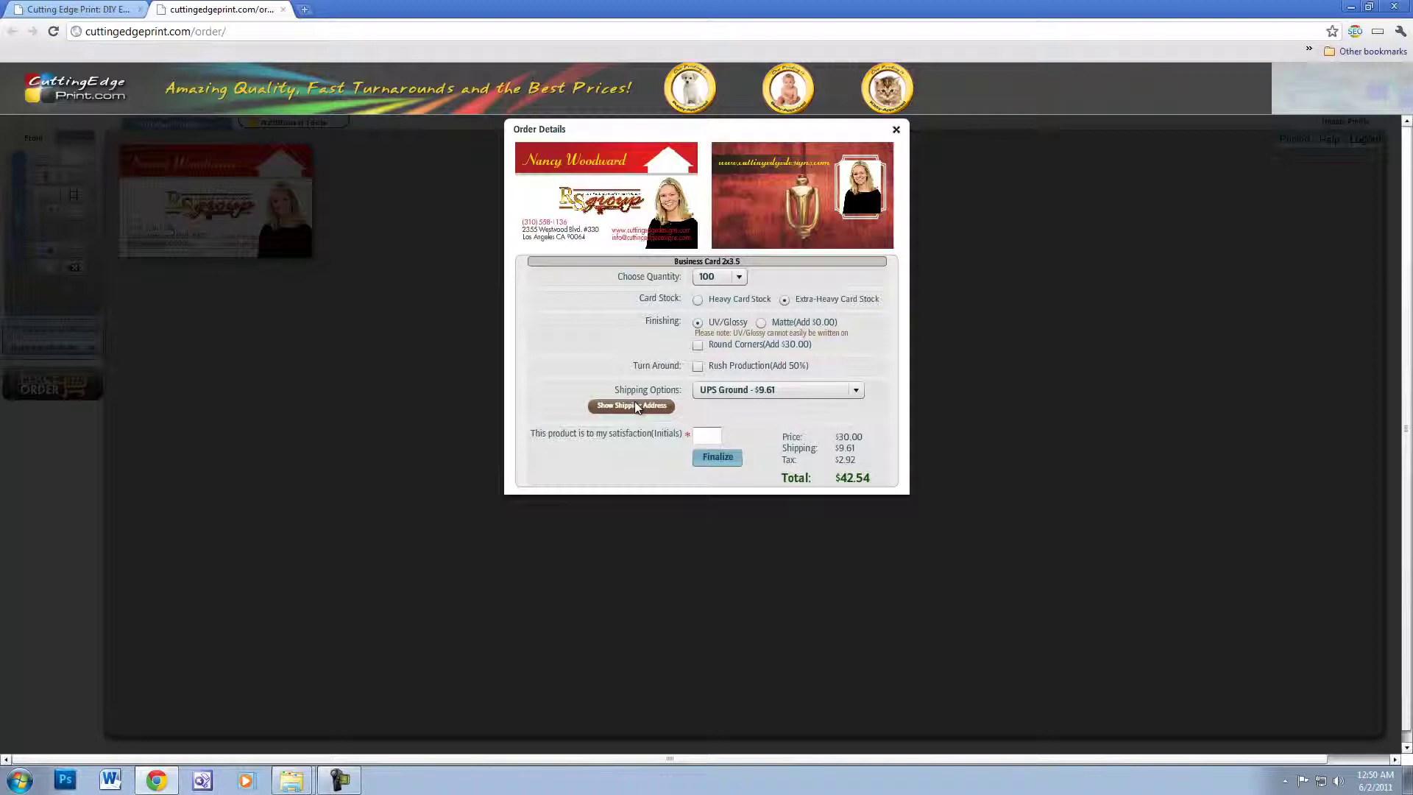
pyautogui.click(707, 438)
# - Close the Order Details dialog to return to the card front designer
pyautogui.click(896, 131)
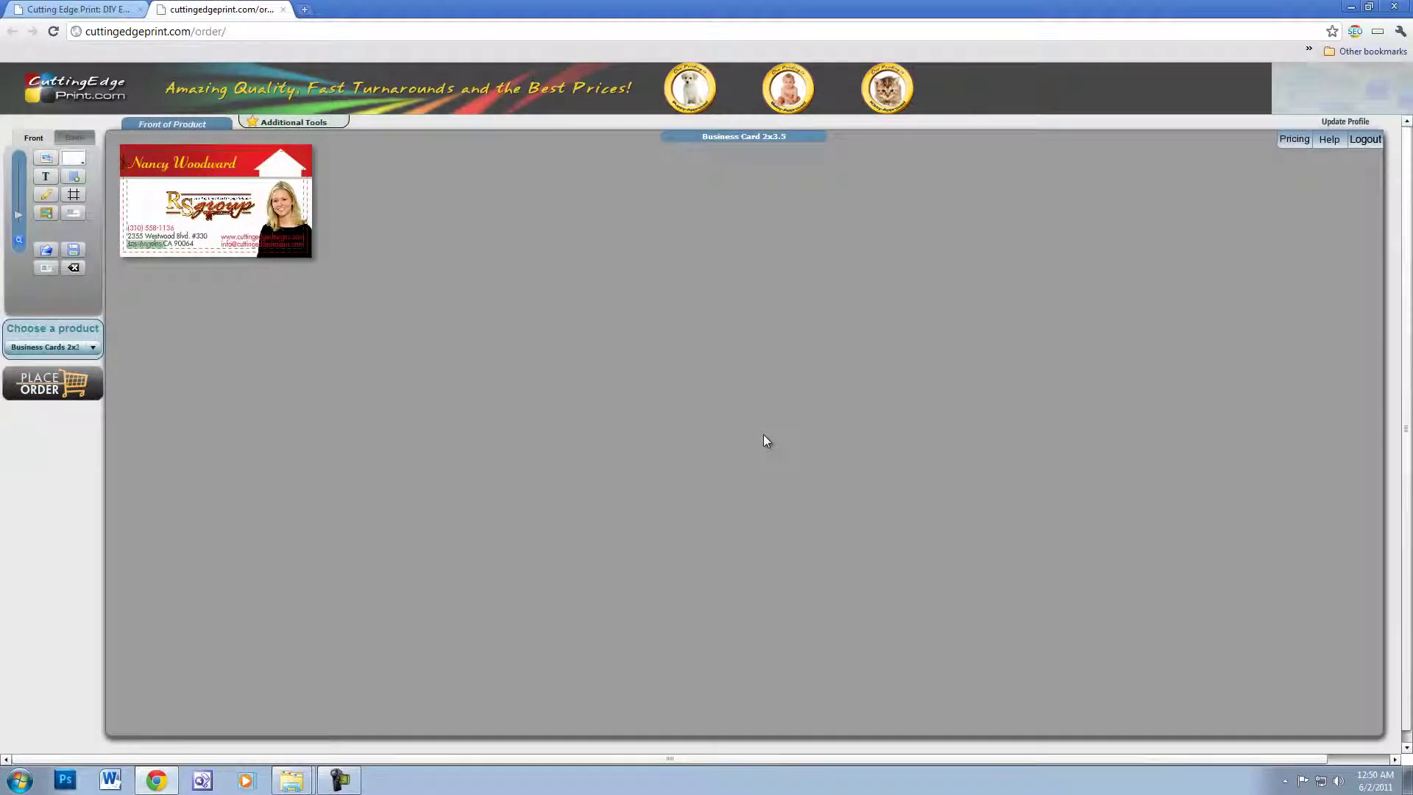